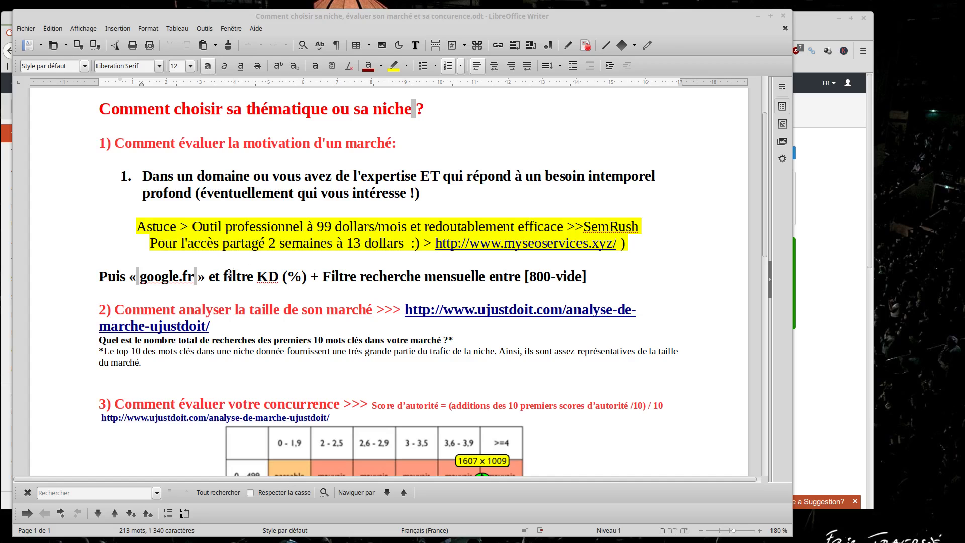
drag(229, 273, 306, 274)
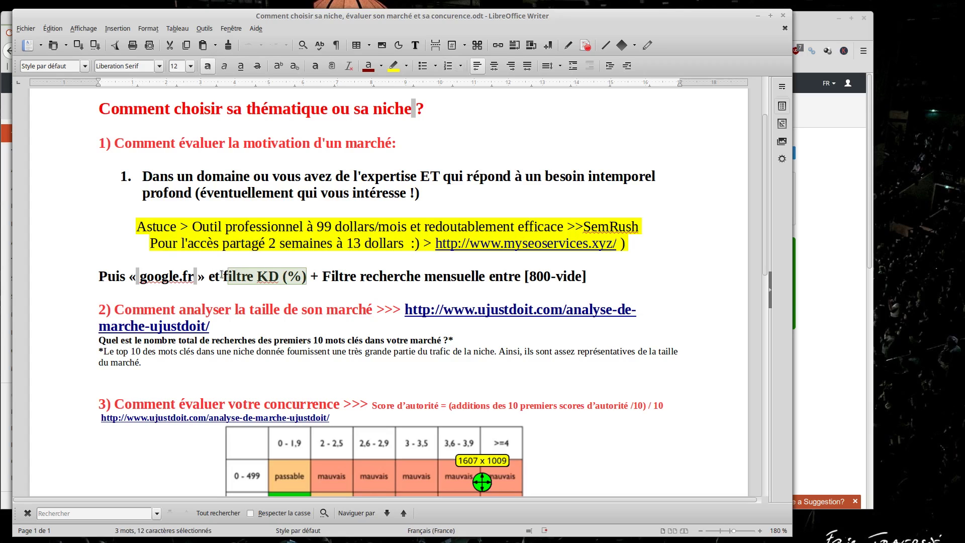
drag(220, 276, 306, 278)
Replace "vide" with 1.000.000 as the upper bound of the monthly search range, and save the document.
click(583, 277)
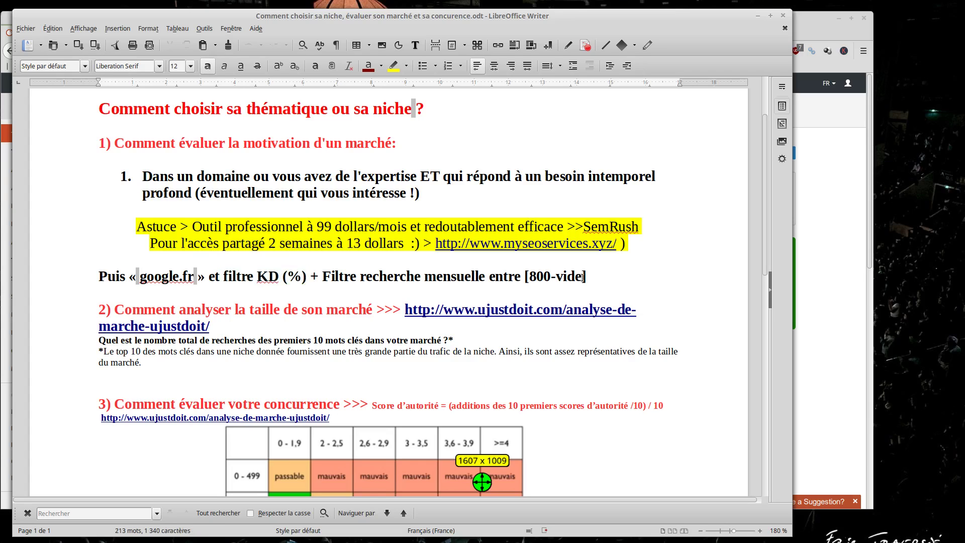
key(BackSpace)
key(BackSpace)
key(BackSpace)
key(BackSpace)
key(BackSpace)
text(1)
text(,000)
text(,)
key(BackSpace)
key(BackSpace)
key(BackSpace)
key(BackSpace)
key(BackSpace)
text(.)
text(,,)
key(BackSpace)
key(BackSpace)
text(000.000)
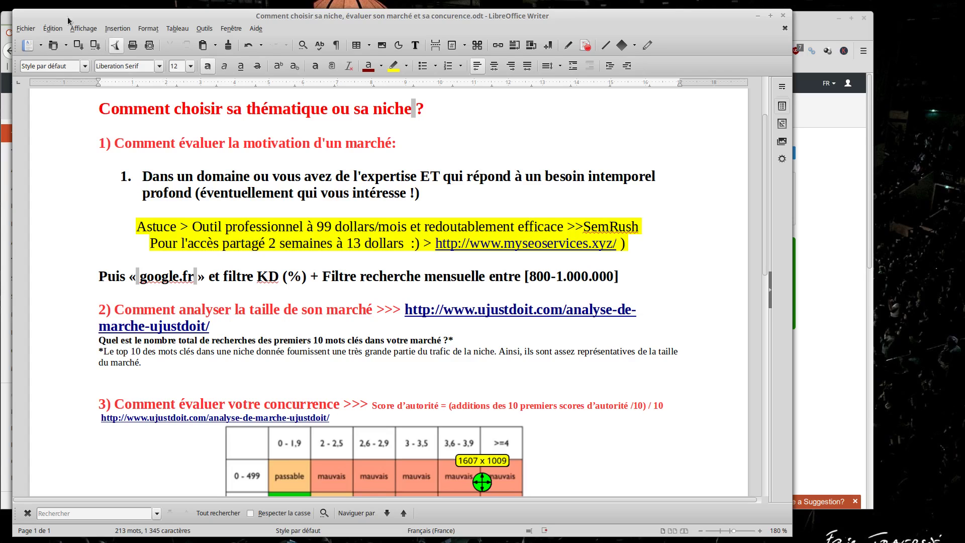
click(25, 28)
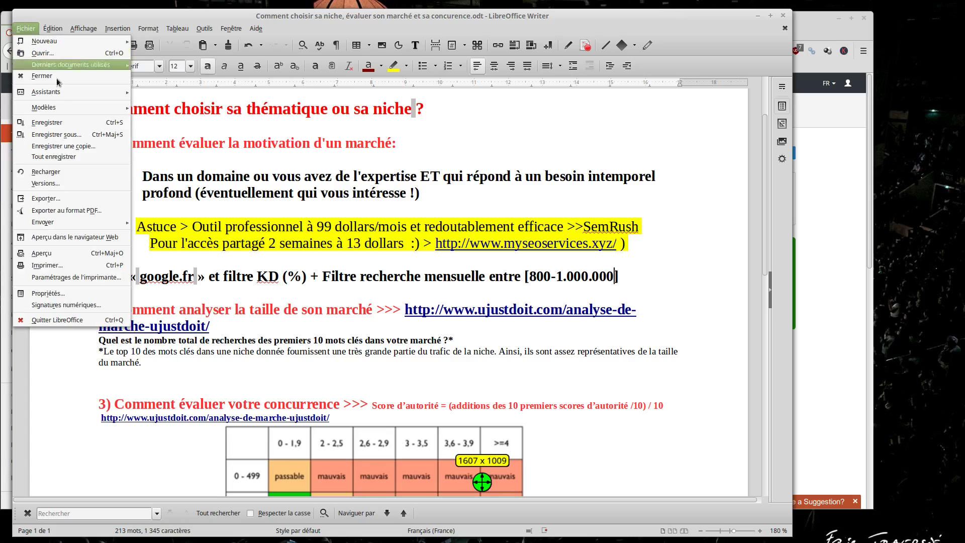
click(67, 123)
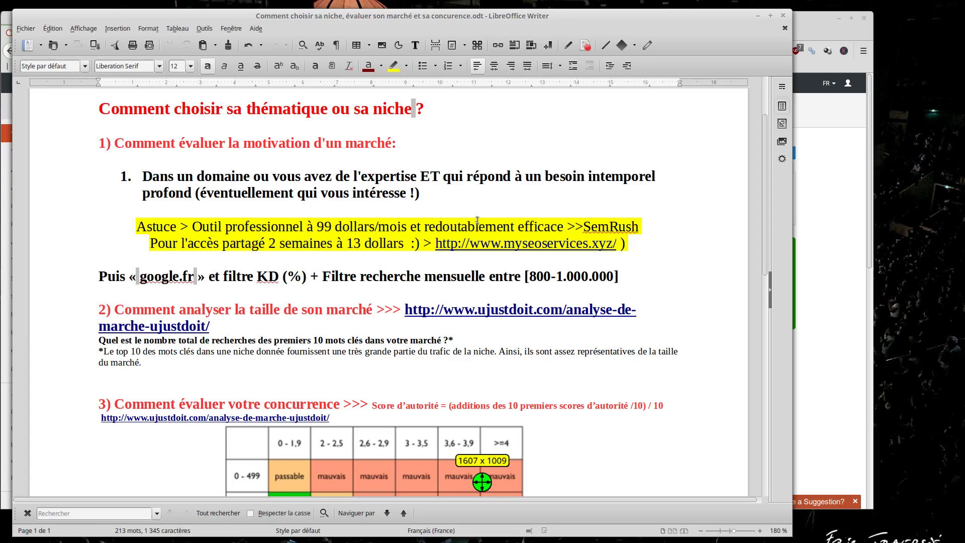
Review the SemRush tip's monthly price, shared-access link, cost and duration, and the google.fr term in the line below.
drag(203, 226, 410, 229)
click(284, 225)
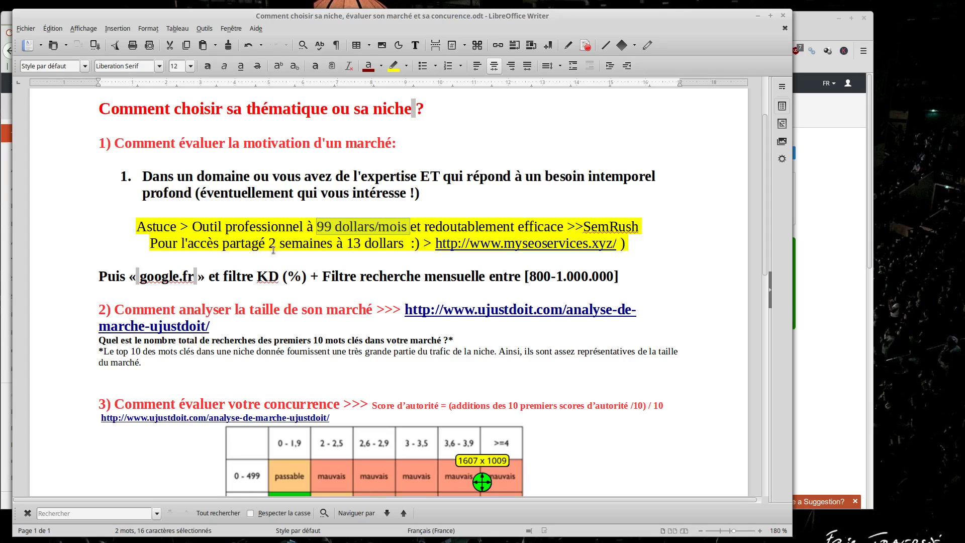
click(255, 250)
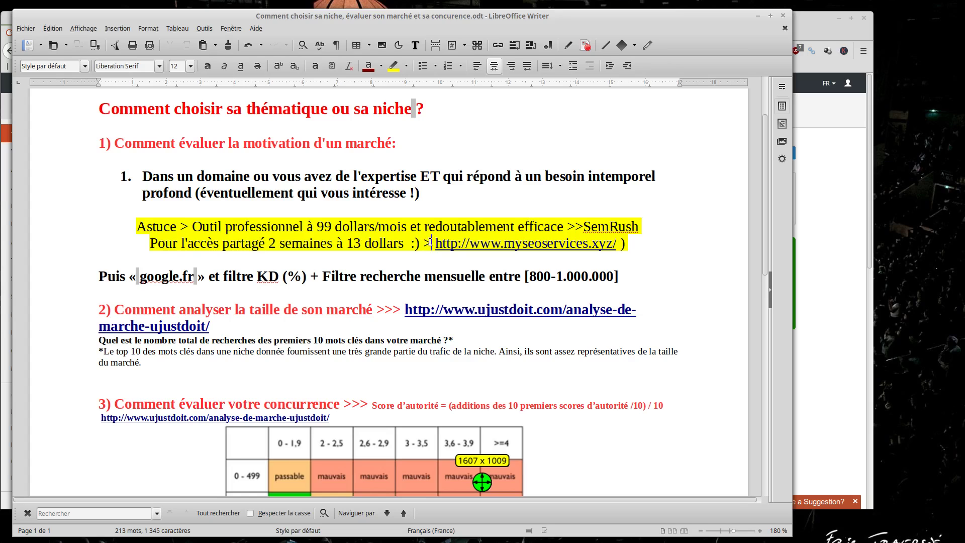
drag(431, 243, 631, 246)
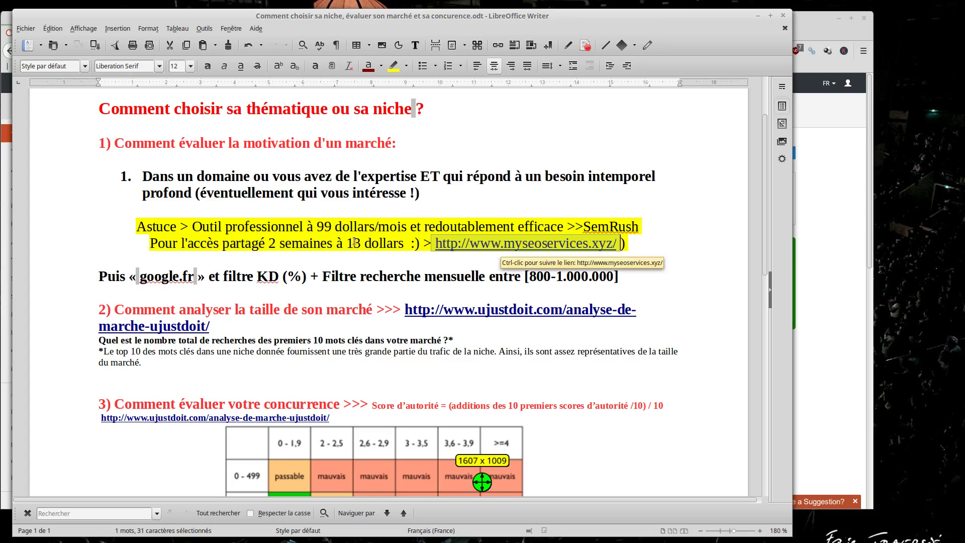
drag(346, 245, 398, 245)
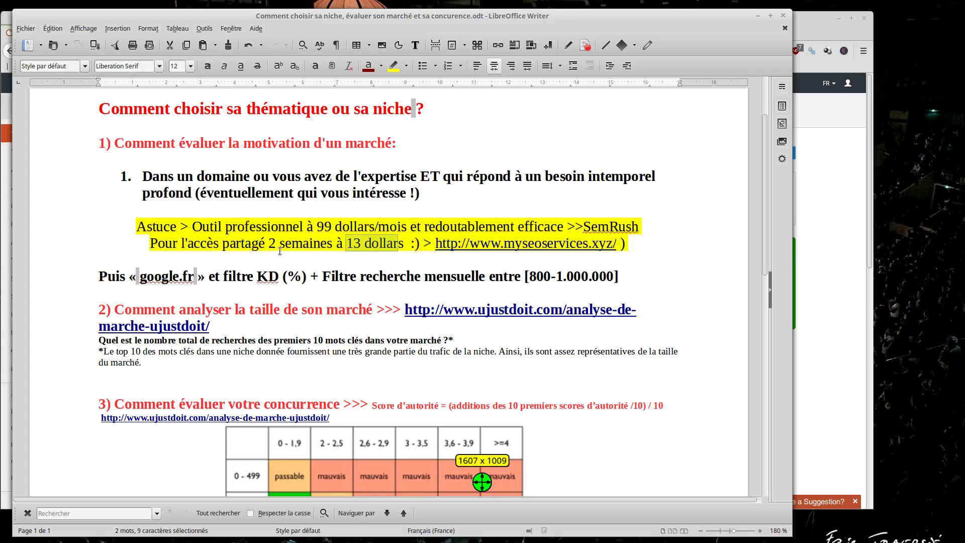
drag(266, 245, 336, 245)
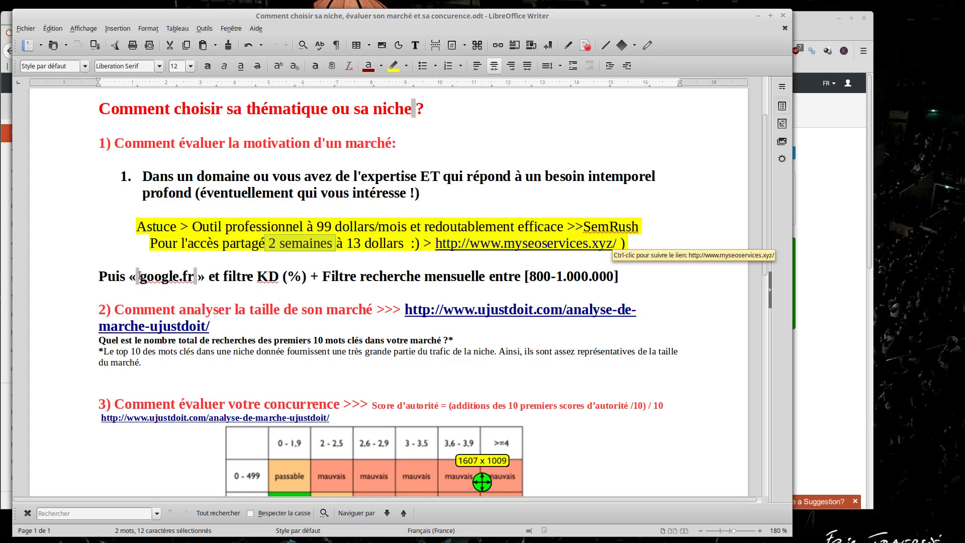
double_click(187, 276)
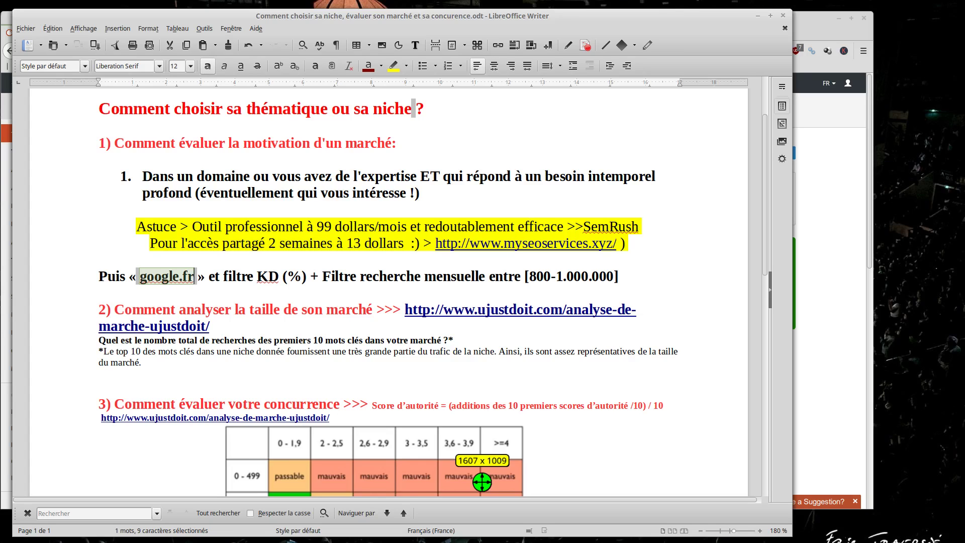
Switch to SEMrush in Firefox and open the domain overview tool under domain analysis.
key(alt+Tab)
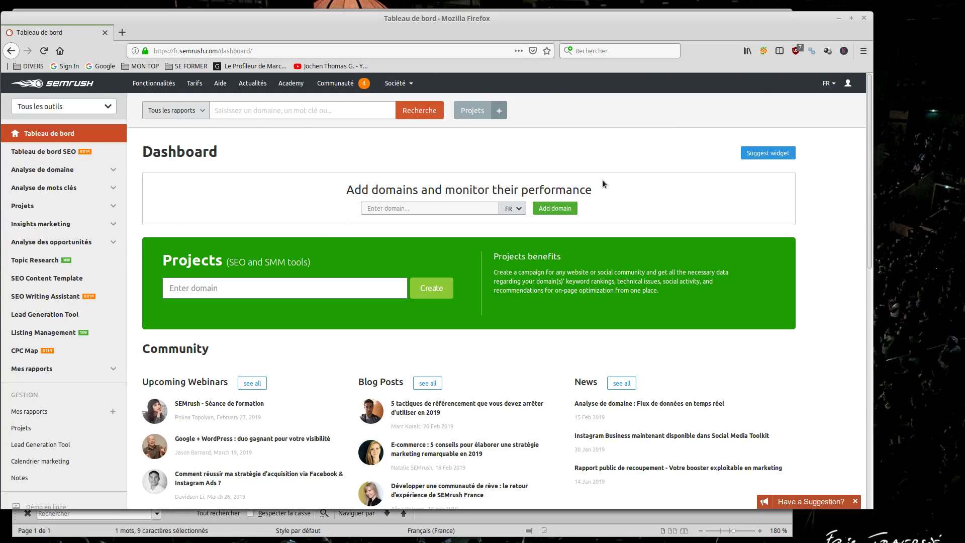
click(51, 172)
click(61, 193)
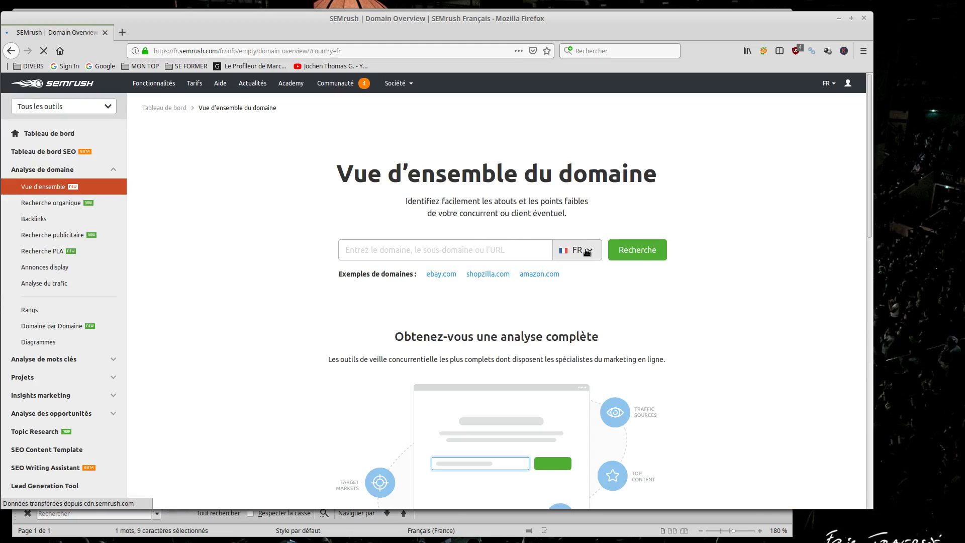
Run a domain overview search for google.fr with the FR database.
click(448, 248)
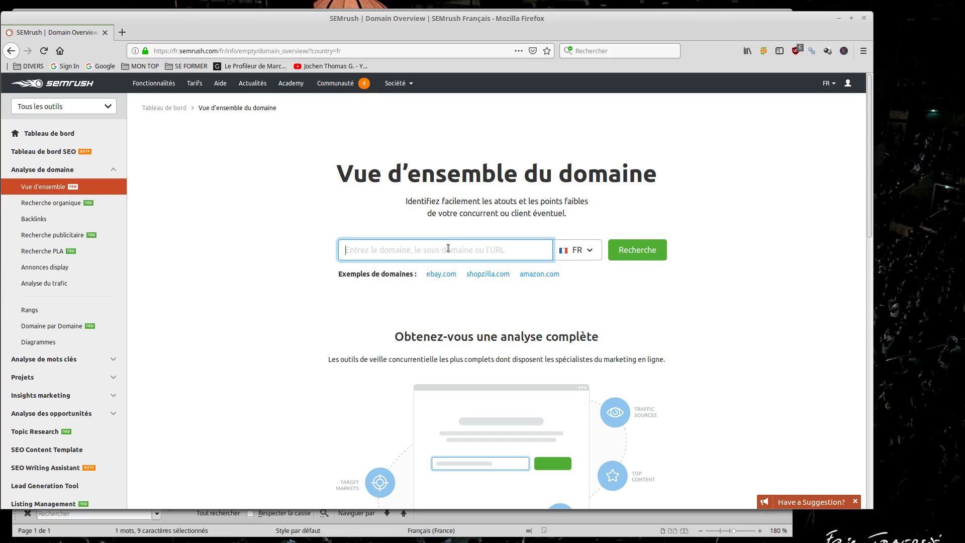
text(googl)
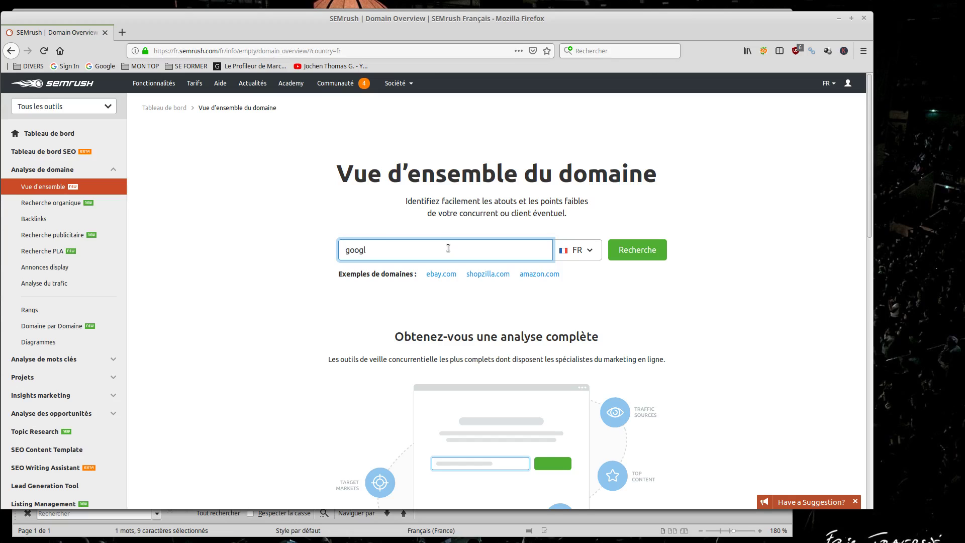
text(e.fr)
drag(434, 258, 296, 251)
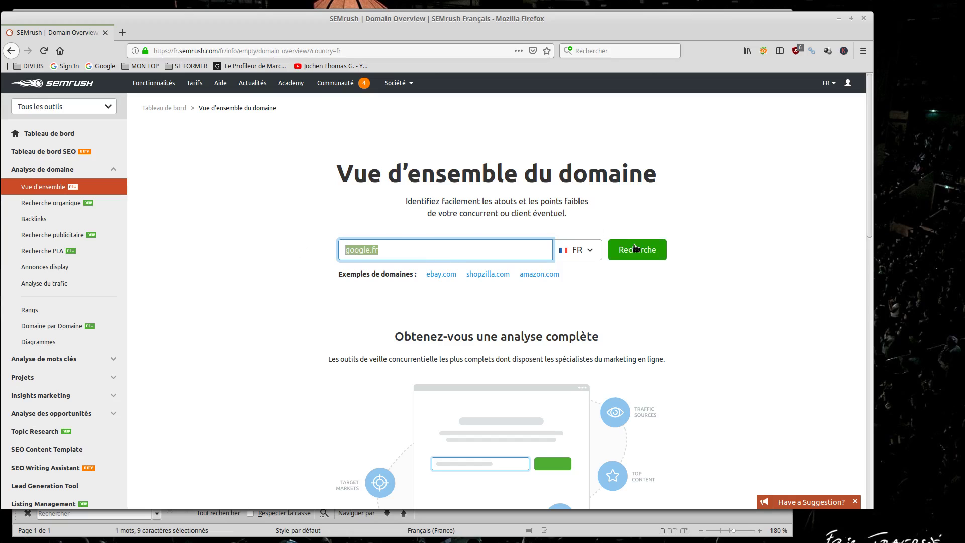
drag(431, 249, 254, 250)
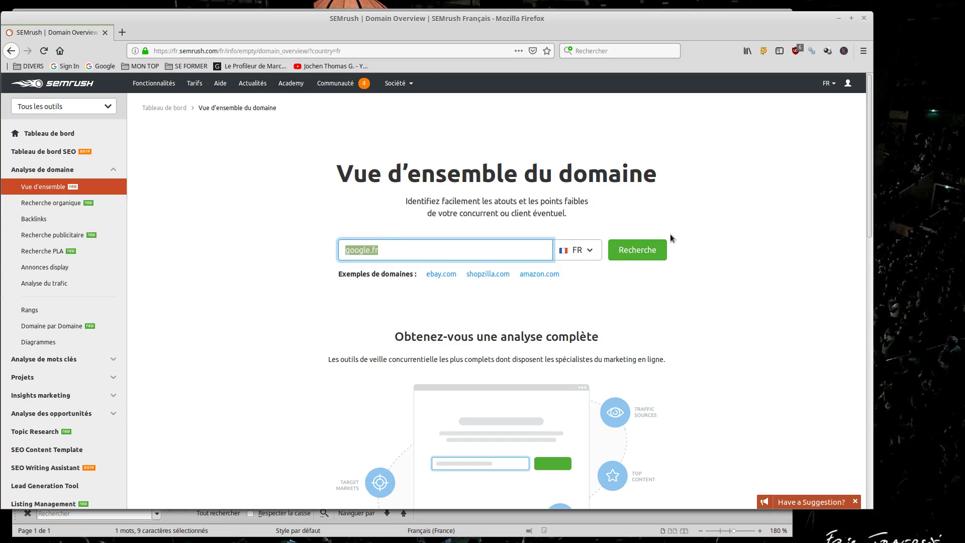
click(636, 257)
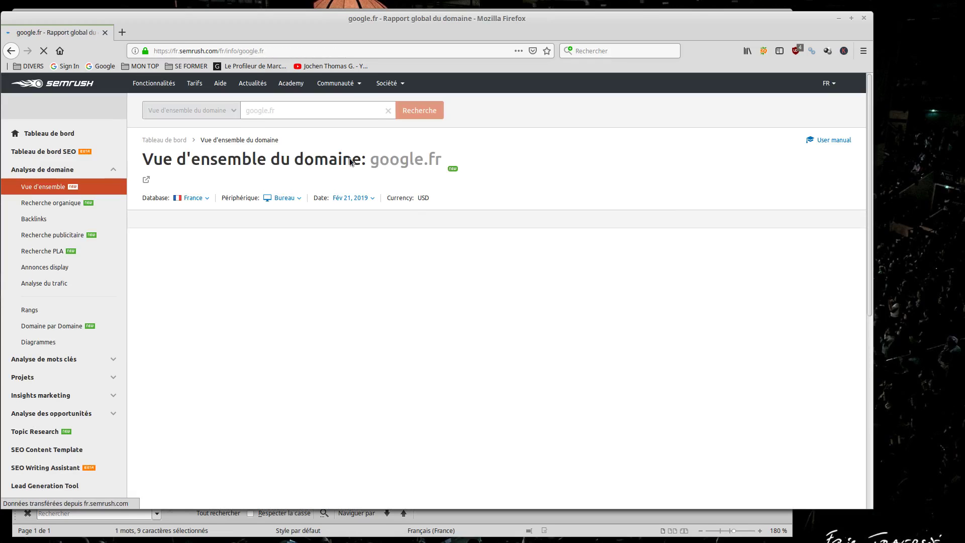
Open the organic search positions report for google.fr from its domain overview.
drag(384, 24, 391, 16)
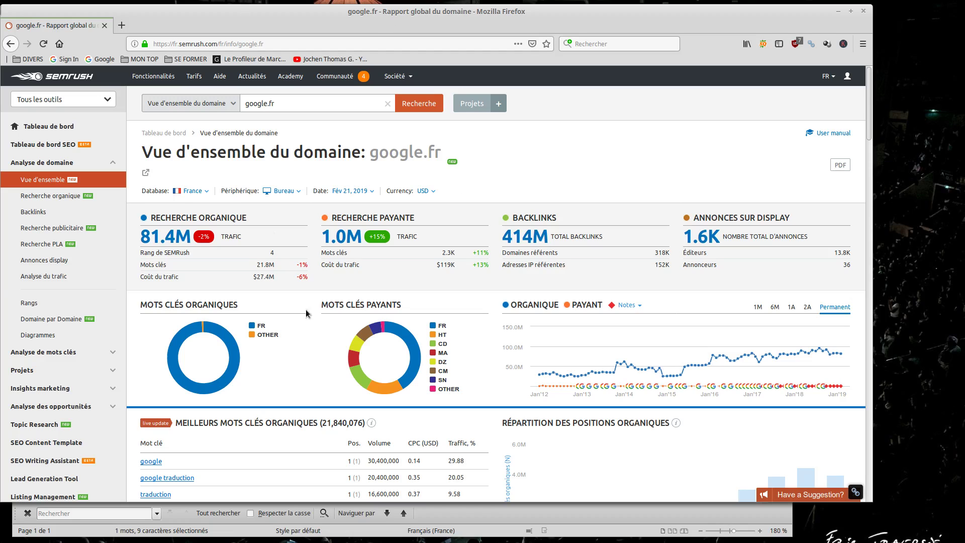
mouse_move(179, 226)
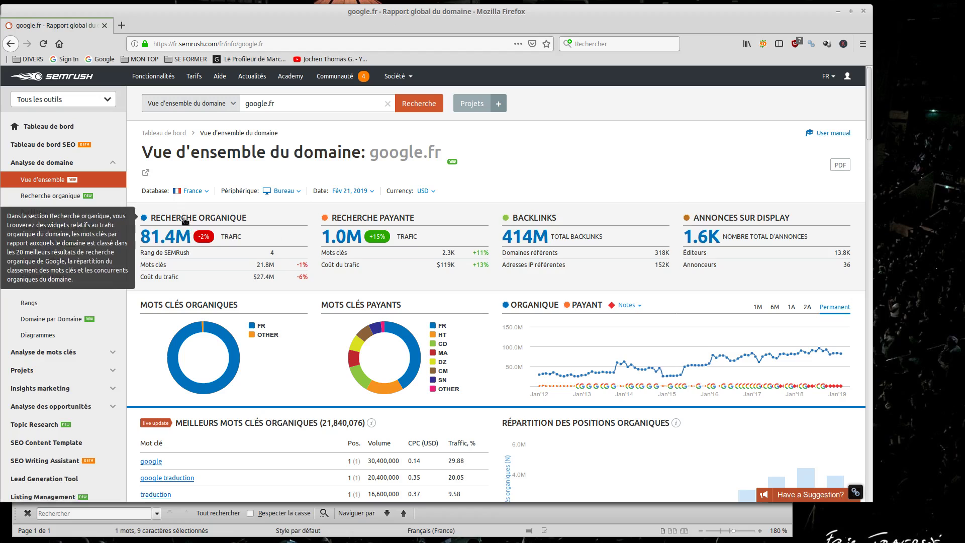
click(168, 242)
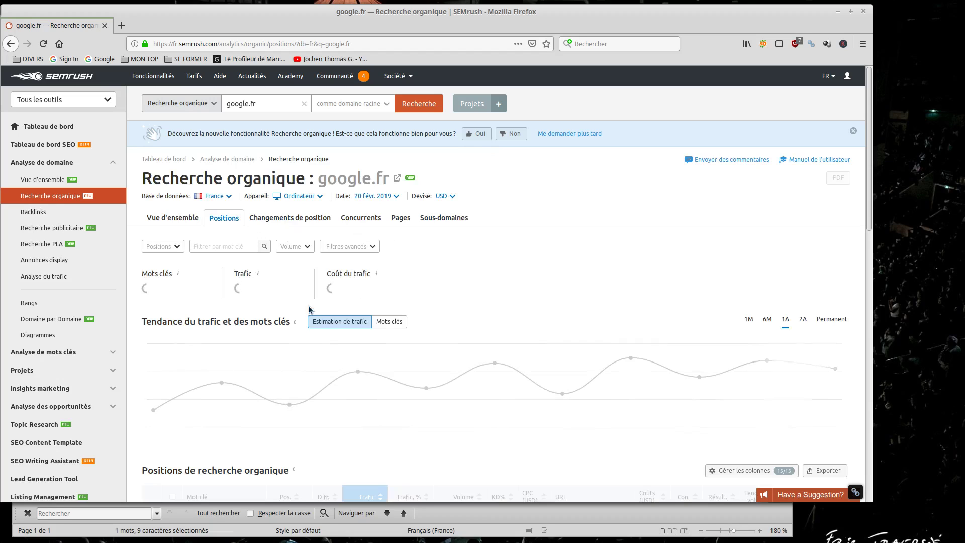
Filter the organic keyword positions by a custom search volume range from 800 to 1000000.
scroll(466, 248, down, 4)
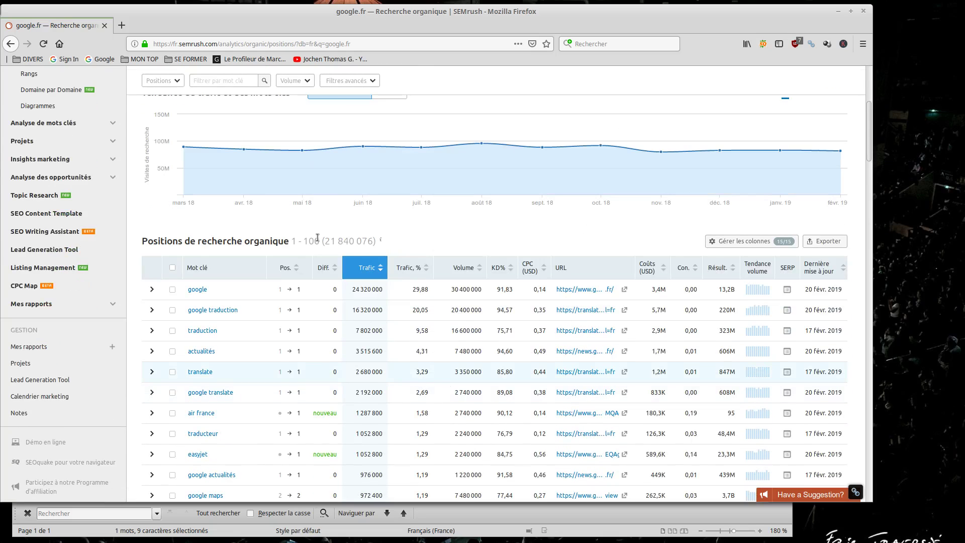
scroll(317, 237, up, 2)
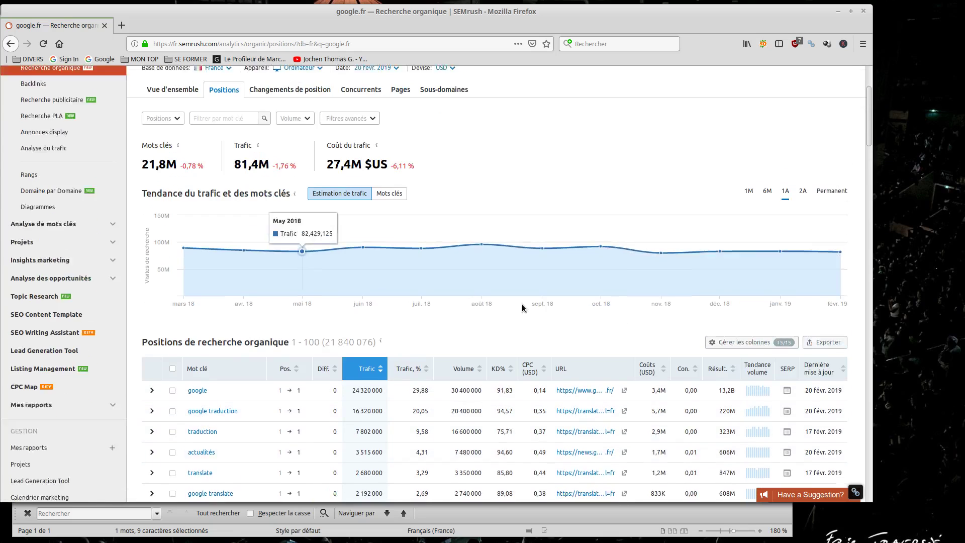
scroll(522, 304, up, 2)
click(304, 221)
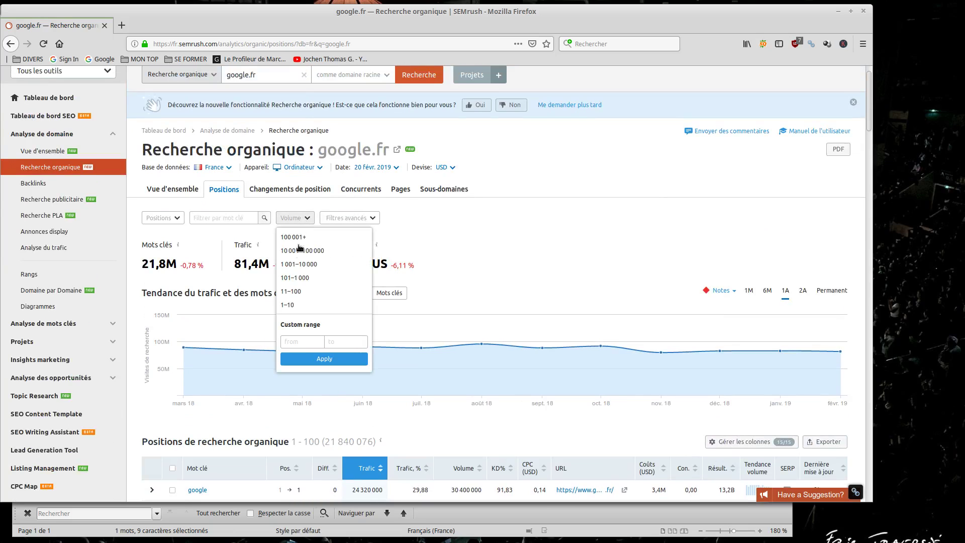
click(303, 341)
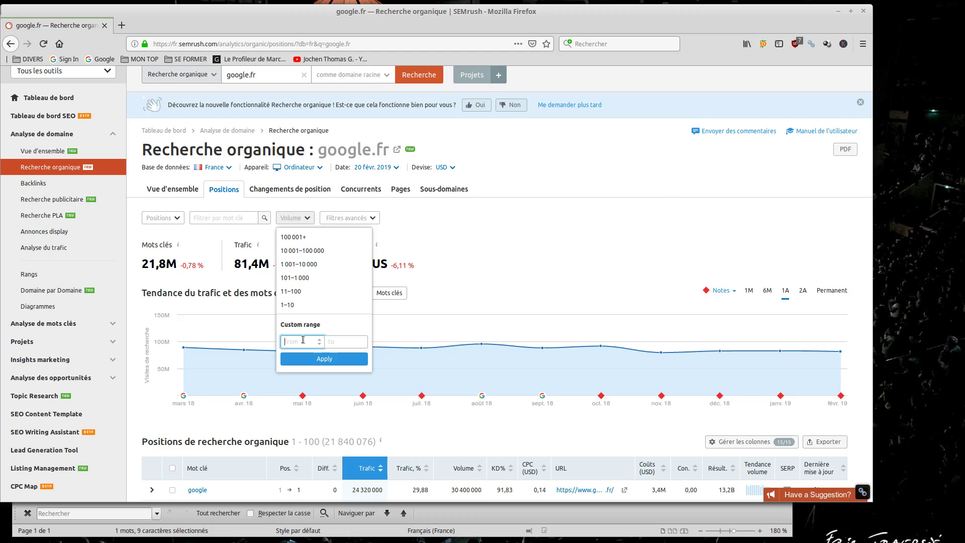
text(800)
click(340, 340)
text(100)
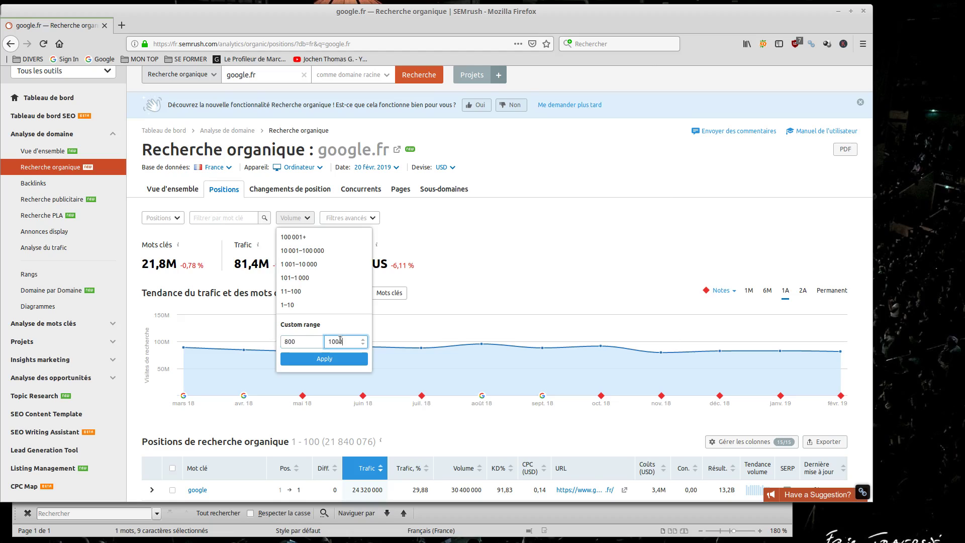
text(0000)
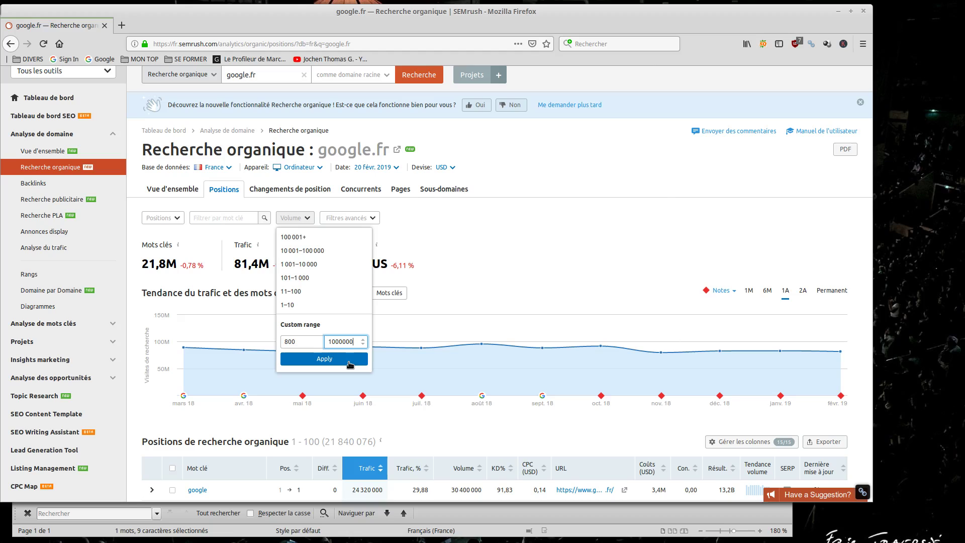
click(349, 359)
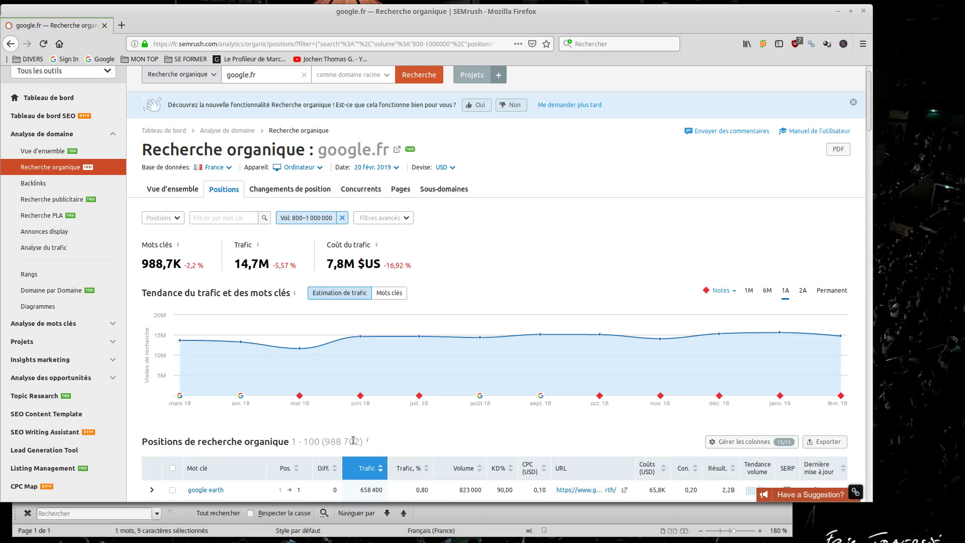
Set an advanced filter condition that includes keywords with KD "Inférieur à" 80.
click(397, 219)
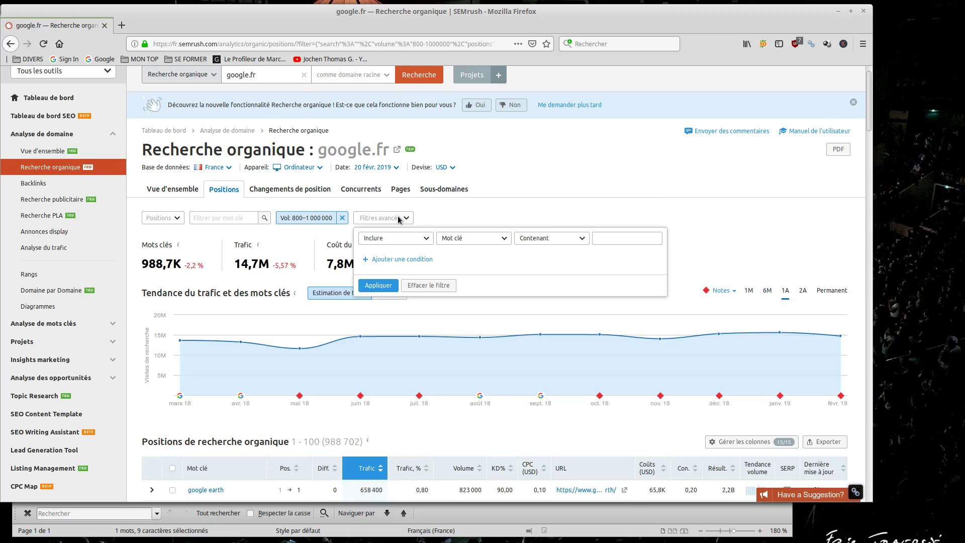
click(472, 238)
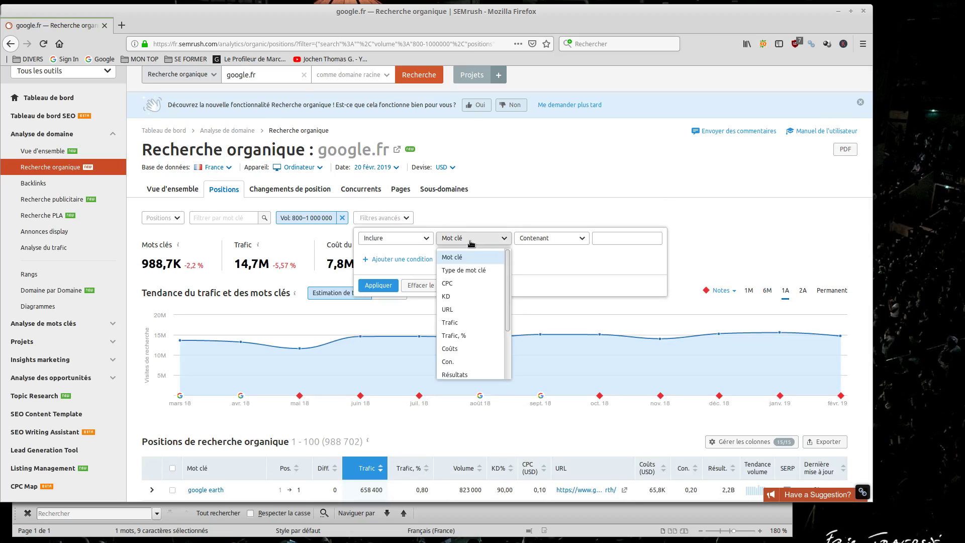
click(469, 297)
click(556, 239)
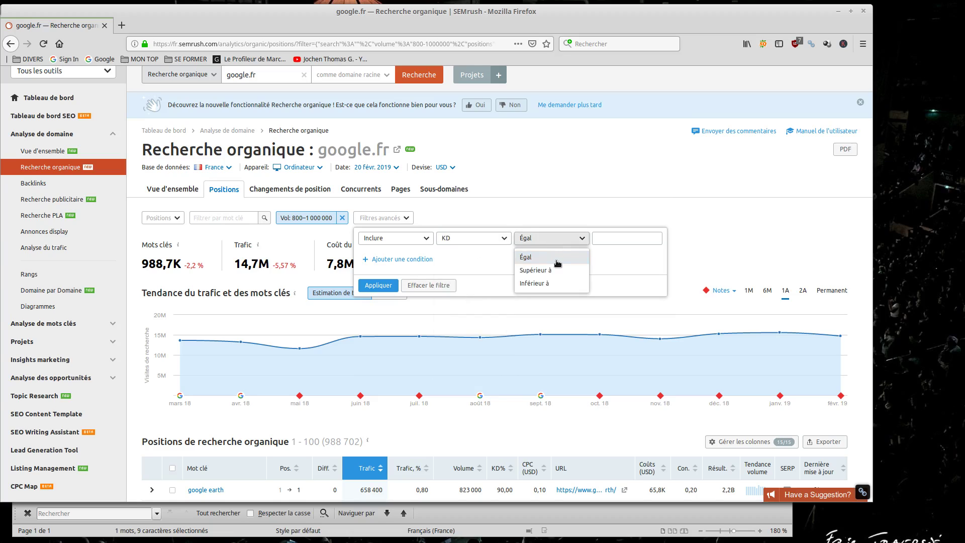
click(556, 285)
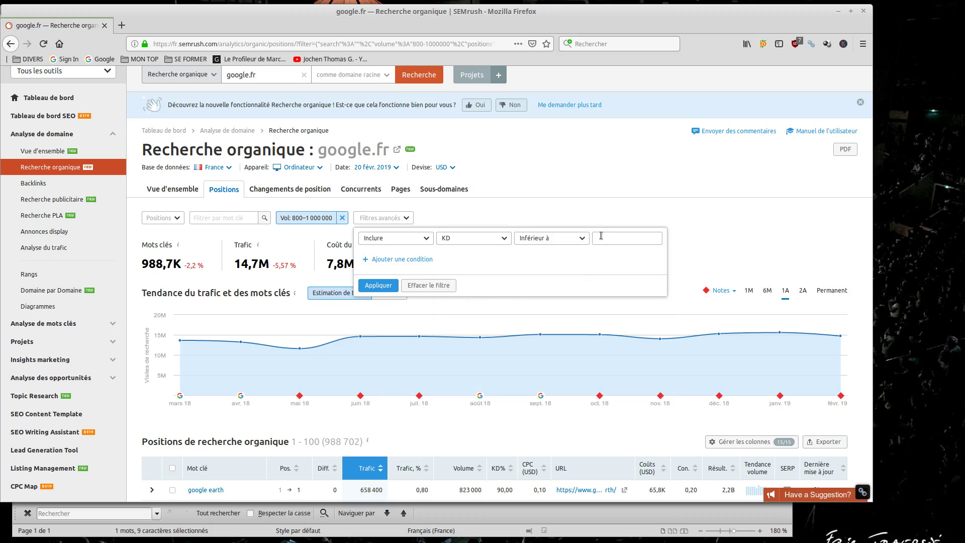
click(638, 239)
text(80)
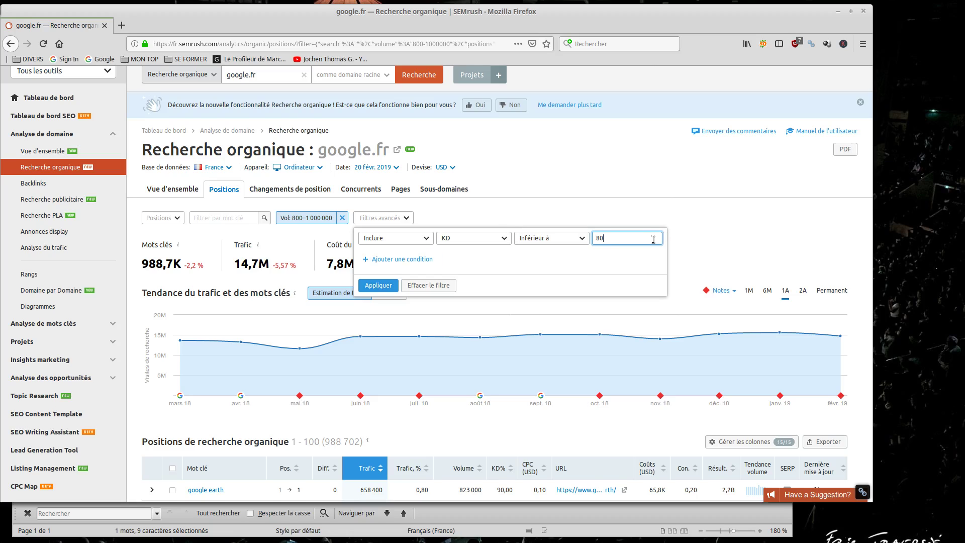
Add a second advanced filter condition including keywords that contain "nutrition" and apply the filters.
click(407, 260)
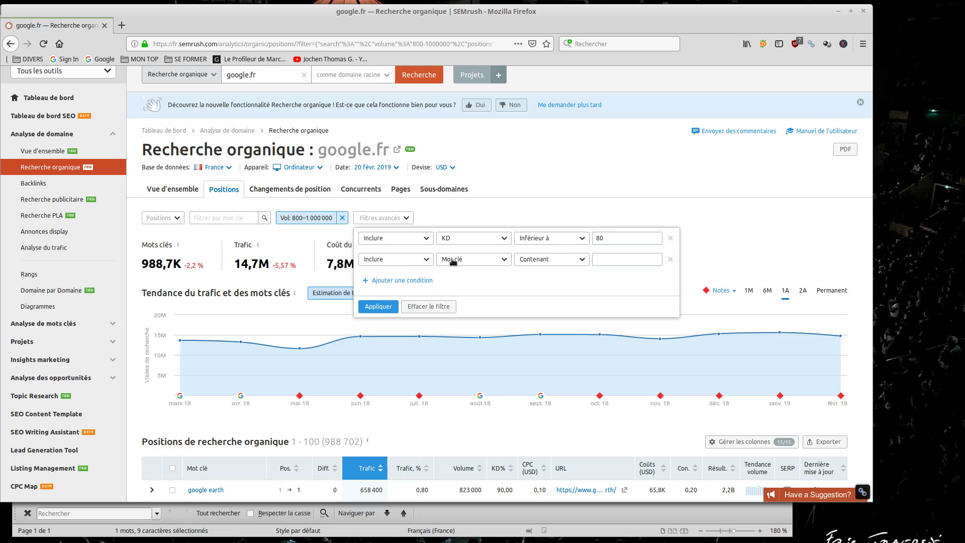
click(629, 257)
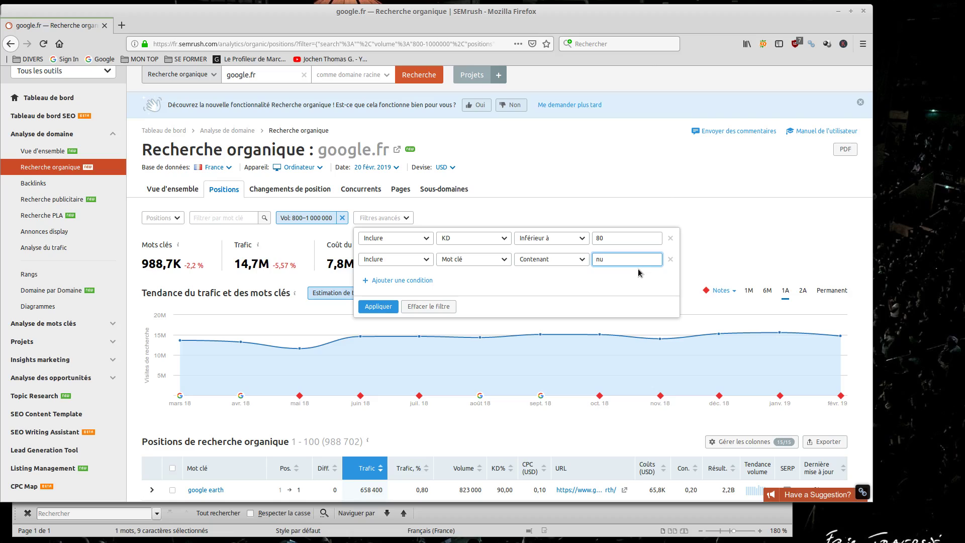
text(rition)
click(377, 307)
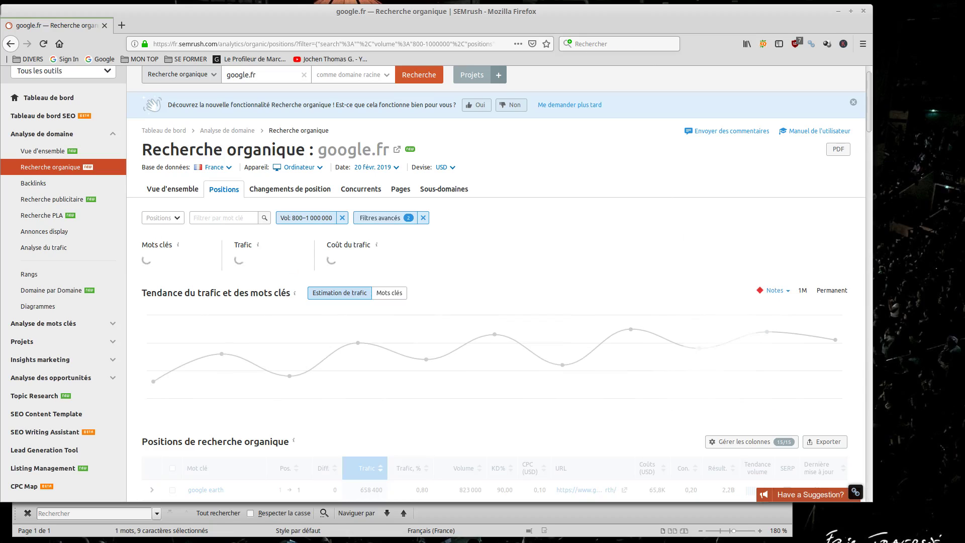
Switch to the Writer guide and select "besoin intemporel" and "profond" in the first point on market motivation.
key(alt+Tab)
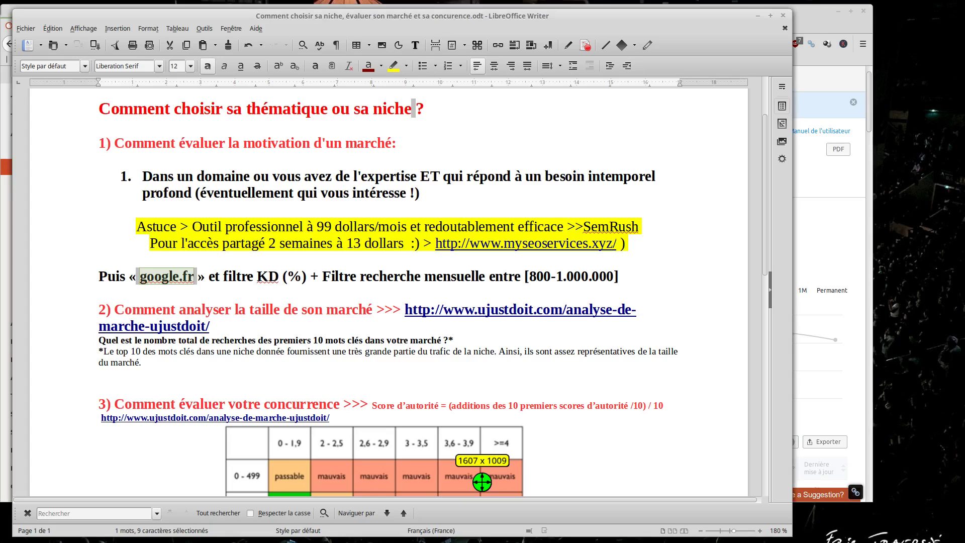
drag(372, 16, 366, 17)
click(481, 177)
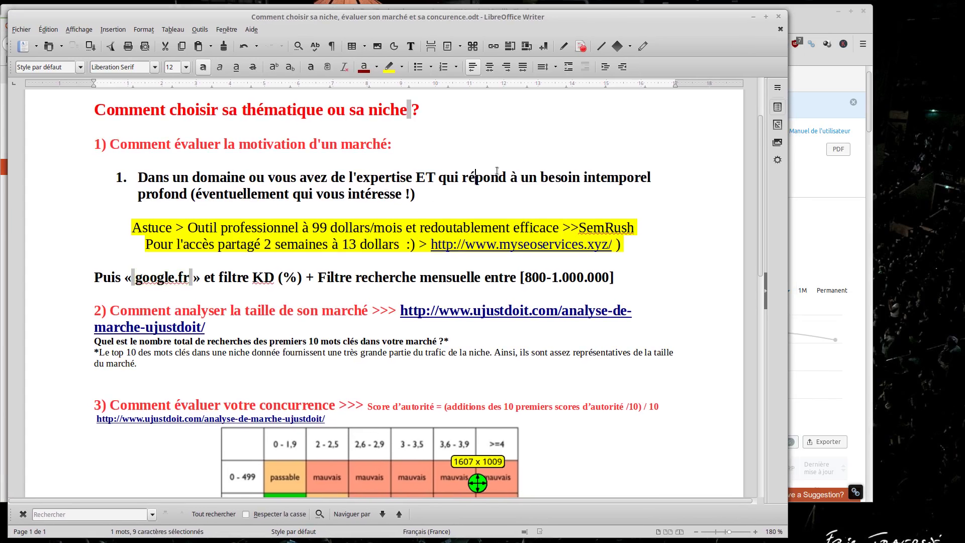
drag(536, 180, 651, 181)
drag(138, 194, 192, 196)
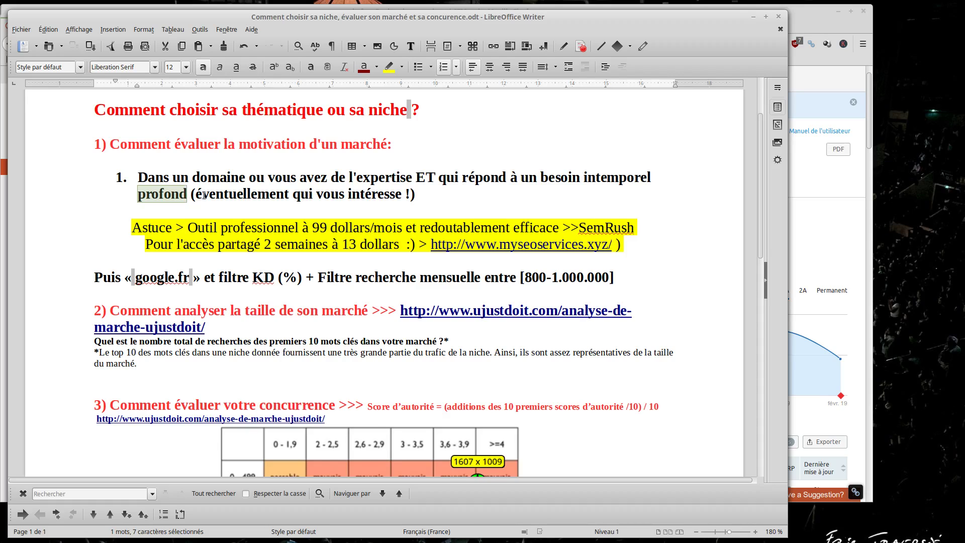
Return to the SEMrush report in Firefox and examine the volume trends of the filtered nutrition keywords.
key(alt+Tab)
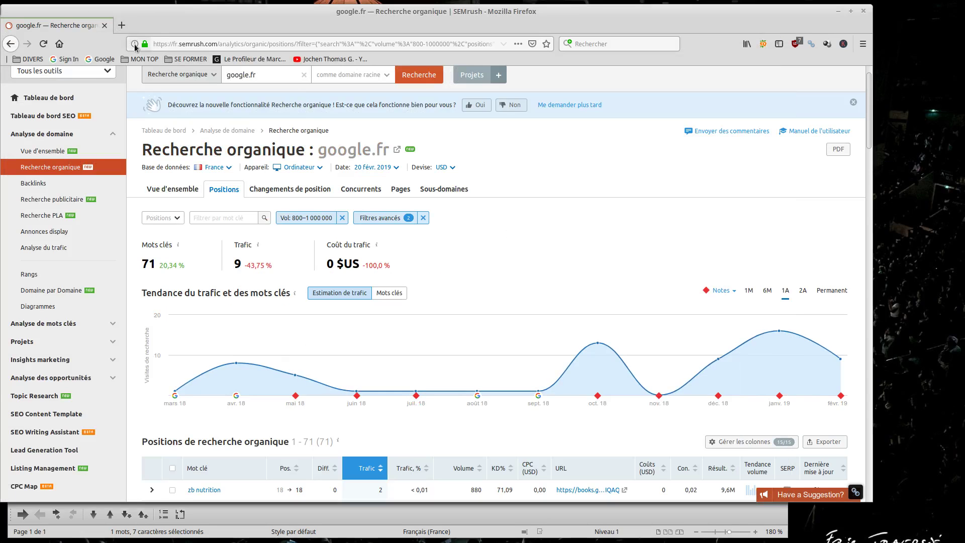
scroll(391, 321, down, 4)
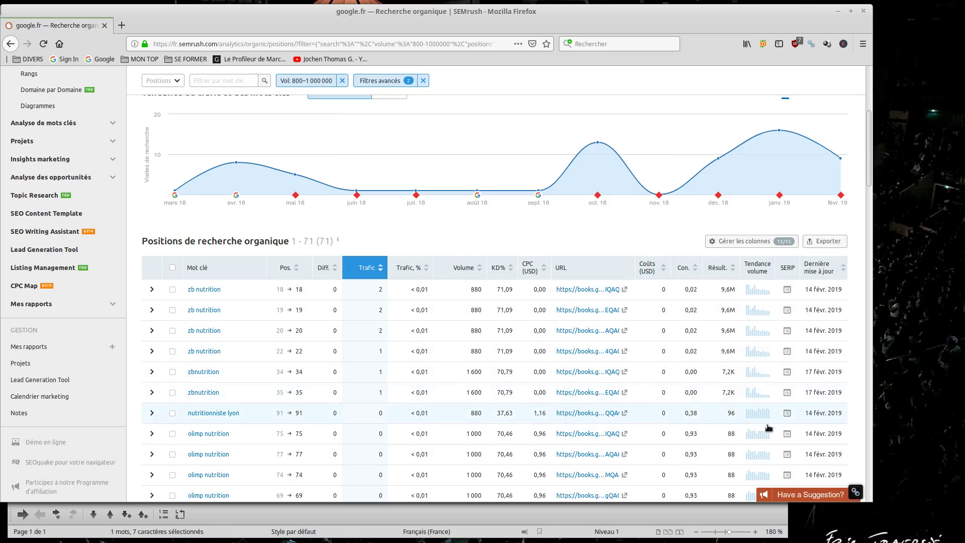
scroll(758, 405, down, 10)
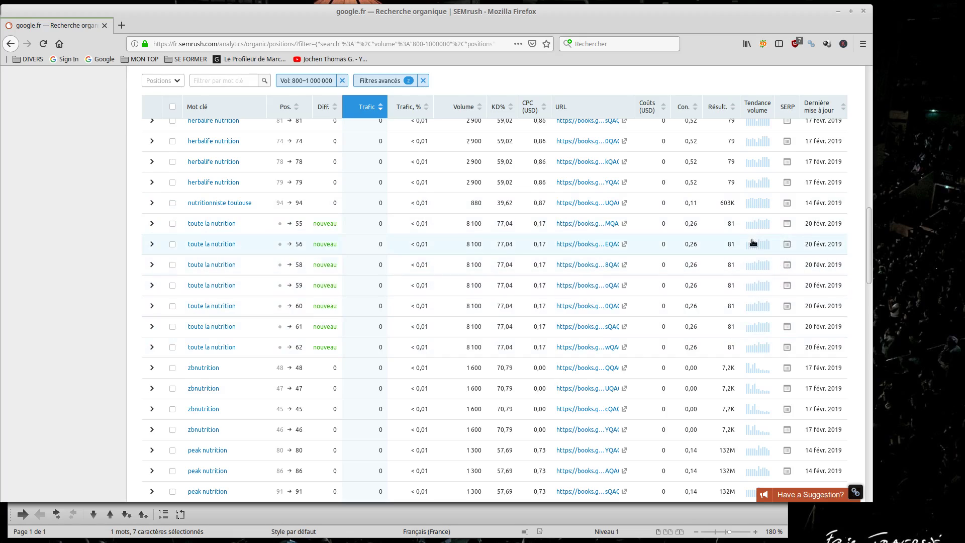
scroll(769, 337, down, 2)
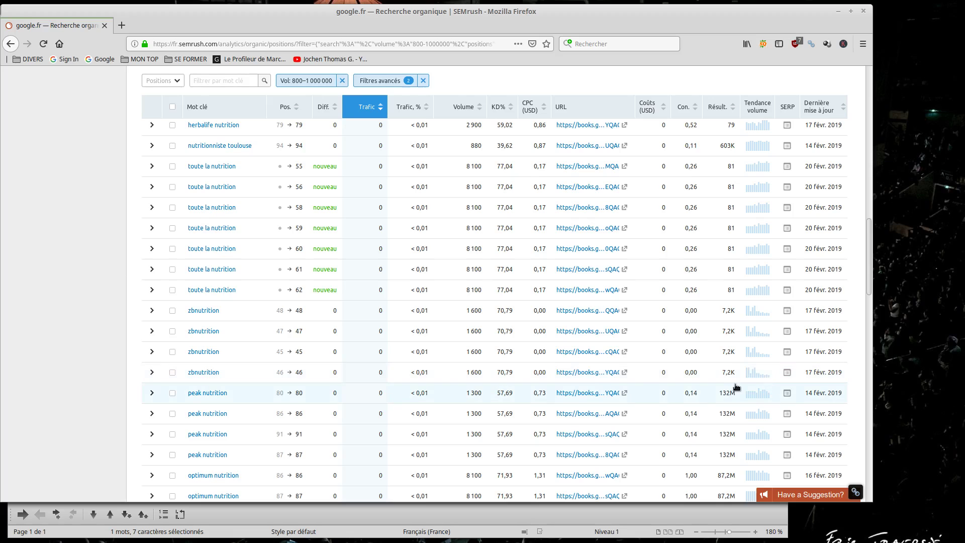
scroll(738, 390, up, 8)
scroll(724, 396, up, 4)
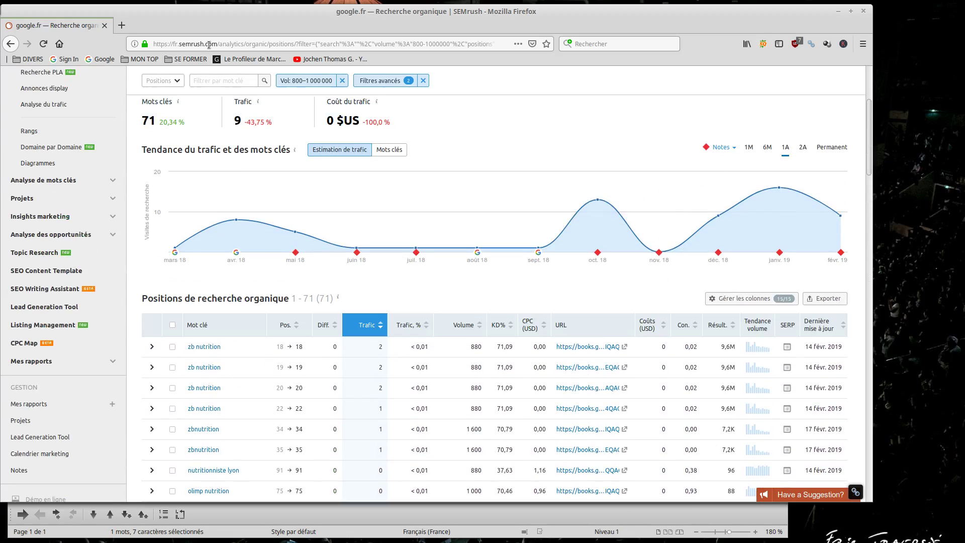
Search Google for Google Trends in a new browser tab and open the Google Trends site.
click(122, 26)
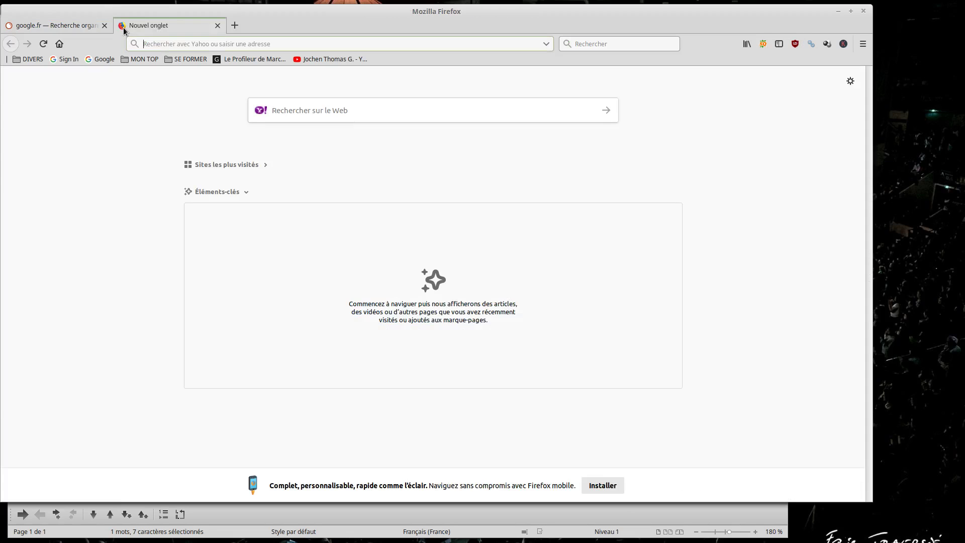
click(102, 60)
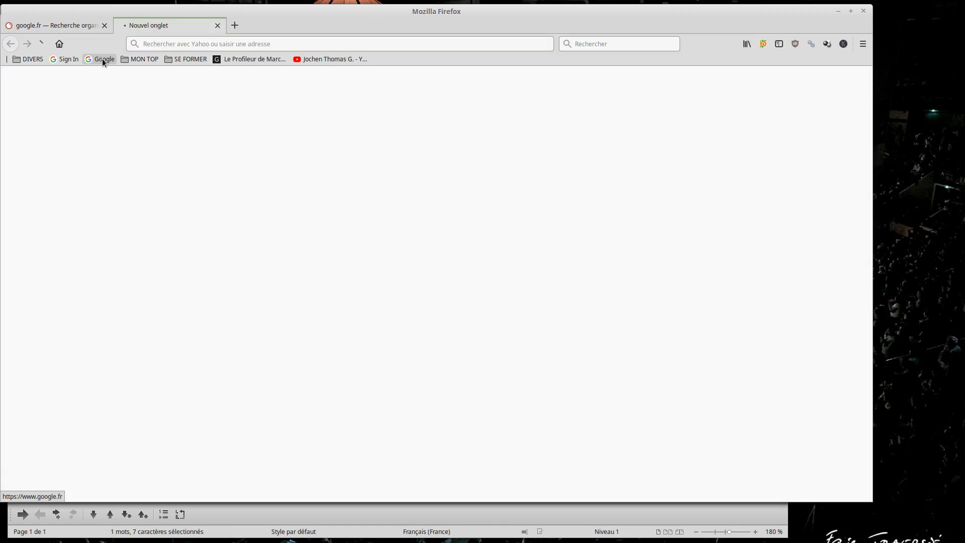
text(goo)
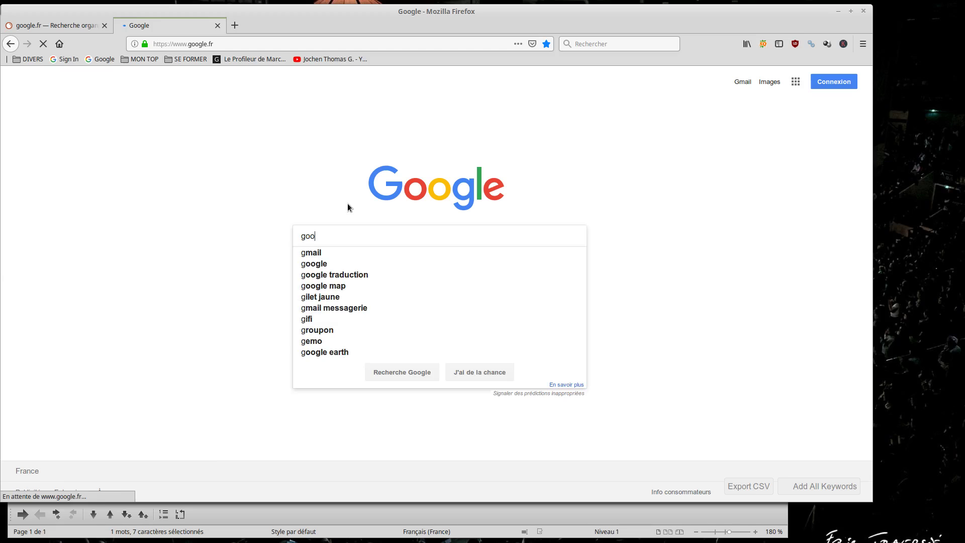
text(glte t)
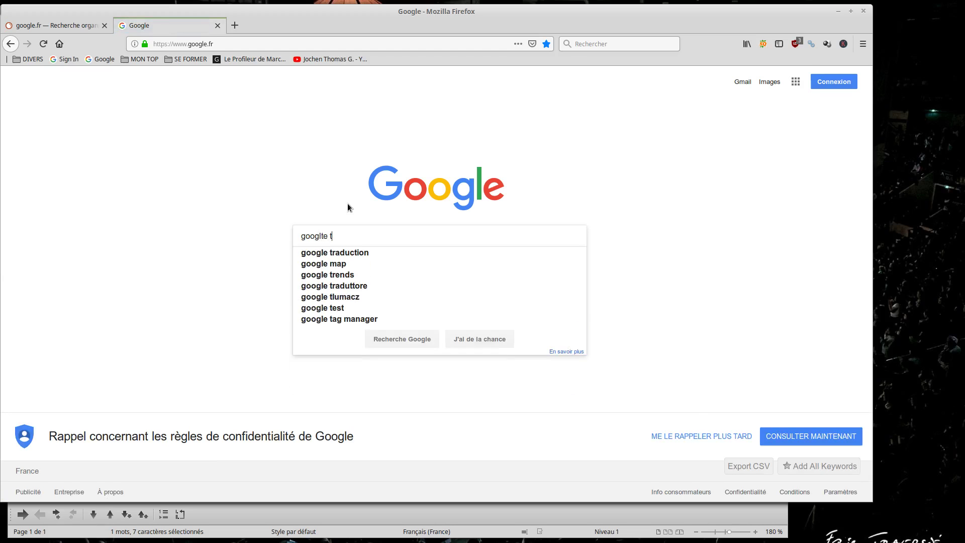
text(rends)
key(Return)
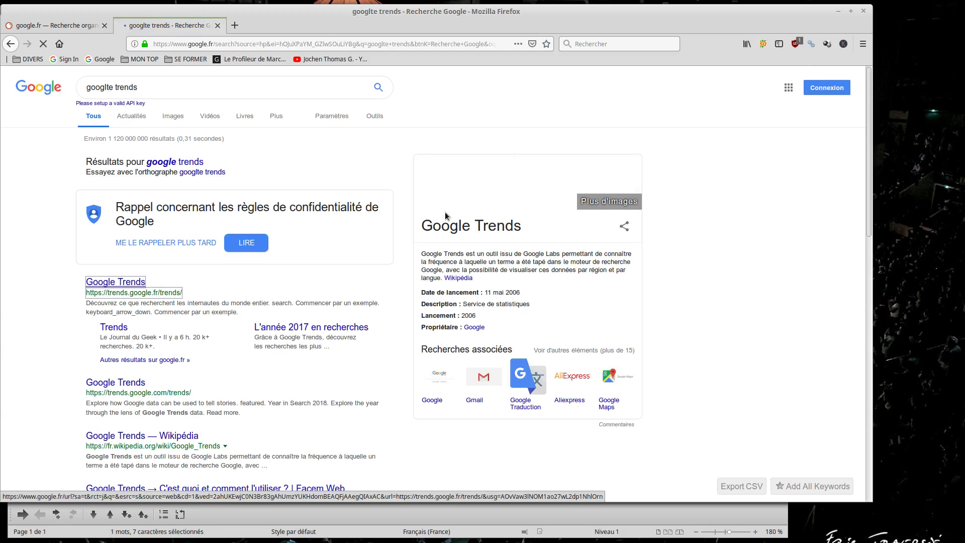
key(Return)
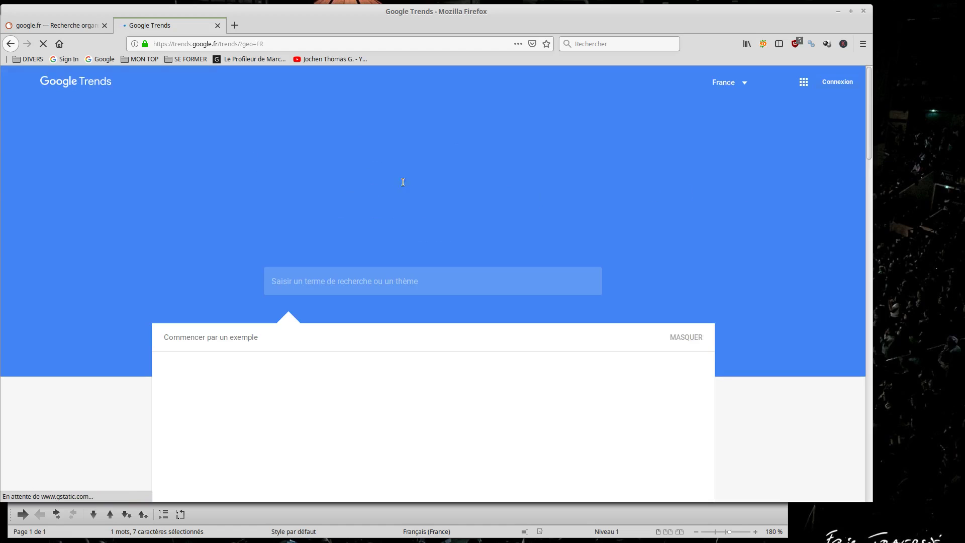
Look up the search term "nutrition sport" in Google Trends over the period "De 2004 à ce jour".
scroll(376, 215, down, 2)
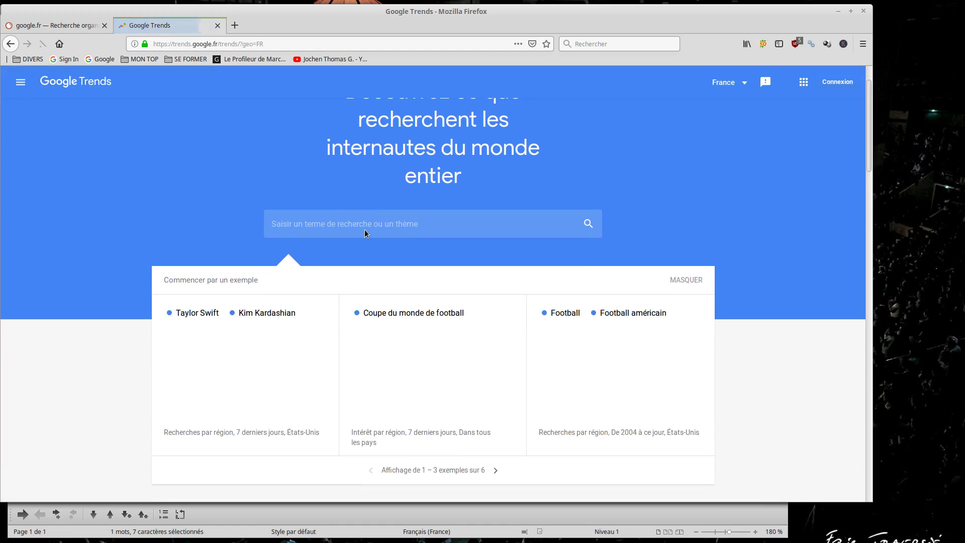
click(363, 224)
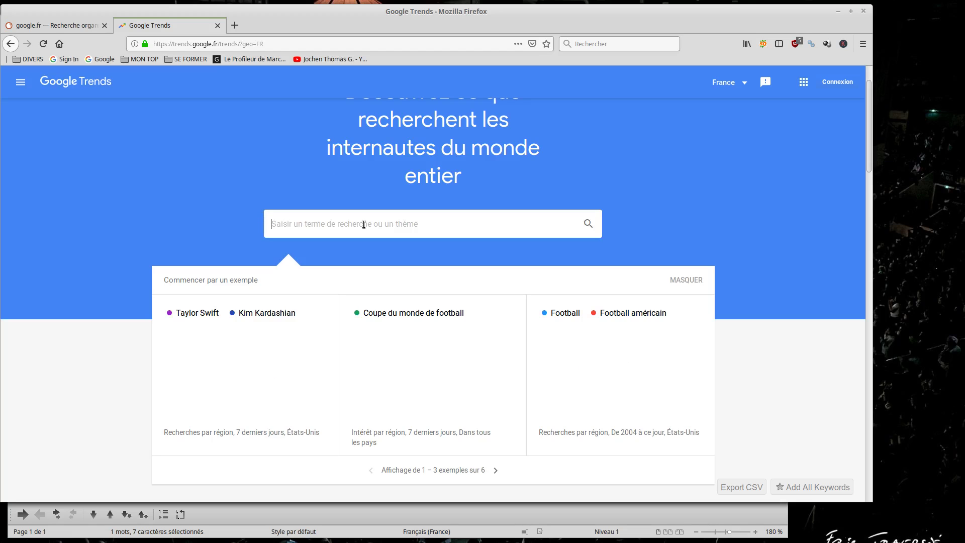
text(nutrition sport)
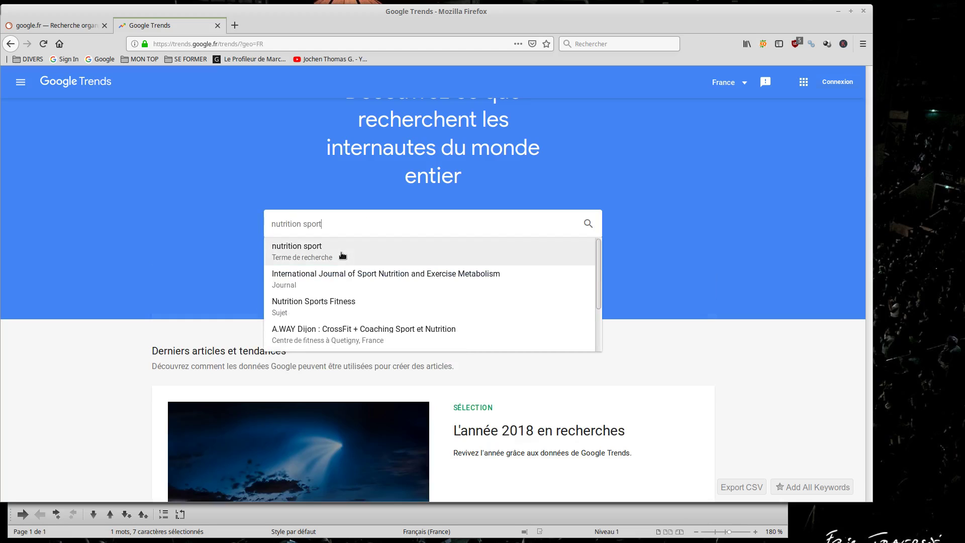
click(340, 252)
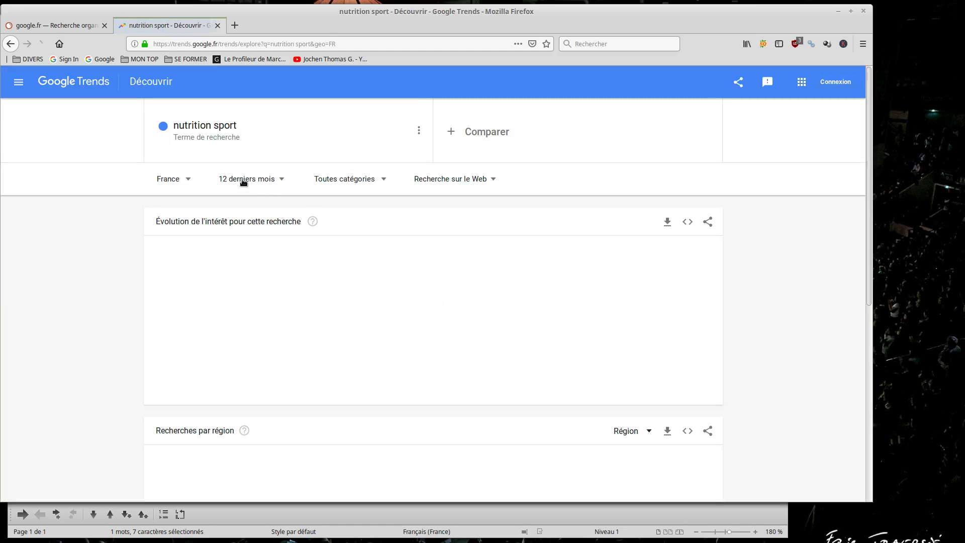
click(272, 181)
click(241, 375)
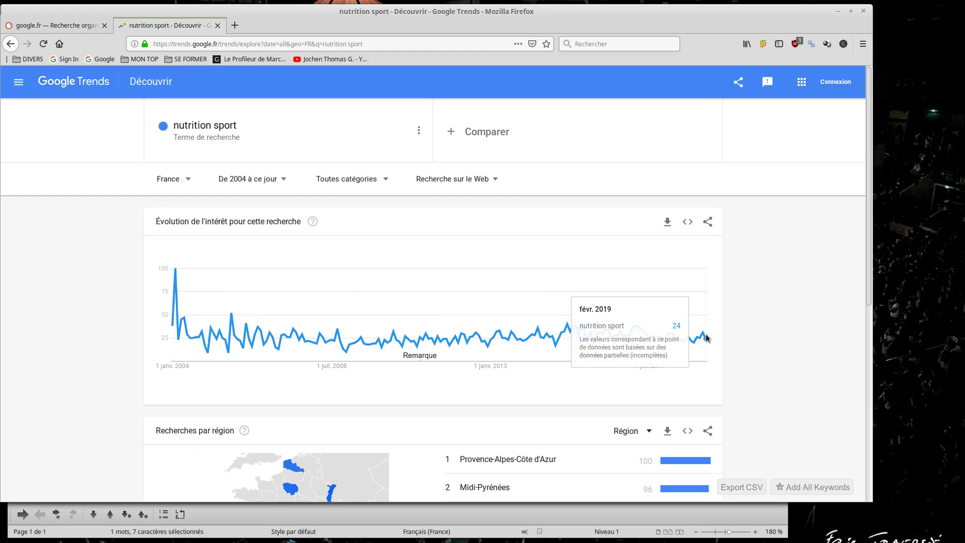
Replace the Google Trends term with "vegan" to view its interest over time.
click(264, 125)
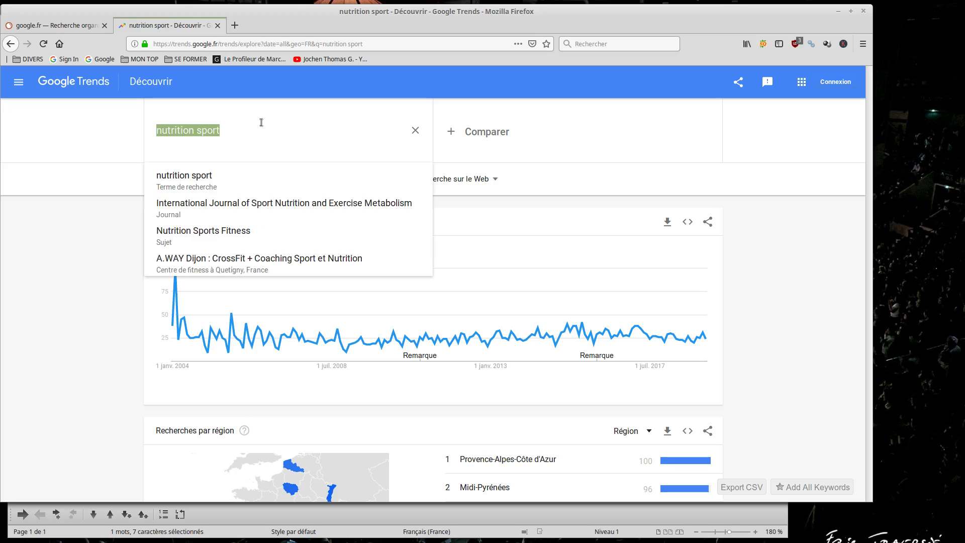
text(vegan)
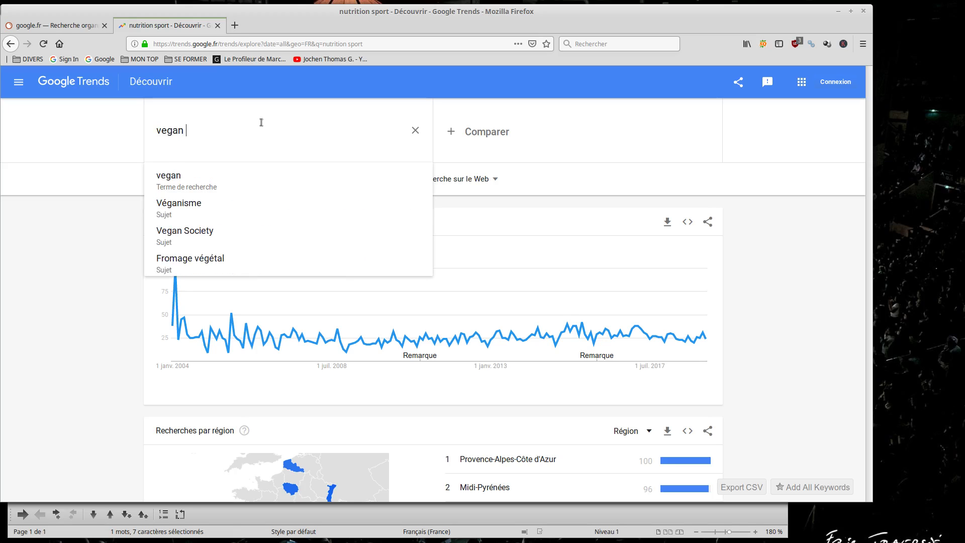
click(224, 178)
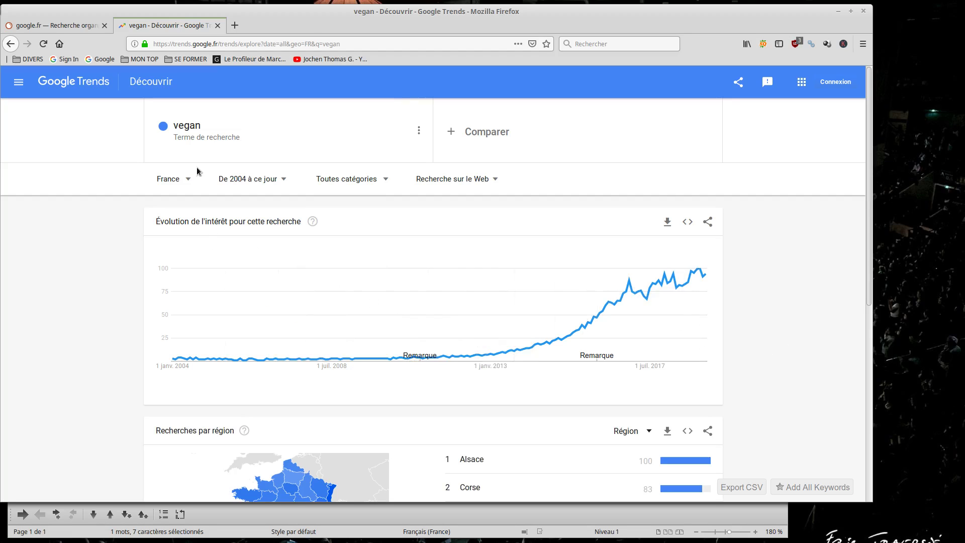
Replace the Google Trends term with "vegetarien" to view its interest over time.
click(219, 127)
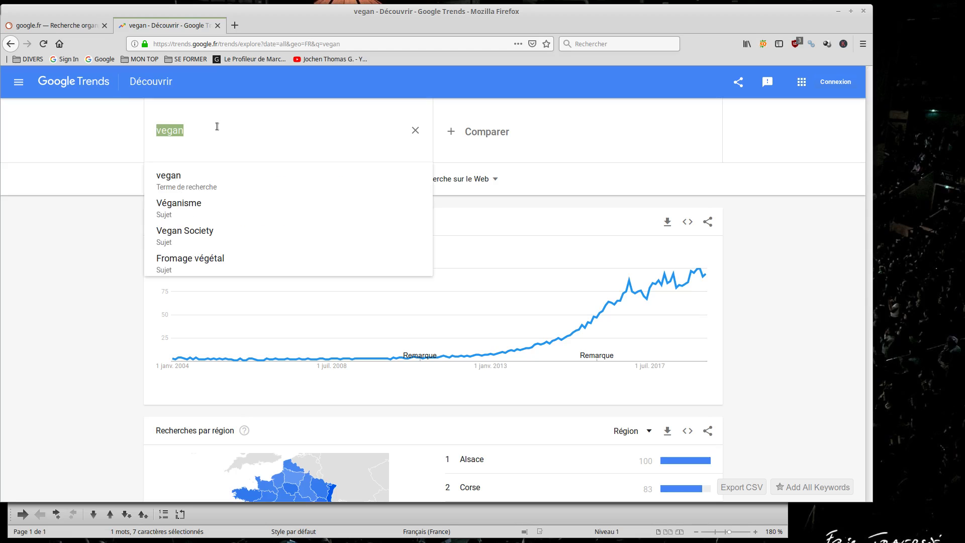
text(veg)
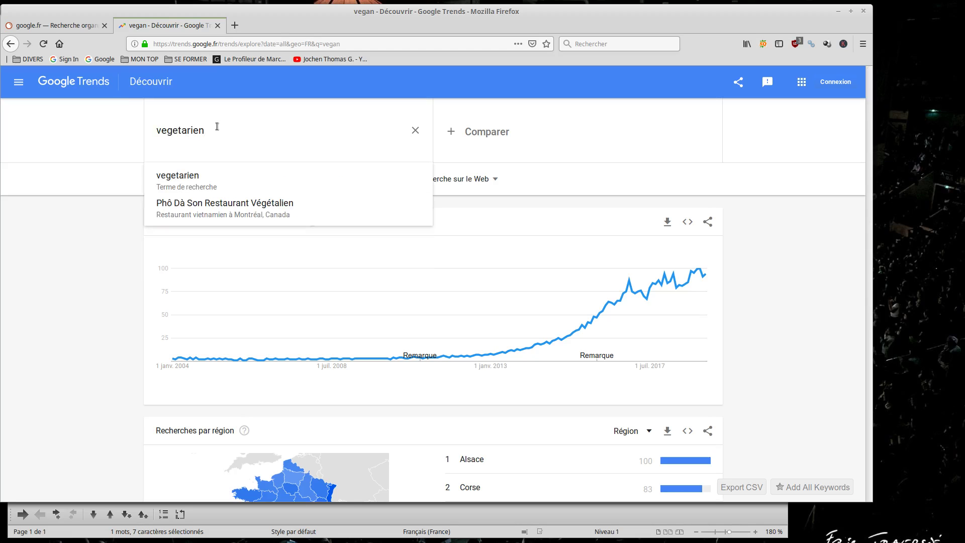
click(205, 184)
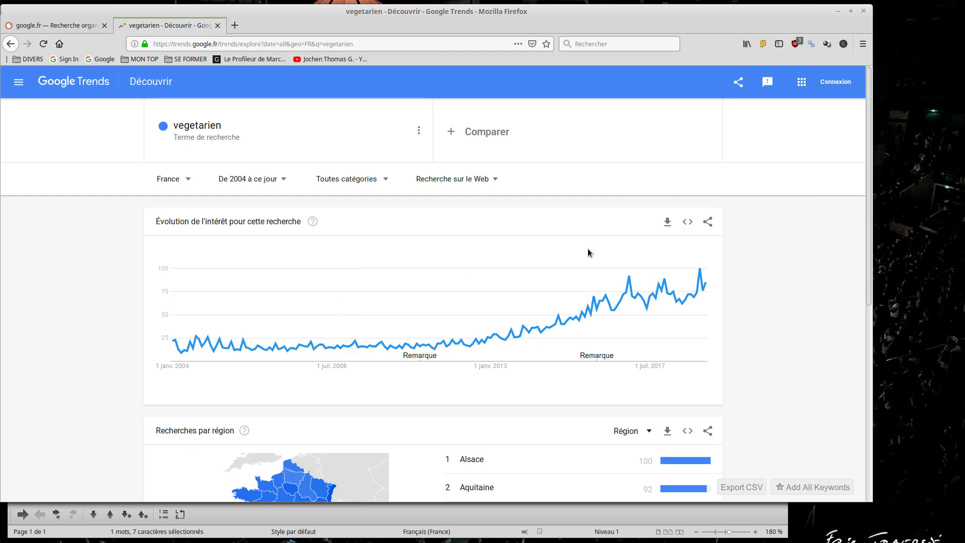
Close the Google Trends page and review the advanced filter conditions of the google.fr positions report.
click(218, 26)
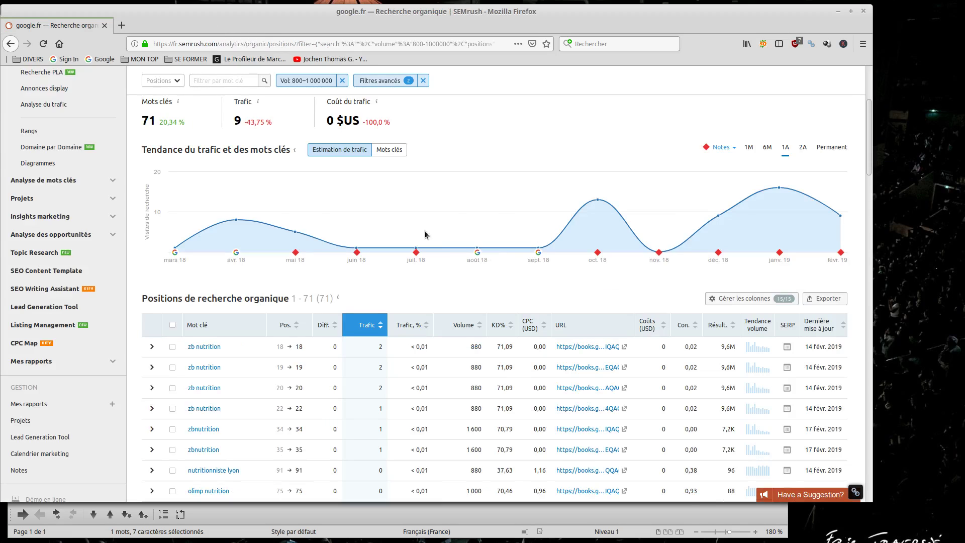
scroll(455, 243, down, 3)
scroll(454, 243, up, 3)
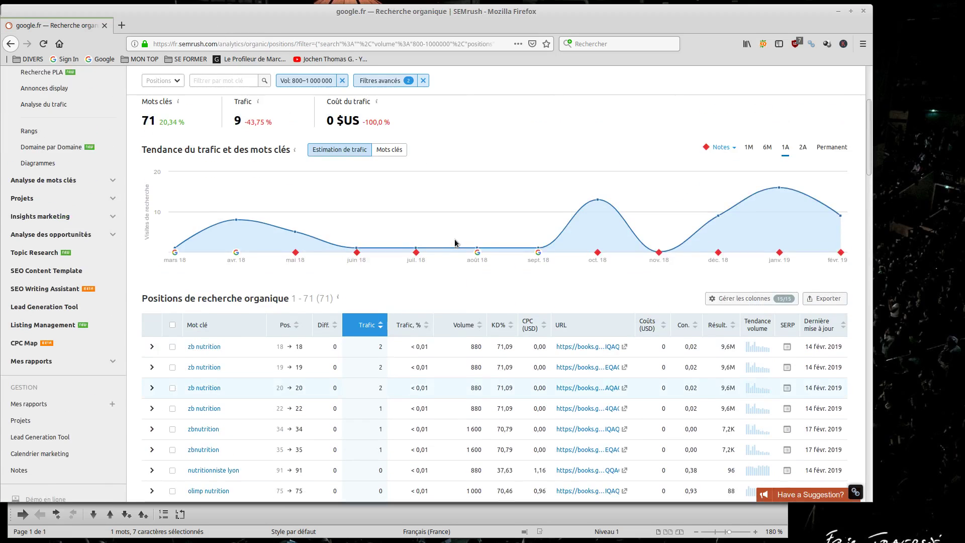
scroll(455, 243, up, 3)
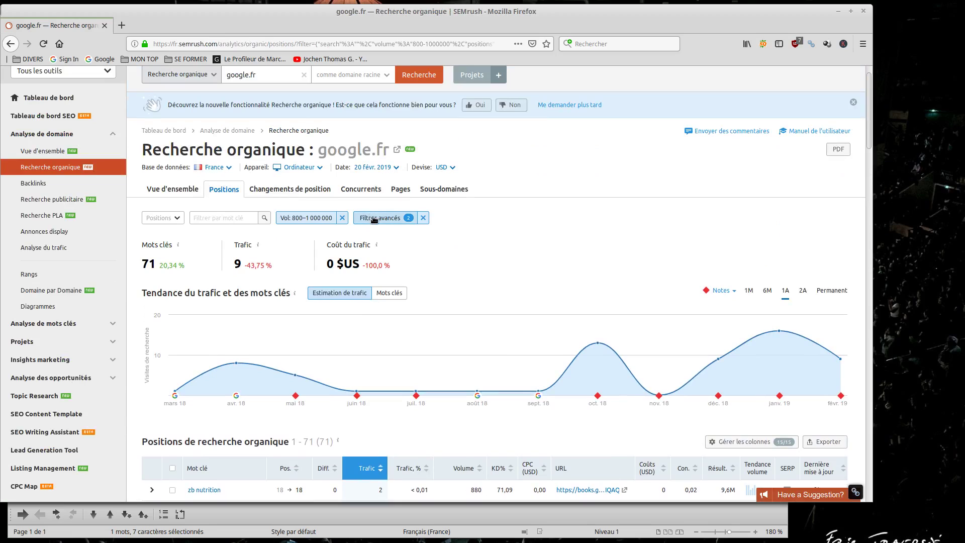
click(379, 218)
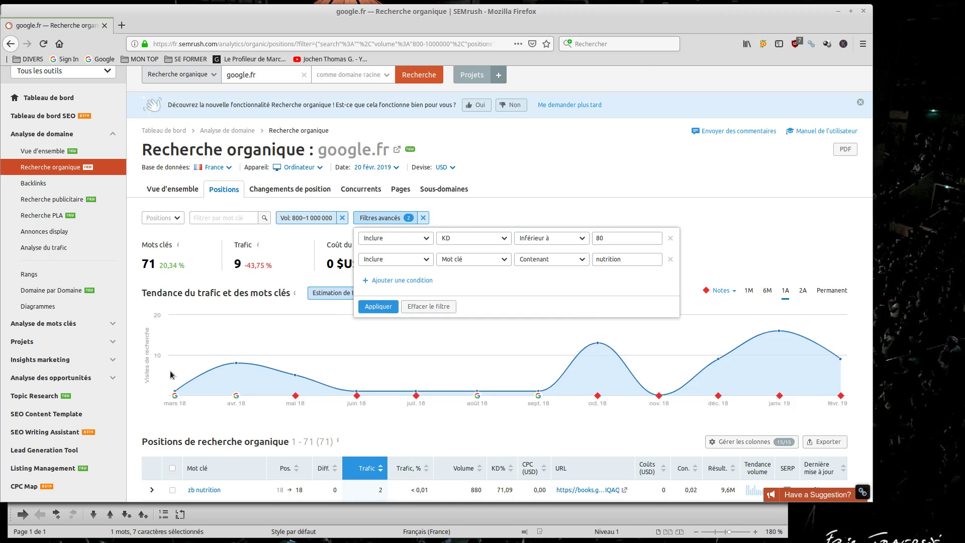
click(145, 415)
Look through the filtered nutrition keywords in the organic positions table for niche ideas.
scroll(211, 266, down, 5)
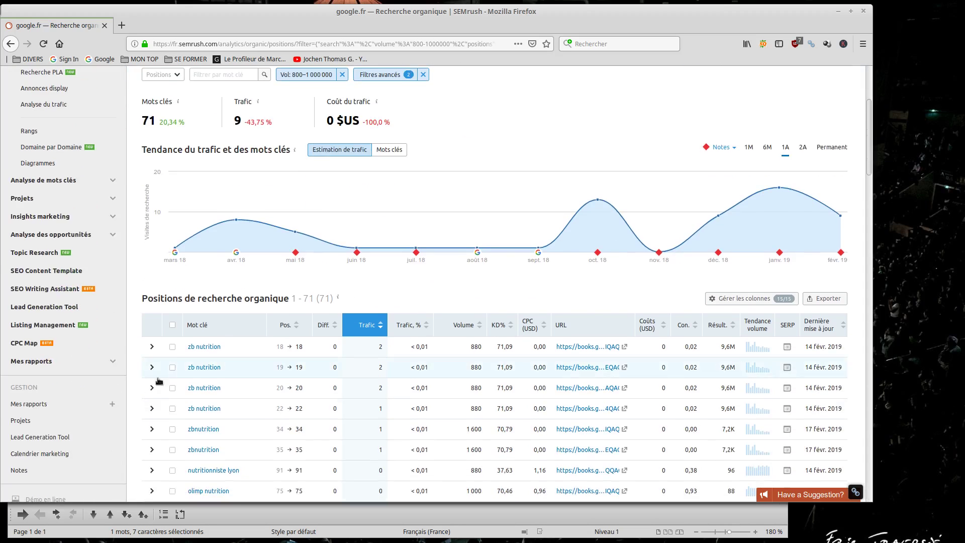
scroll(209, 301, down, 5)
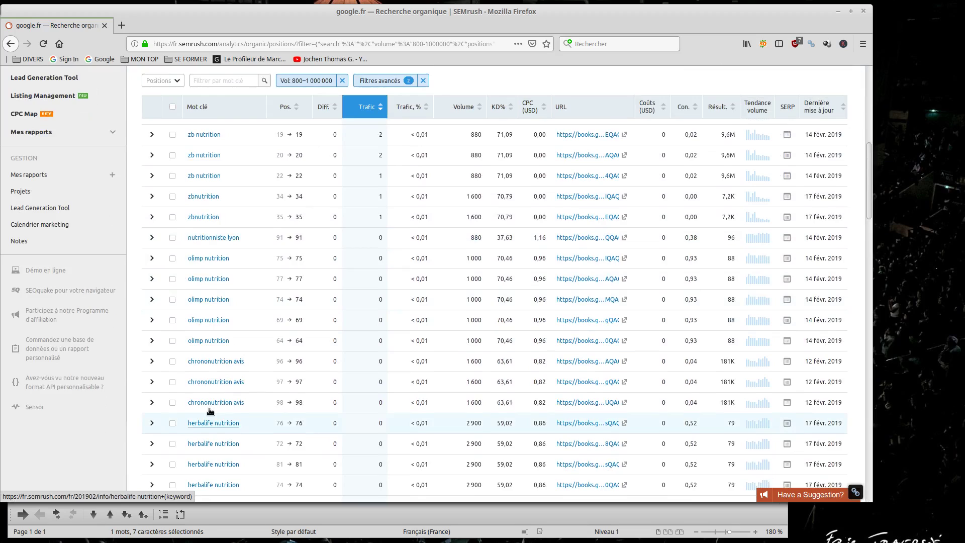
scroll(207, 330, down, 6)
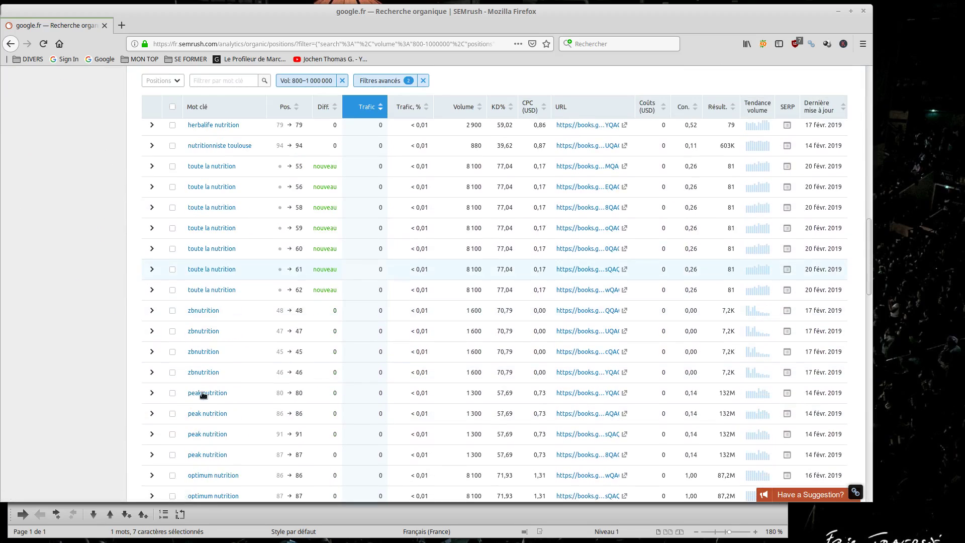
Examine the nutrition keyword rows, the traffic trend chart and the number of organic positions for google.fr.
scroll(205, 400, down, 7)
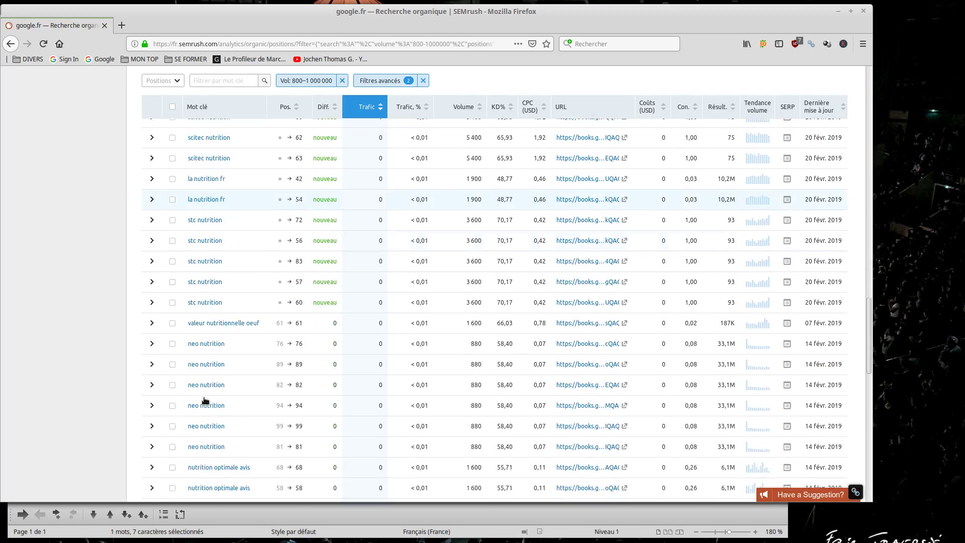
scroll(205, 401, down, 2)
scroll(209, 399, up, 9)
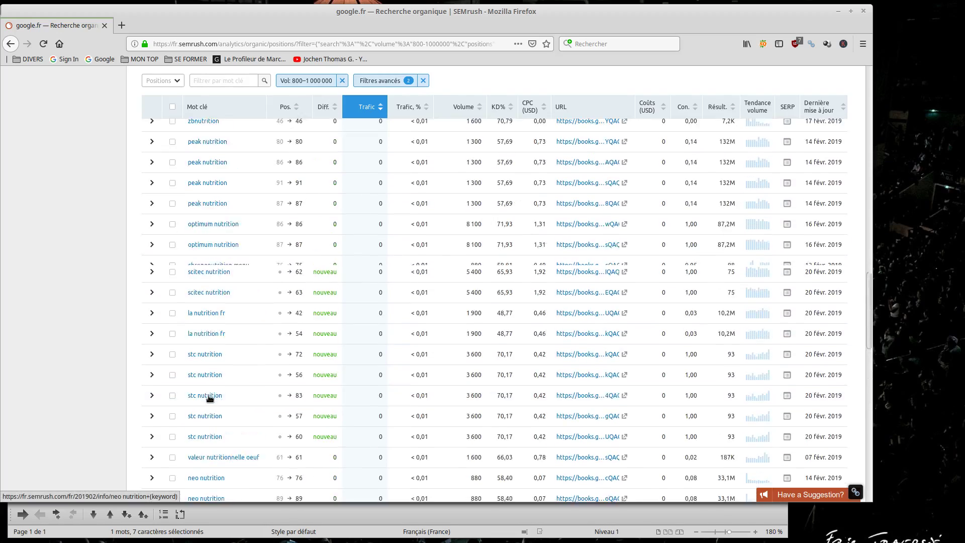
scroll(210, 398, up, 10)
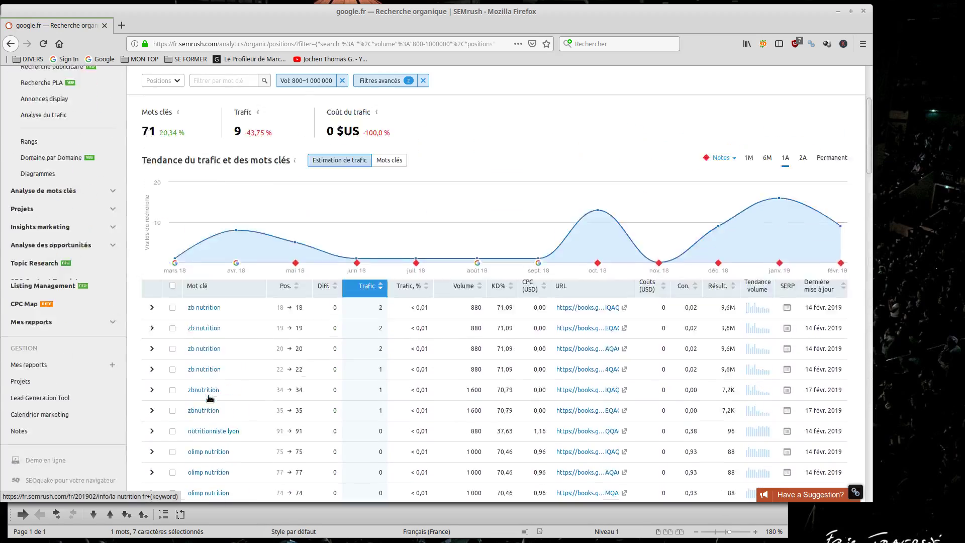
scroll(307, 401, down, 15)
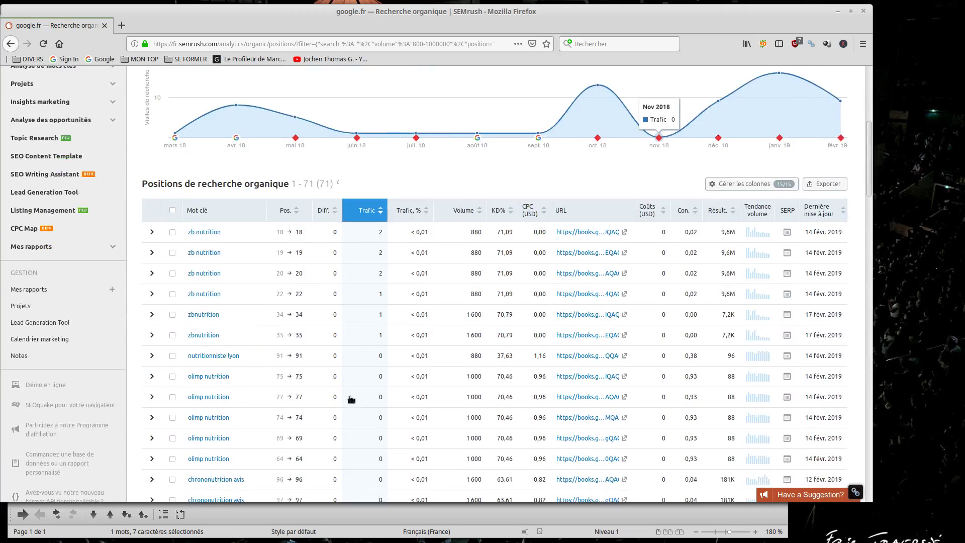
scroll(296, 402, down, 10)
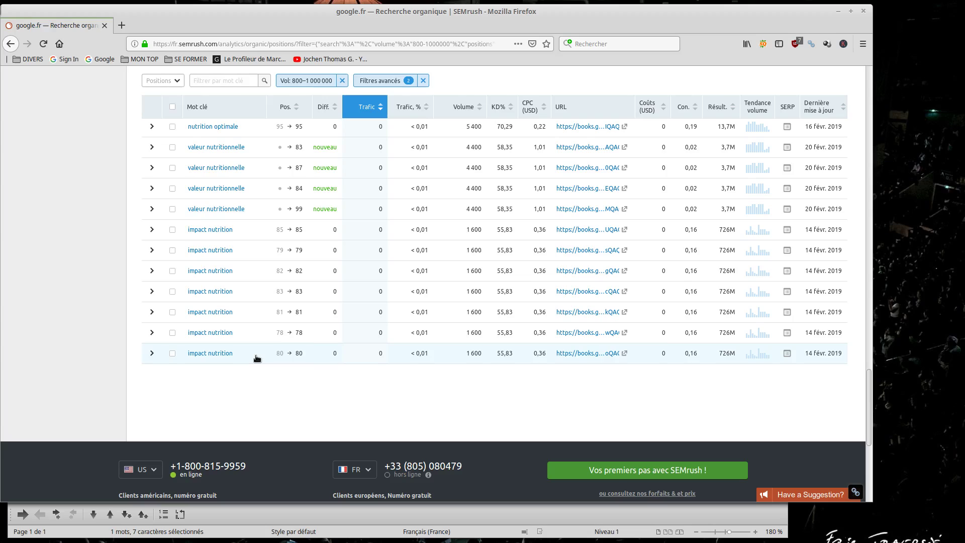
scroll(257, 358, down, 10)
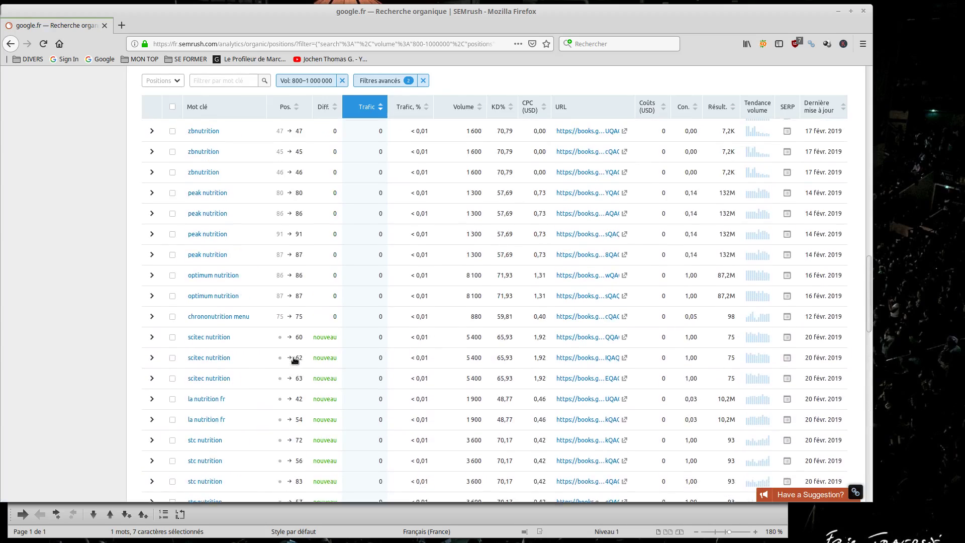
scroll(295, 360, up, 15)
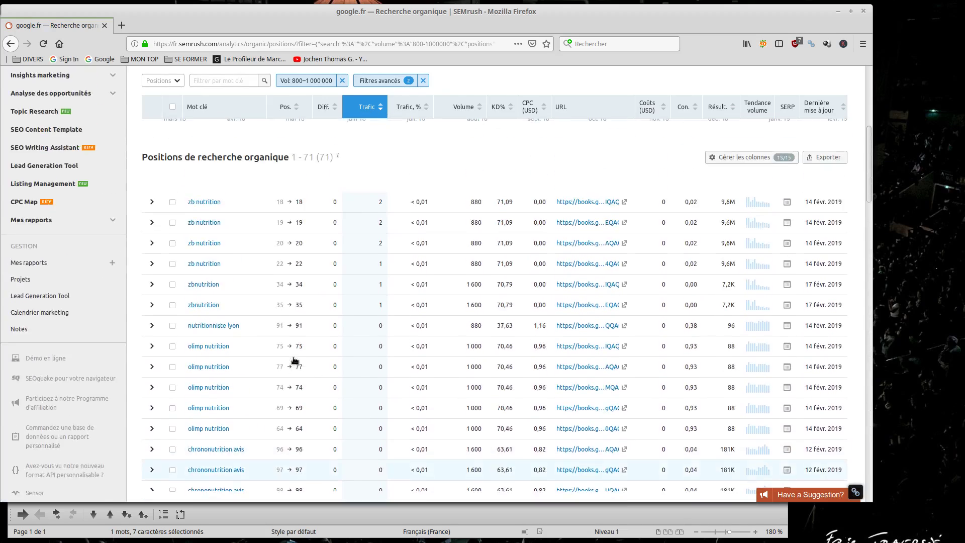
scroll(295, 360, up, 10)
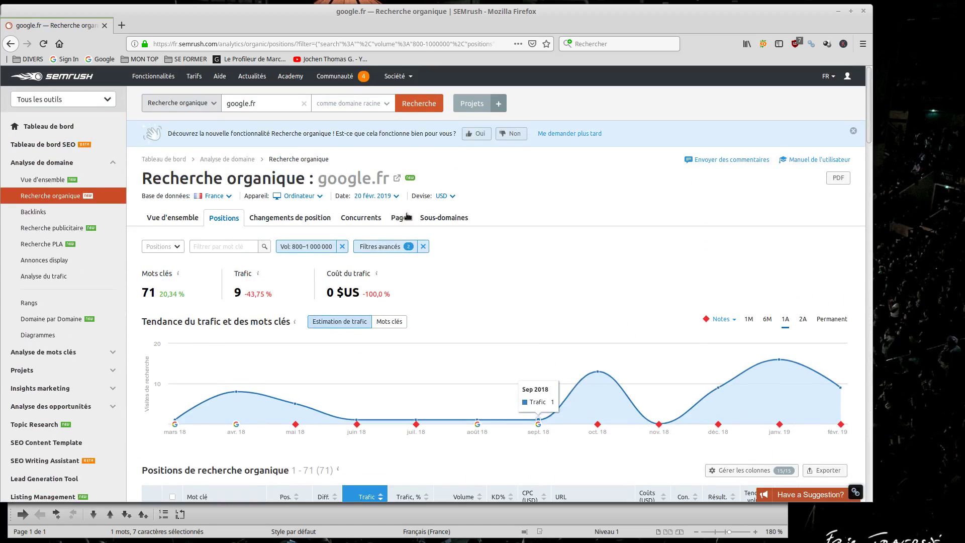
scroll(536, 240, down, 4)
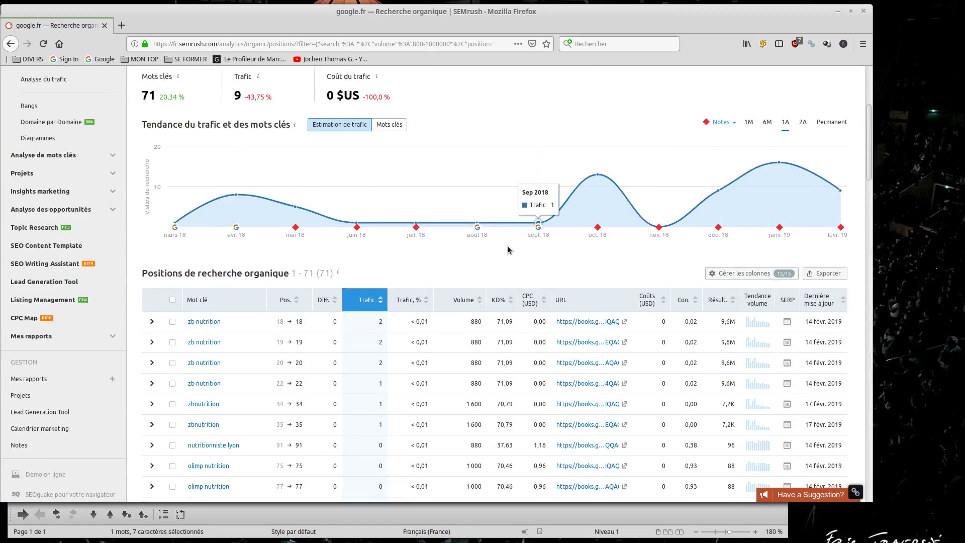
scroll(507, 250, down, 1)
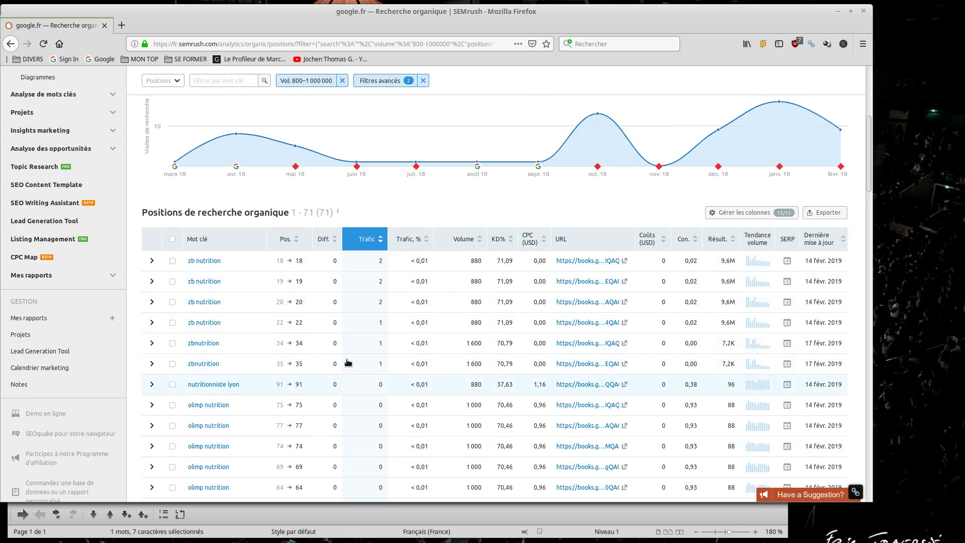
scroll(504, 212, up, 4)
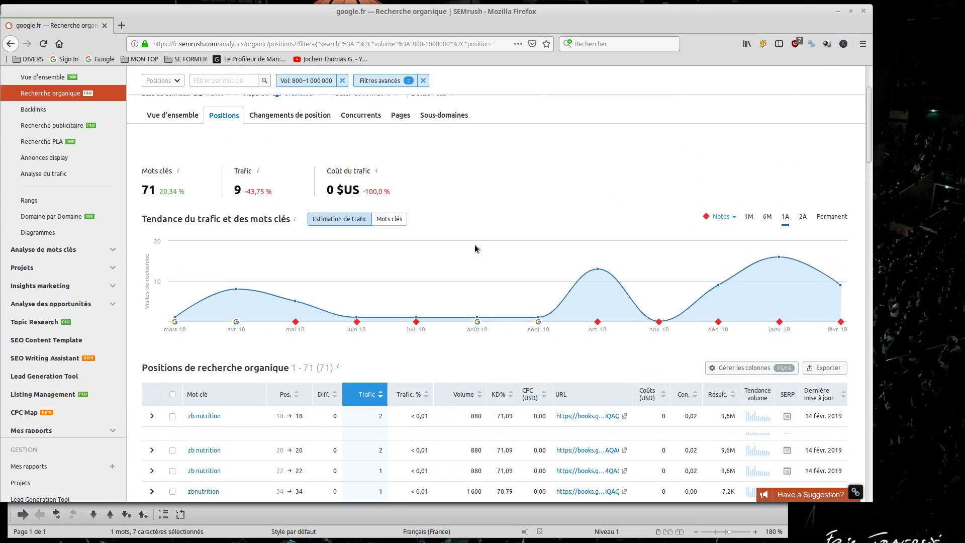
scroll(474, 244, down, 2)
drag(310, 299, 327, 299)
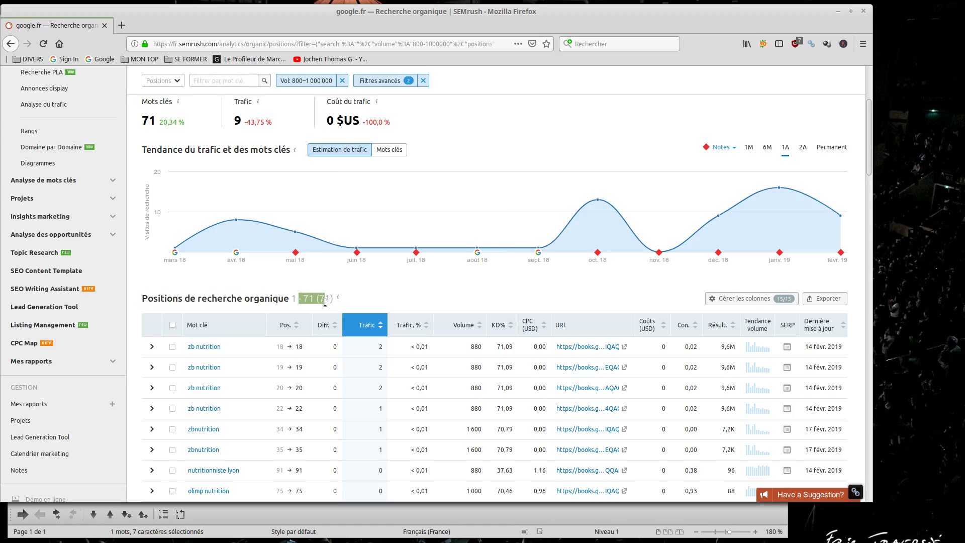
Set the KD condition in the advanced filters to less than 100 and apply it.
scroll(362, 261, up, 3)
click(395, 218)
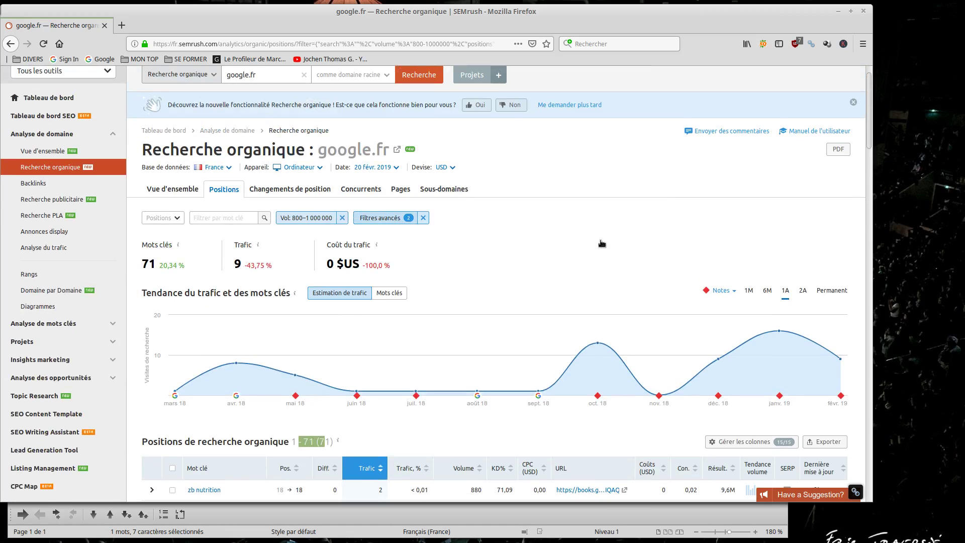
drag(606, 238, 590, 238)
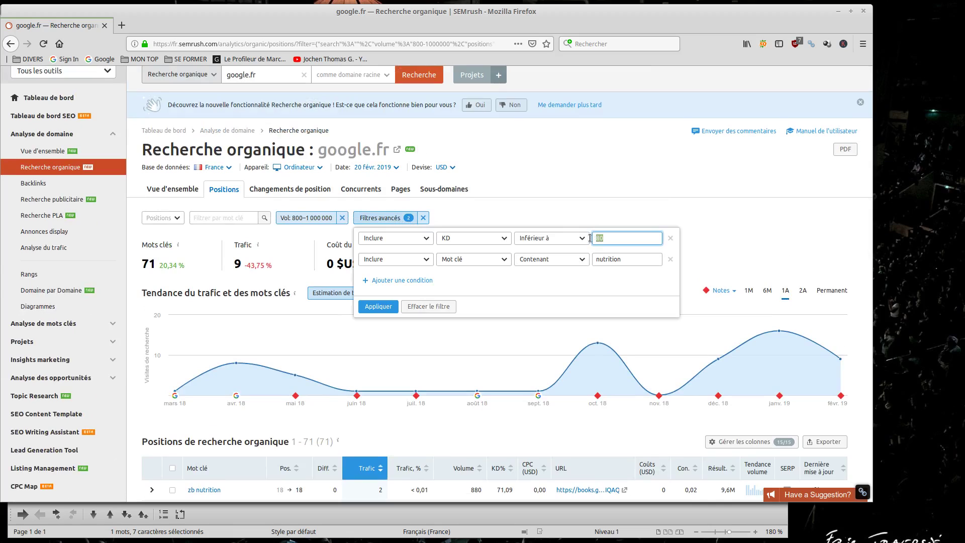
text(100)
key(Return)
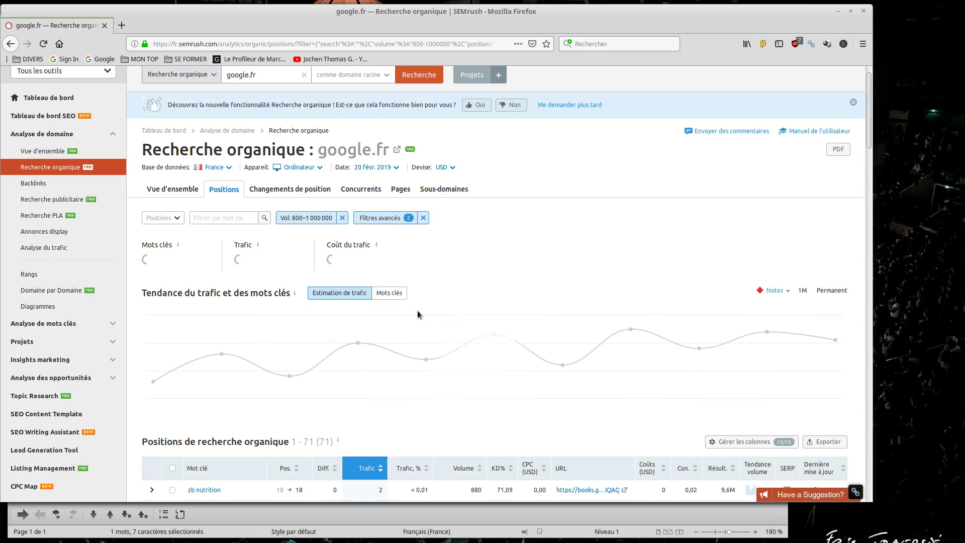
Check the advanced filter conditions and look over the refreshed nutrition keywords in the positions table.
click(388, 218)
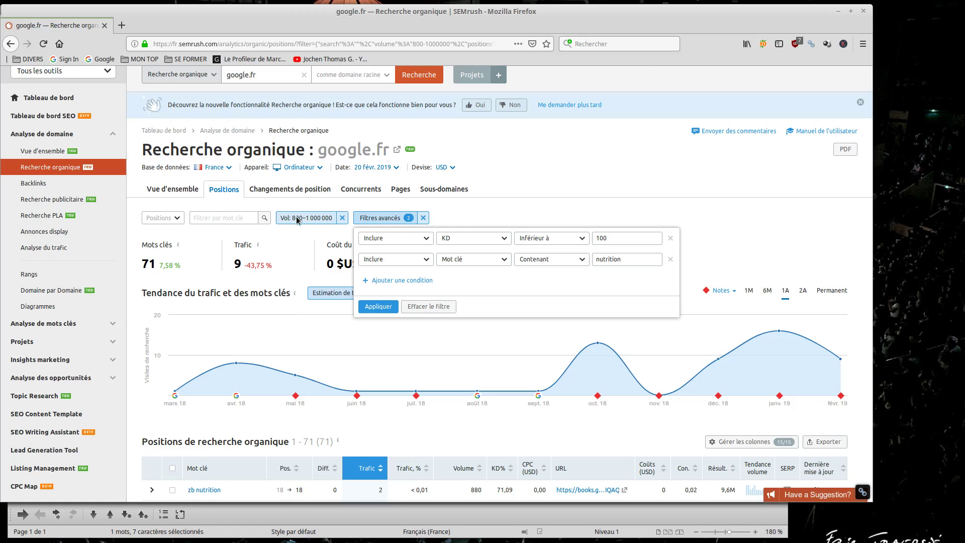
click(185, 373)
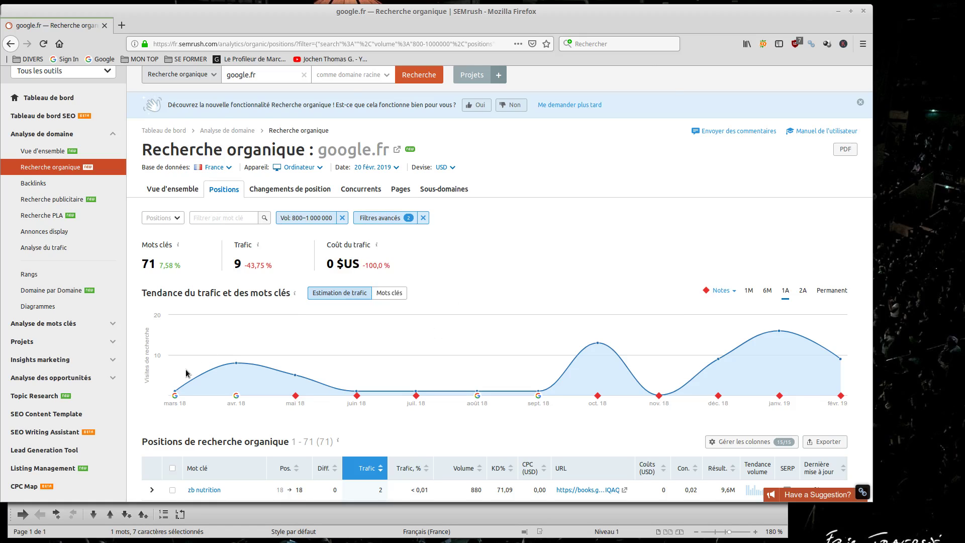
scroll(187, 371, down, 15)
scroll(187, 371, up, 15)
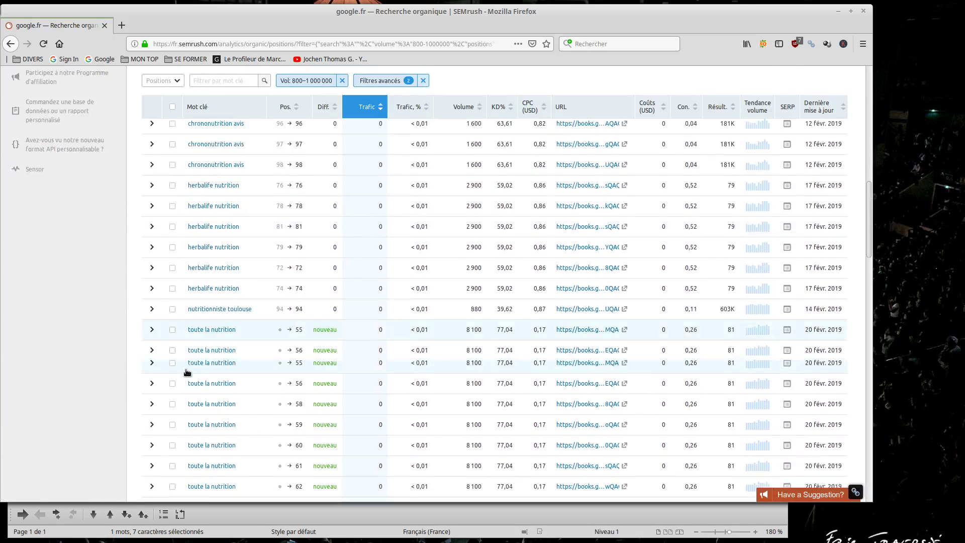
scroll(187, 372, up, 1)
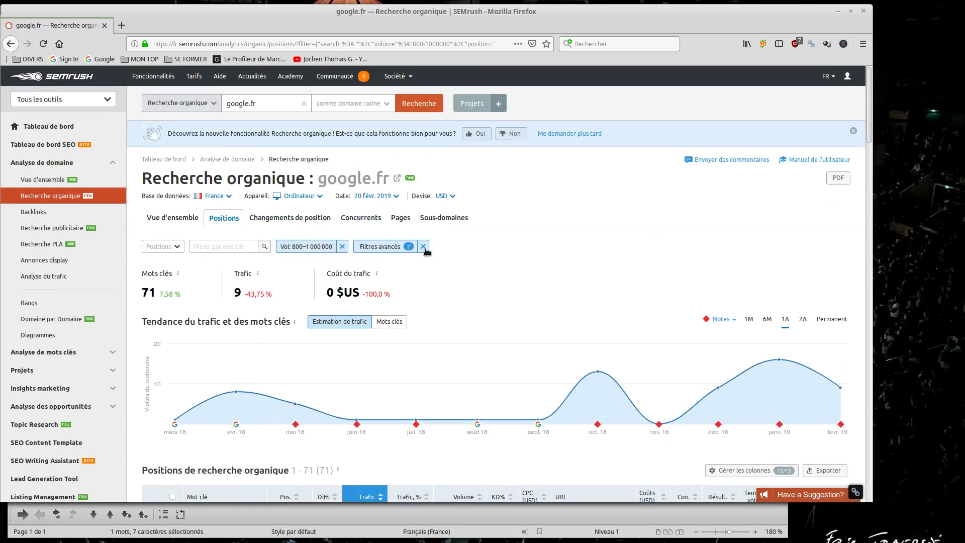
Change the advanced filters to KD less than 80 and keyword containing "vegan", and apply them.
click(396, 246)
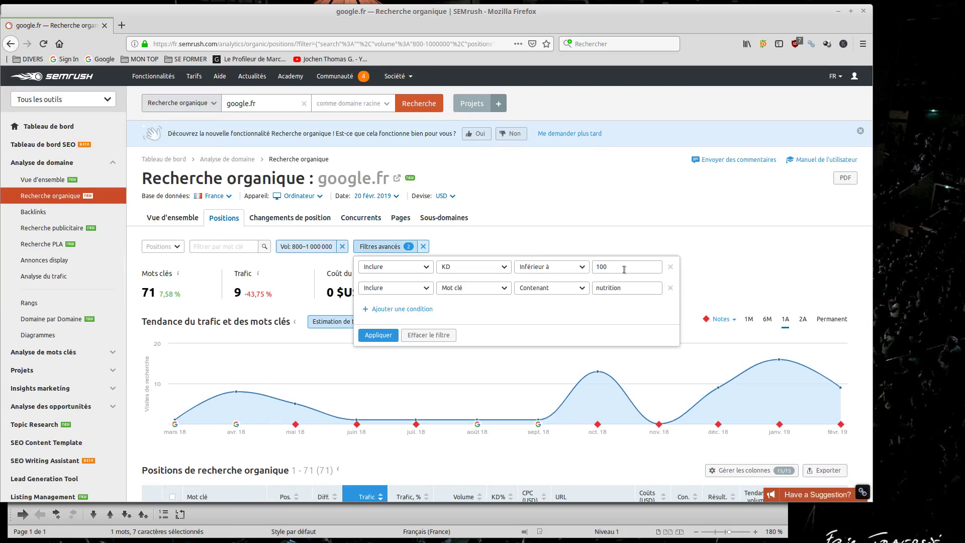
drag(624, 269, 582, 263)
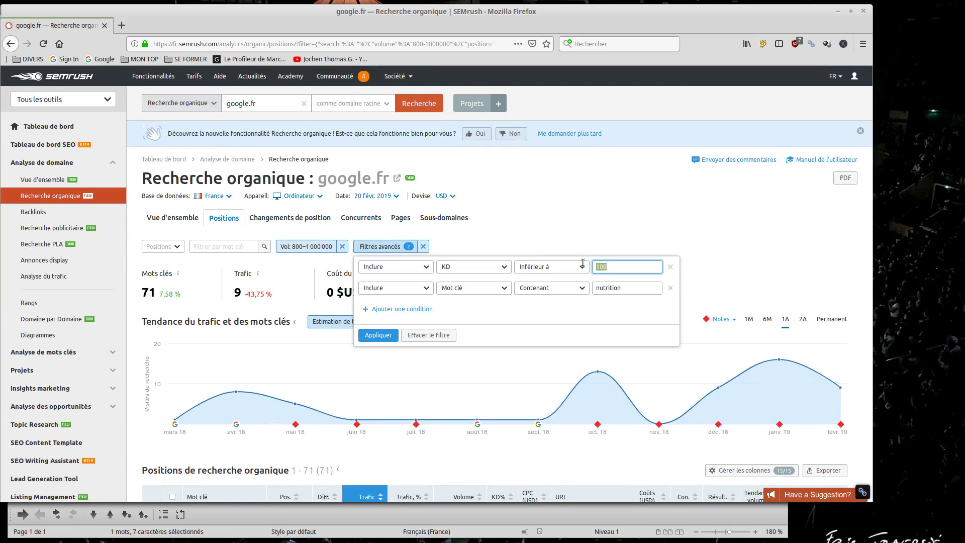
key(BackSpace)
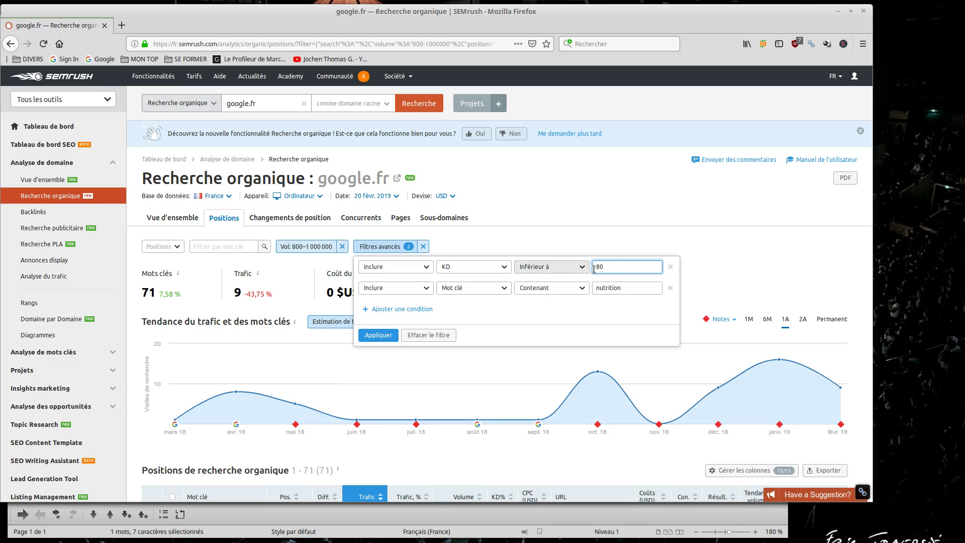
text(80)
key(Tab)
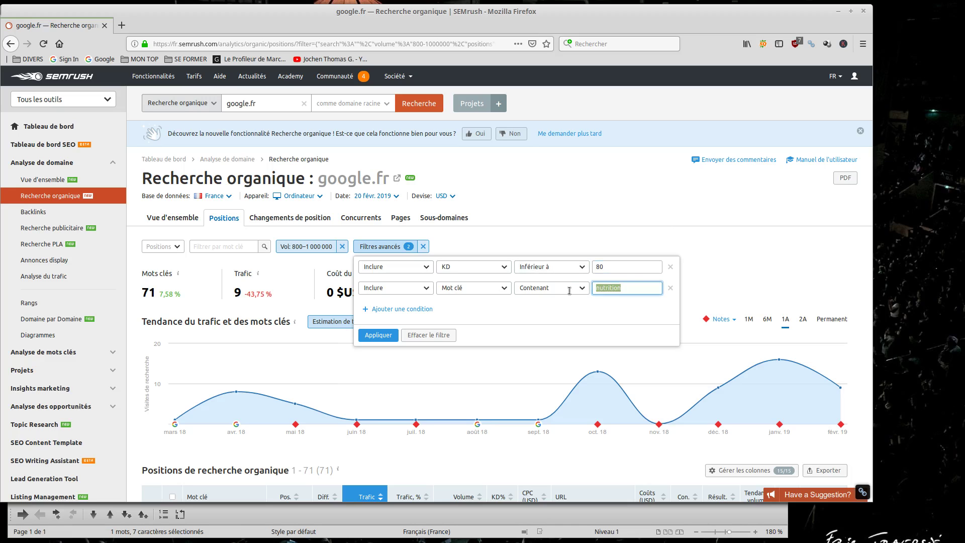
key(BackSpace)
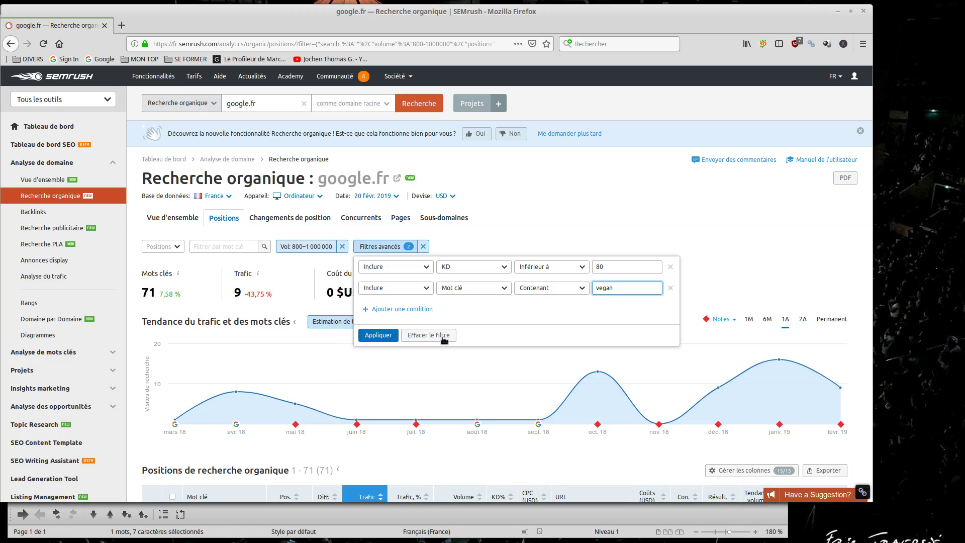
key(Return)
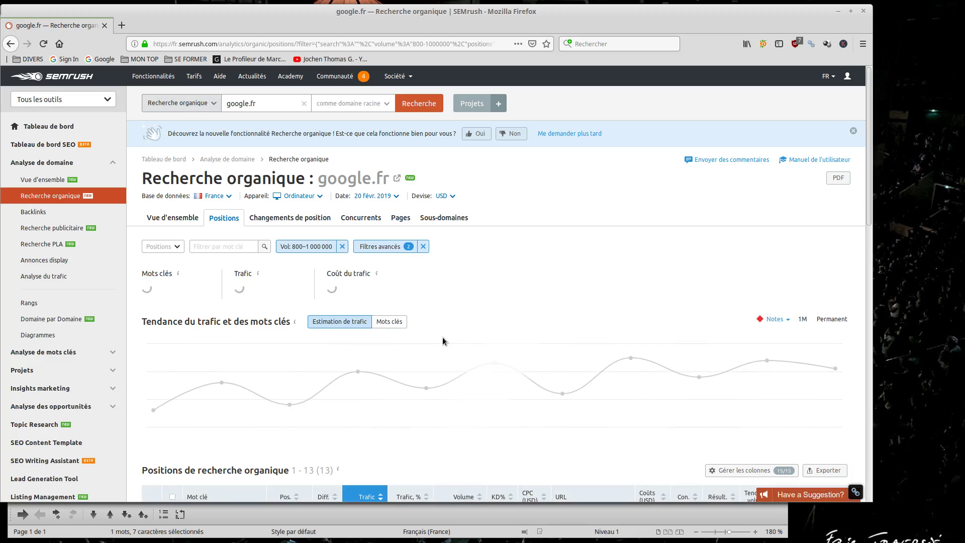
Review the vegan keywords in the organic positions table, including their volume, difficulty and total number.
scroll(436, 291, down, 4)
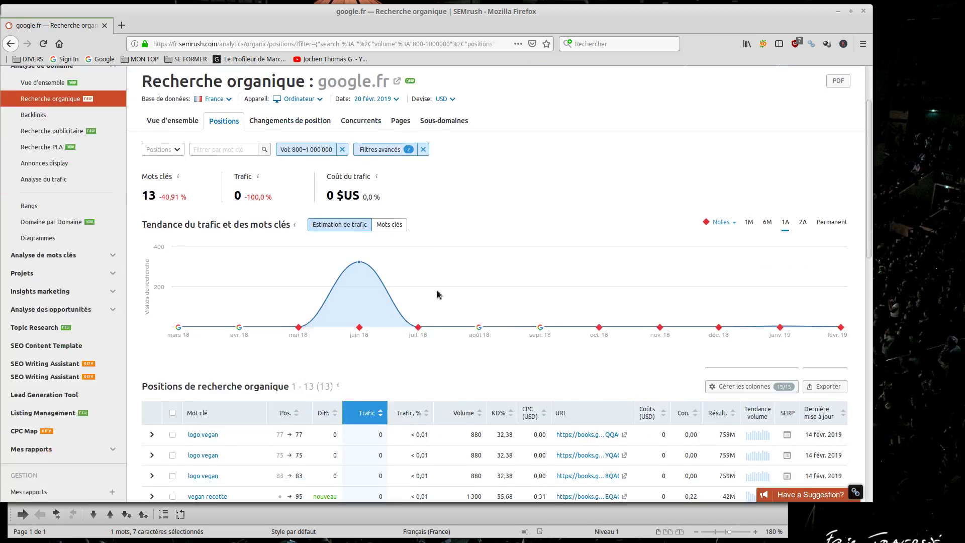
scroll(437, 294, down, 3)
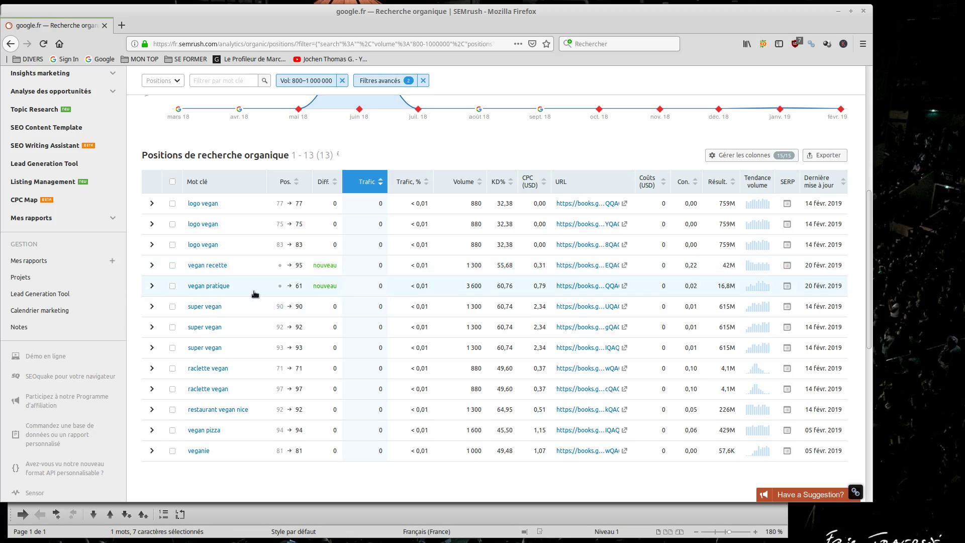
scroll(216, 358, down, 1)
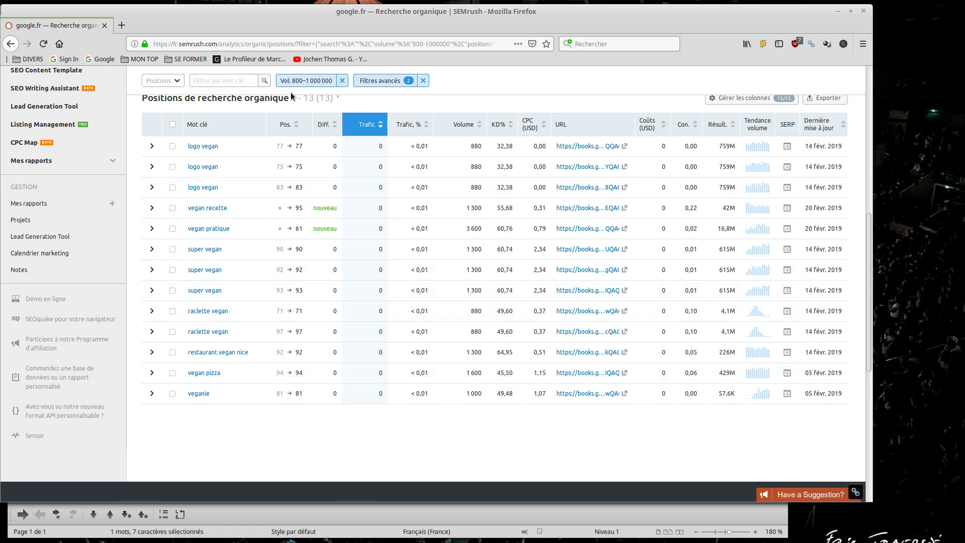
scroll(303, 114, up, 1)
drag(300, 126, 322, 126)
scroll(453, 124, up, 3)
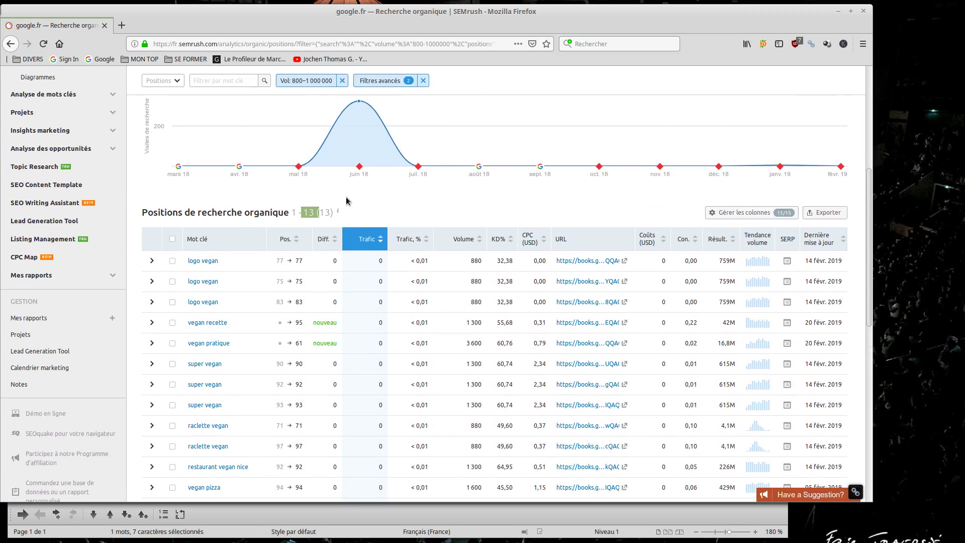
click(338, 211)
drag(328, 212, 293, 214)
scroll(369, 209, down, 3)
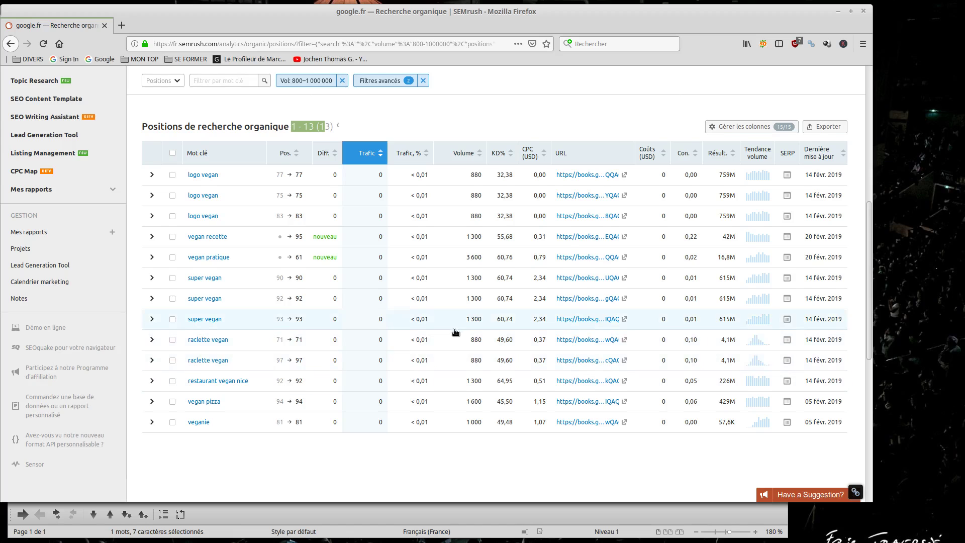
Change the keyword condition in the advanced filters to contain "vegetarien" and apply it.
scroll(457, 332, up, 6)
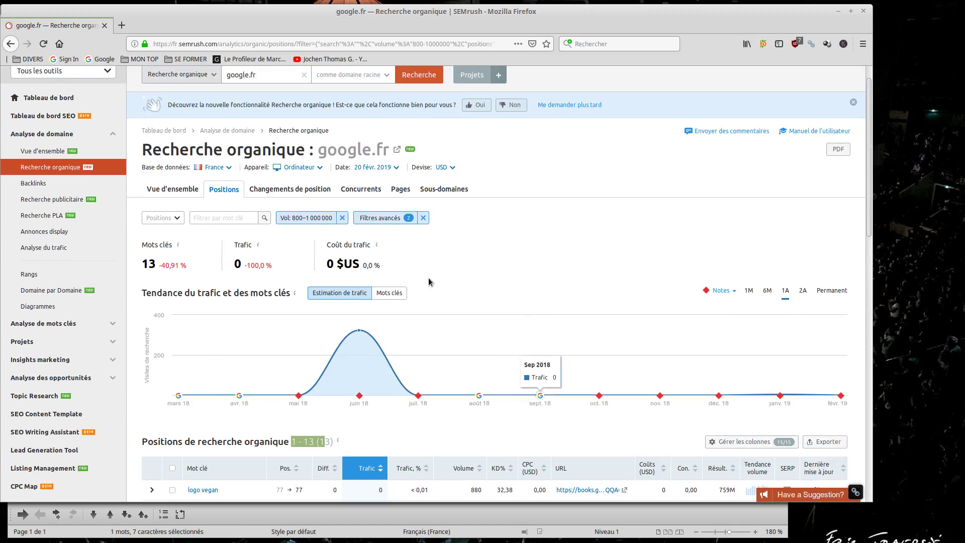
click(397, 218)
drag(624, 263, 592, 261)
key(BackSpace)
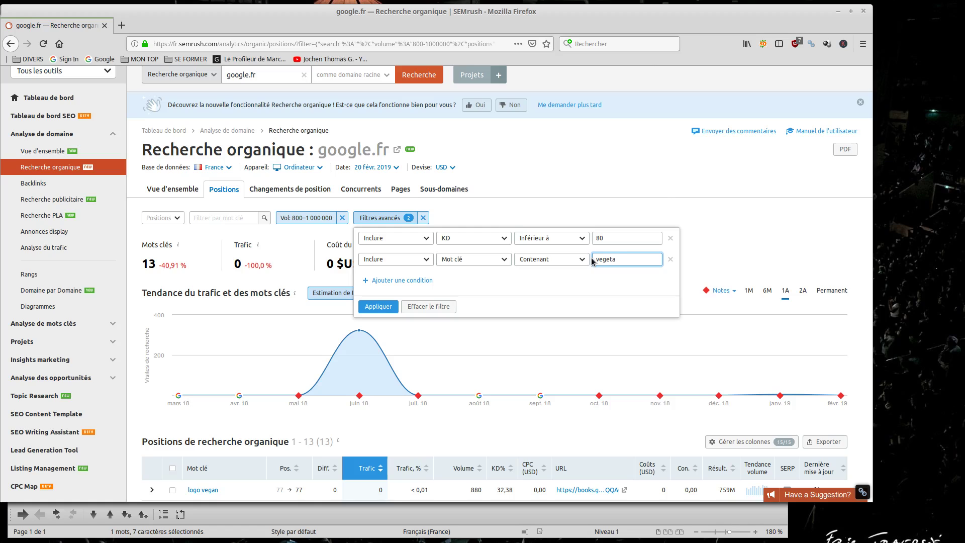
text(vegetarien)
click(377, 306)
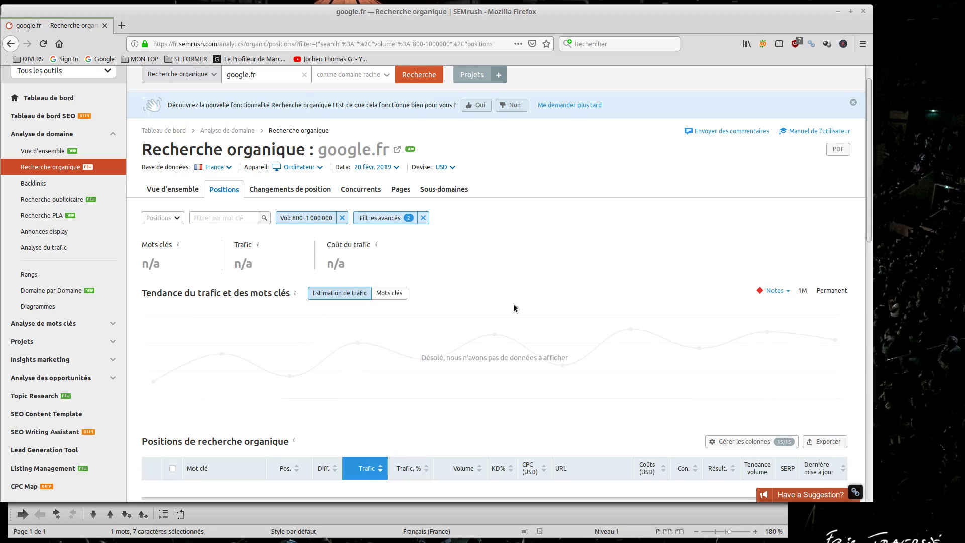
Change the keyword condition in the advanced filters to contain "recette" and apply it.
scroll(425, 327, down, 4)
scroll(490, 275, up, 3)
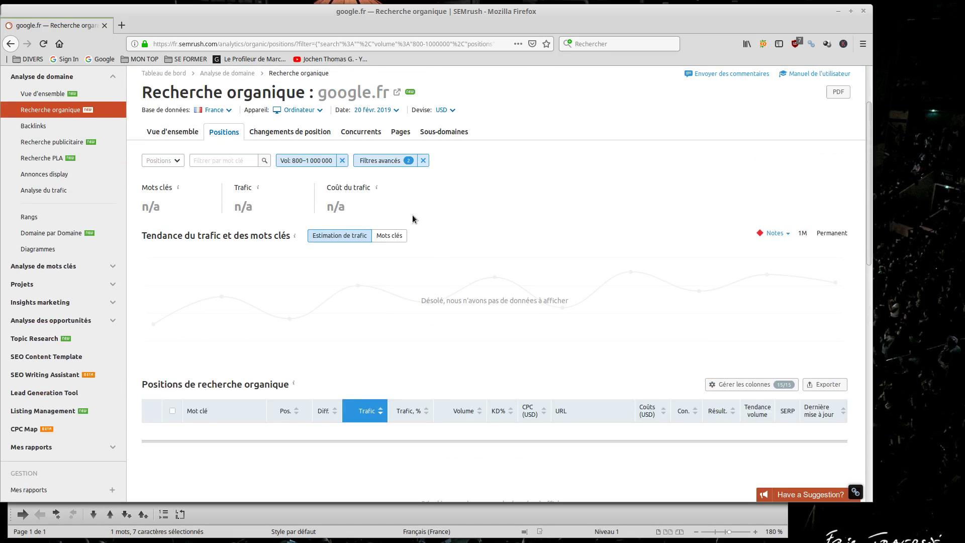
click(395, 162)
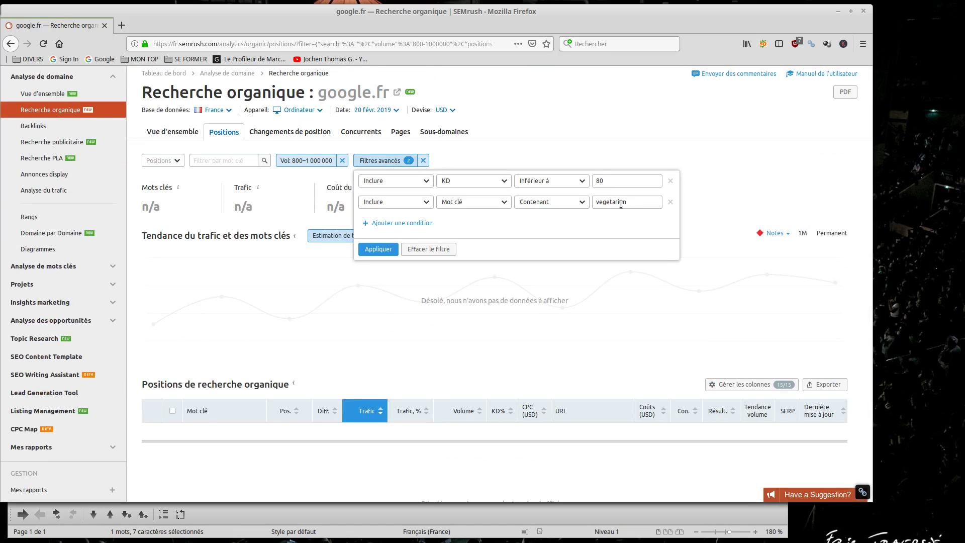
drag(631, 207, 609, 206)
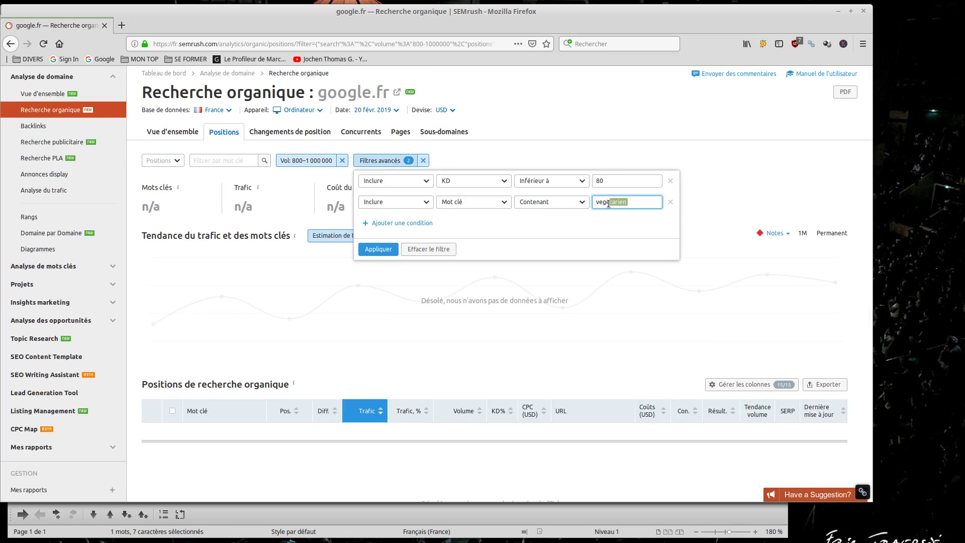
key(BackSpace)
drag(627, 204, 593, 205)
click(627, 203)
click(381, 250)
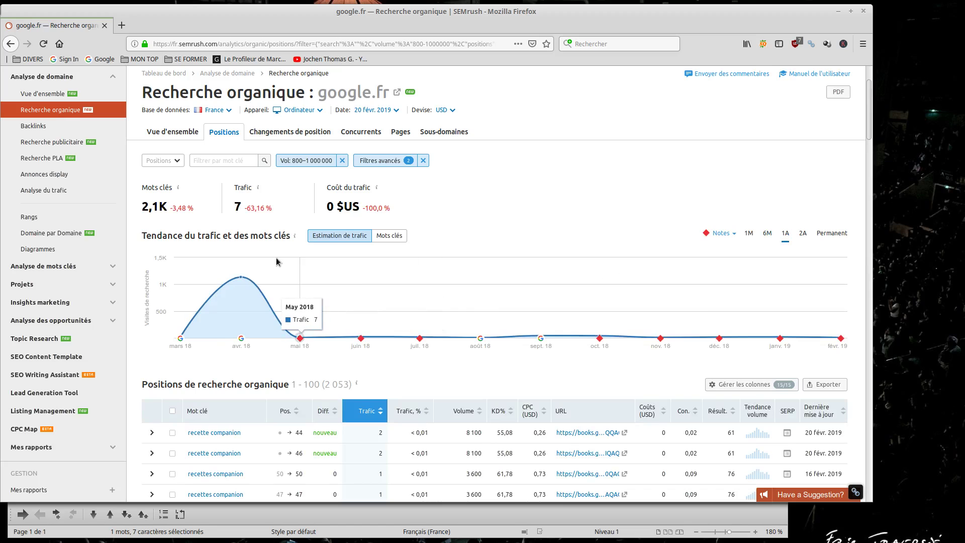
Review the recette keywords in the organic positions table and check their total number.
scroll(497, 201, down, 5)
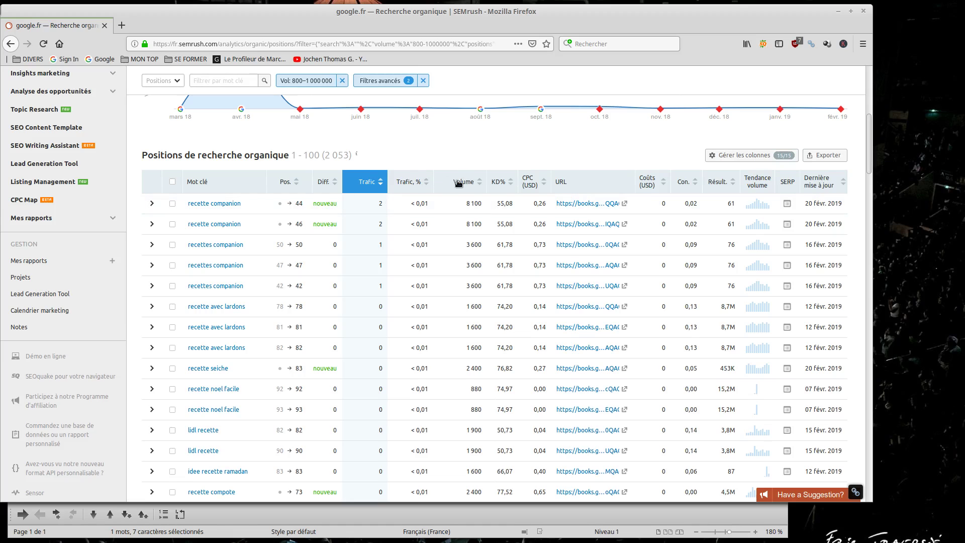
scroll(274, 198, down, 1)
scroll(301, 206, up, 3)
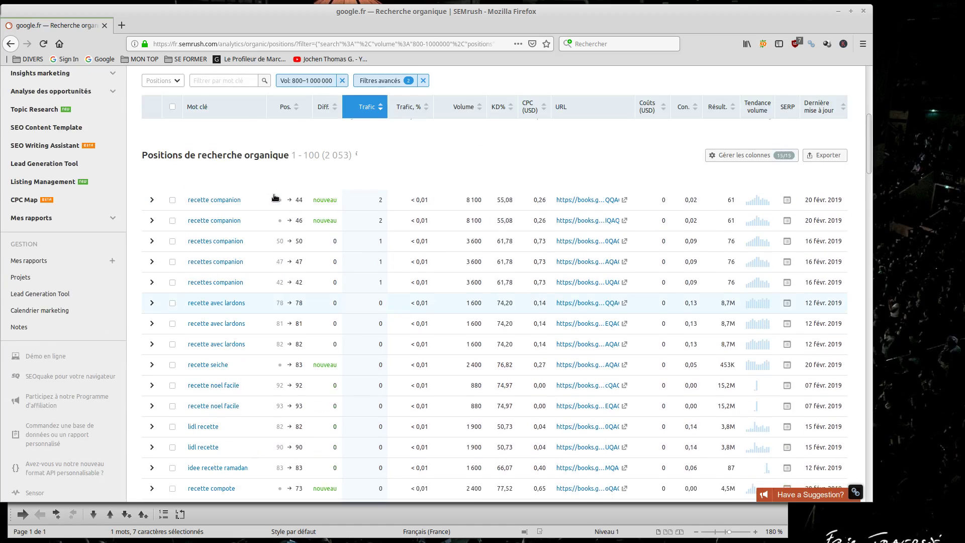
drag(324, 269, 345, 267)
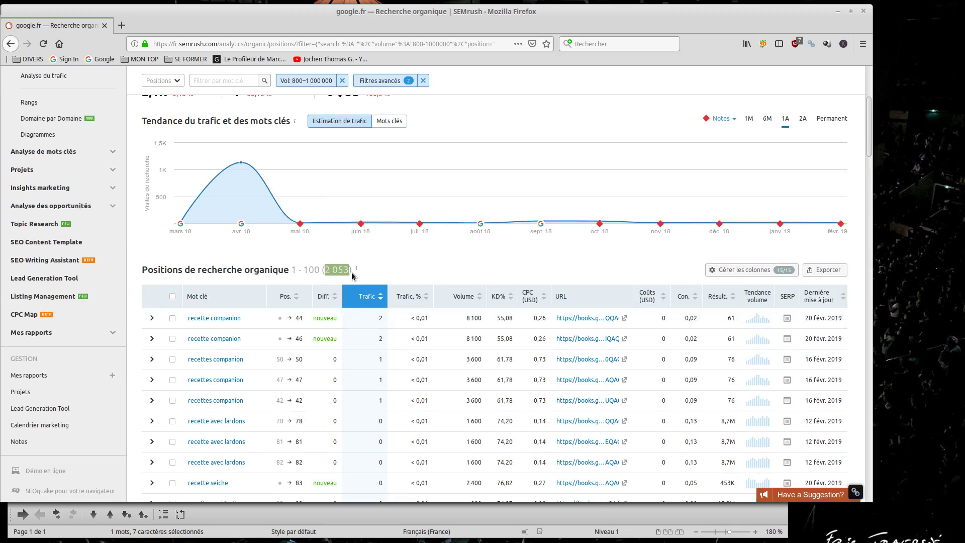
click(349, 268)
drag(349, 271, 326, 269)
scroll(344, 307, down, 5)
scroll(341, 372, down, 10)
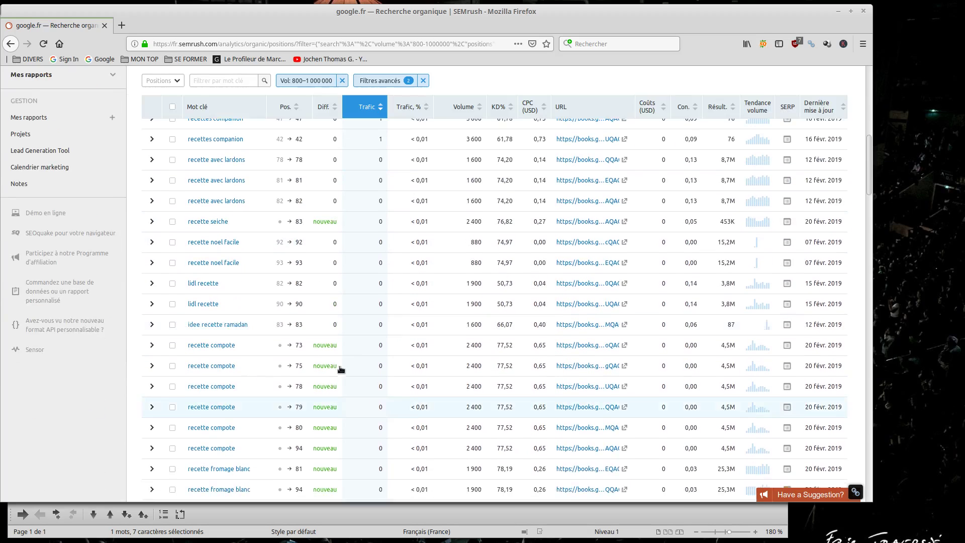
scroll(341, 358, up, 10)
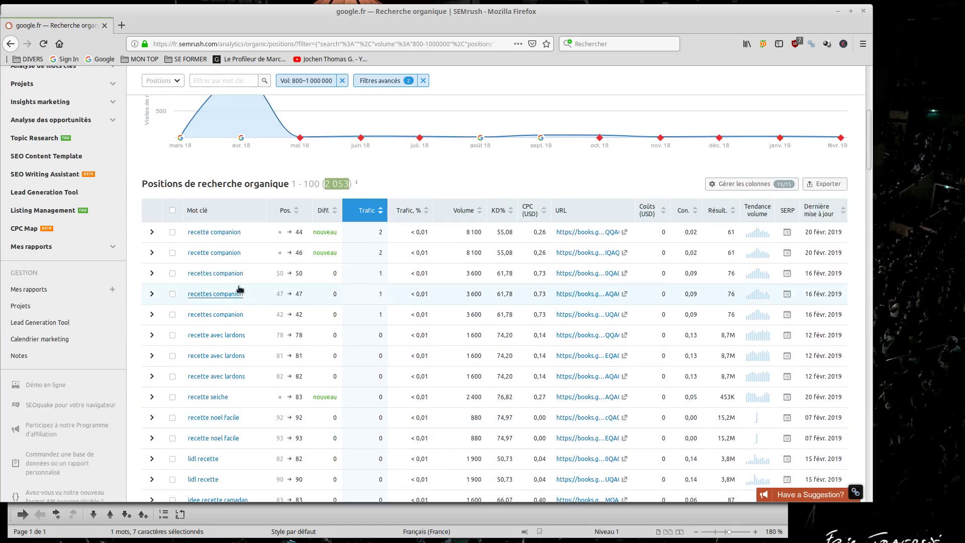
scroll(246, 371, down, 4)
scroll(367, 258, up, 6)
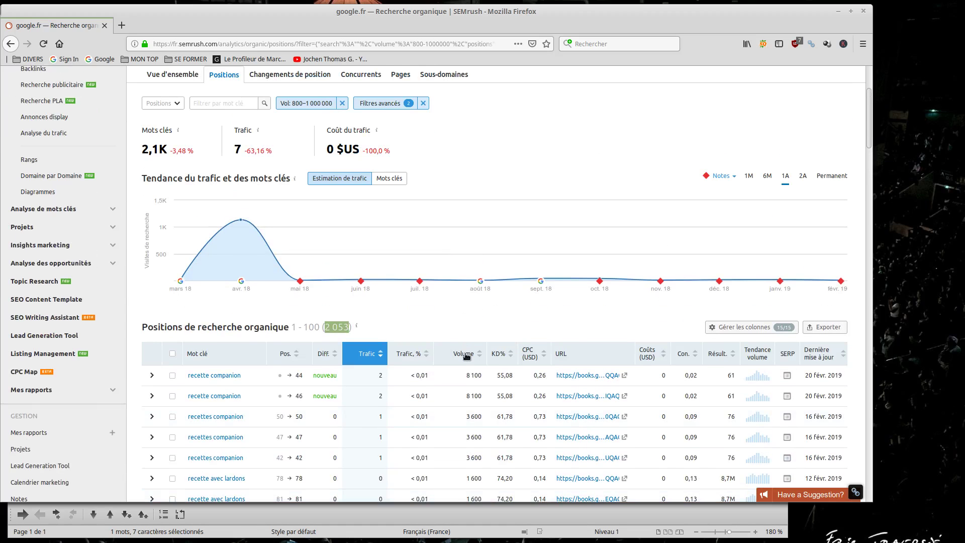
Sort the recette keywords by search volume in descending order.
click(466, 356)
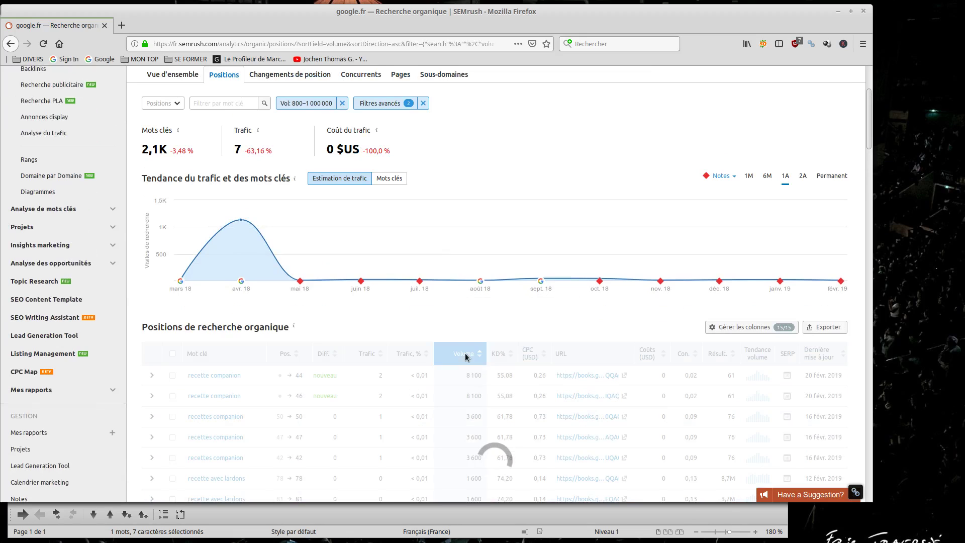
scroll(491, 281, down, 2)
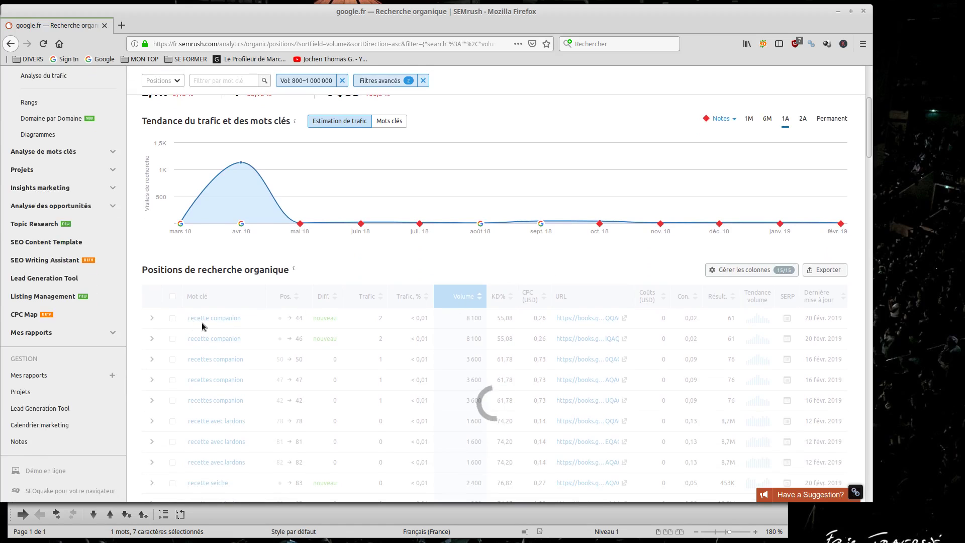
click(470, 299)
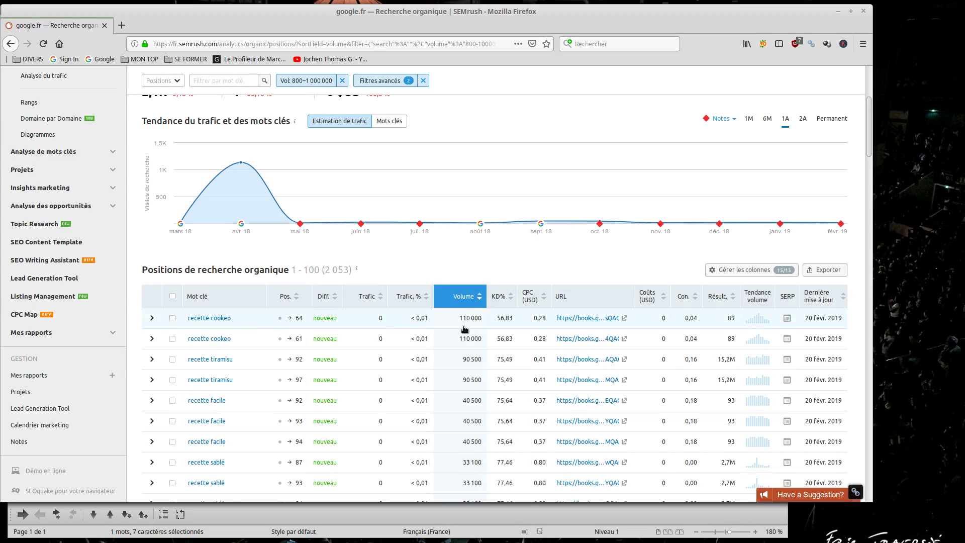
Examine the highest-volume recette keywords, comparing their volume, keyword difficulty, number of results and volume trend.
scroll(258, 314, down, 3)
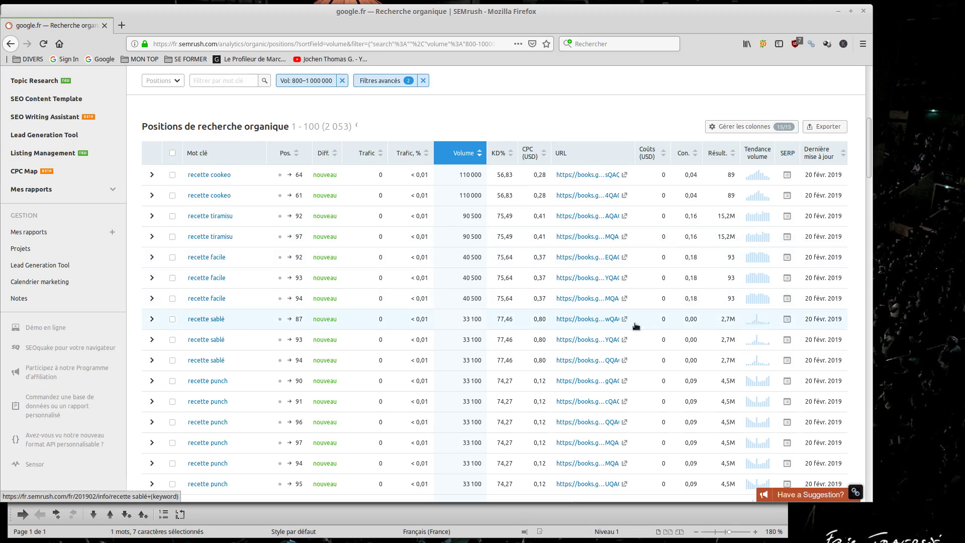
scroll(759, 323, down, 7)
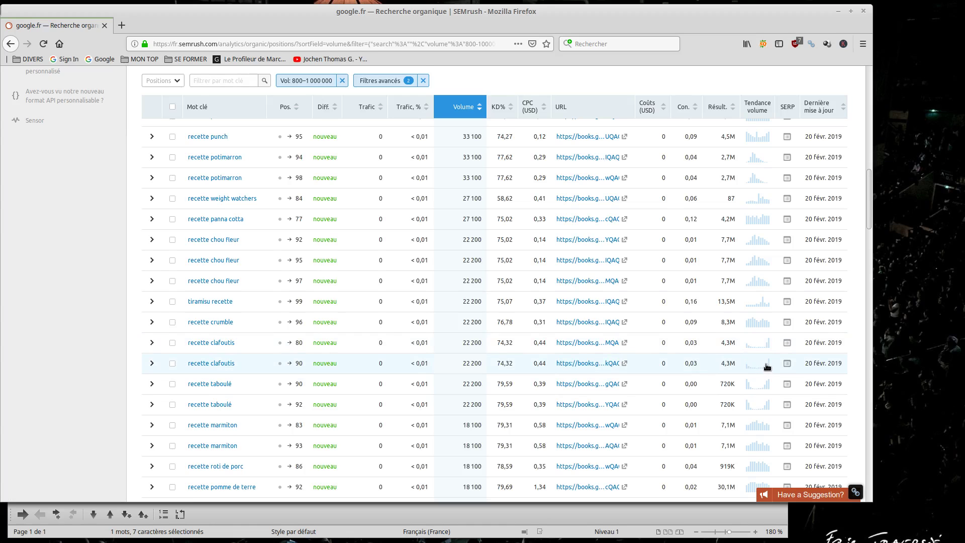
scroll(702, 349, up, 6)
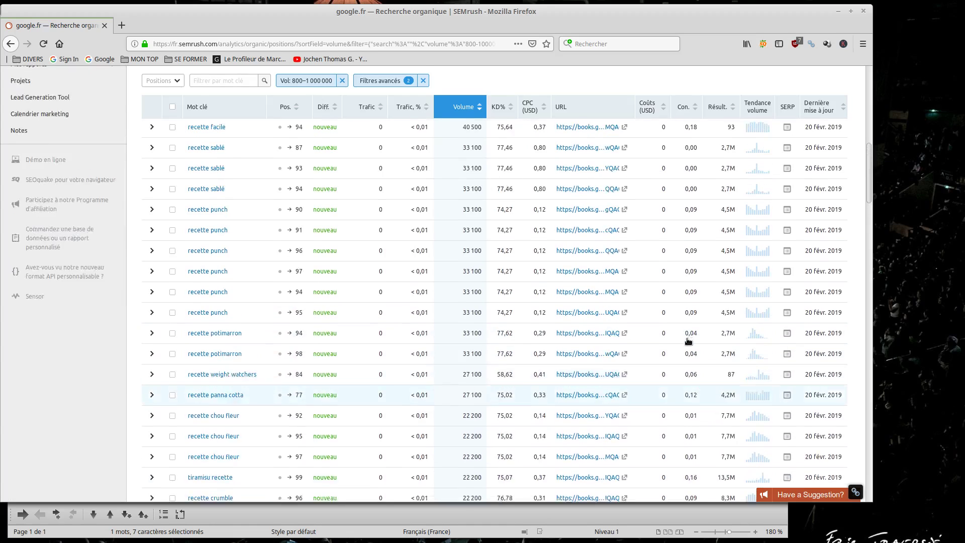
scroll(712, 342, down, 1)
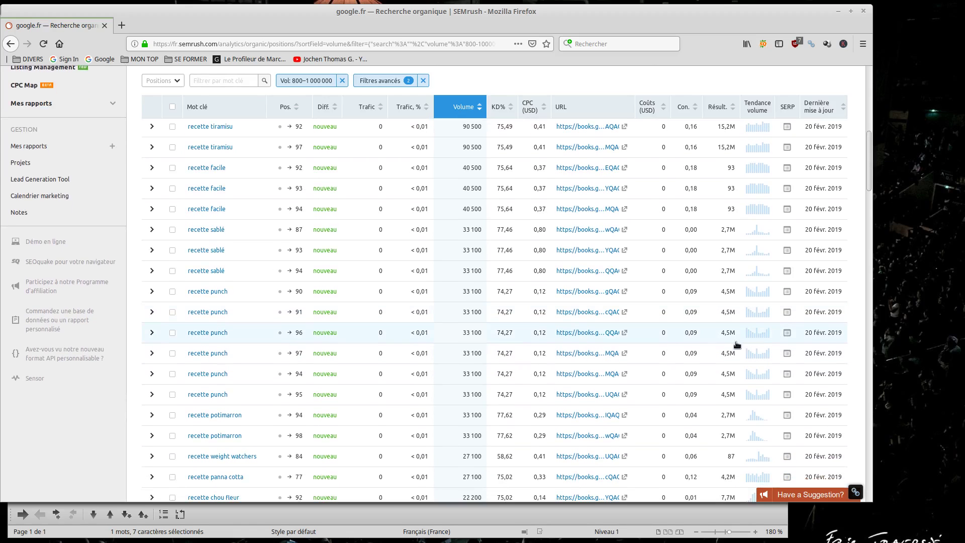
scroll(718, 304, up, 4)
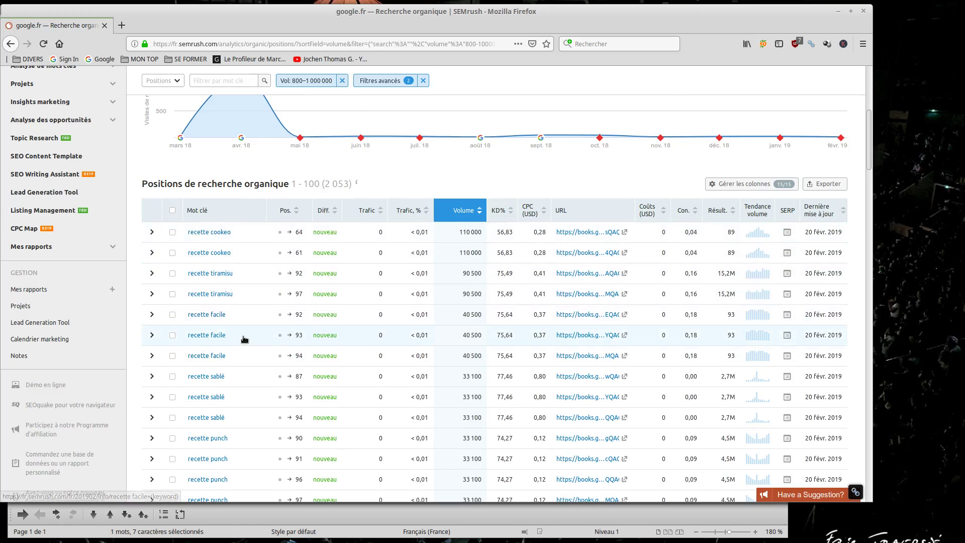
scroll(191, 261, down, 3)
scroll(216, 261, down, 4)
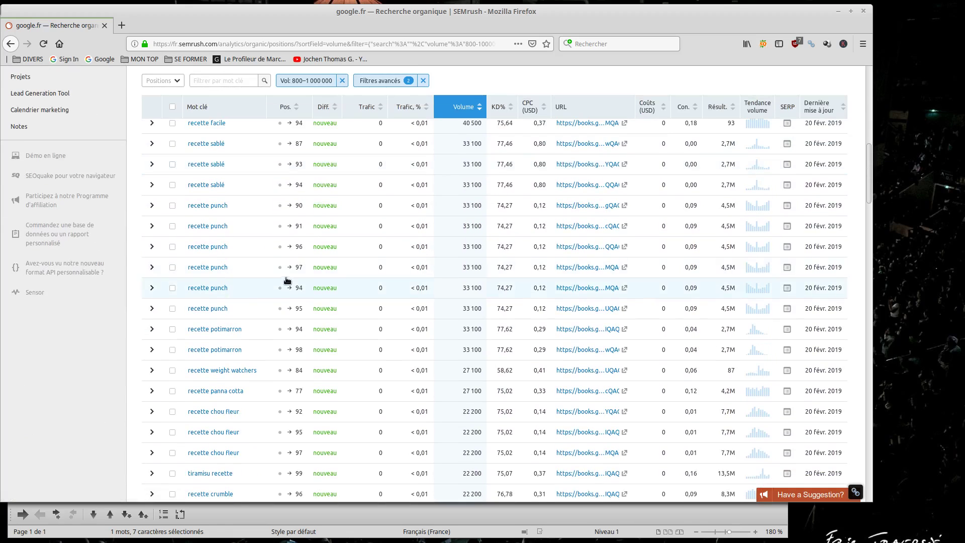
scroll(258, 313, down, 4)
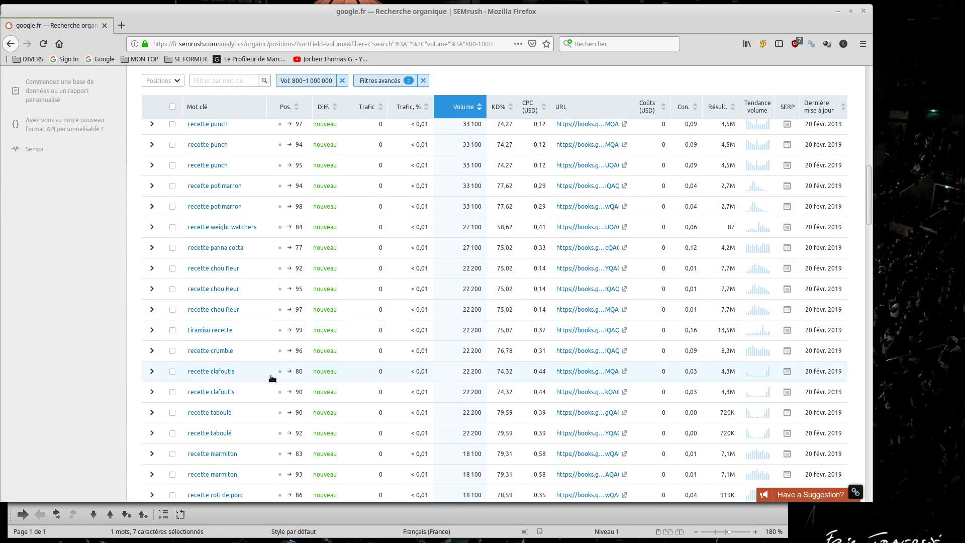
scroll(264, 380, down, 2)
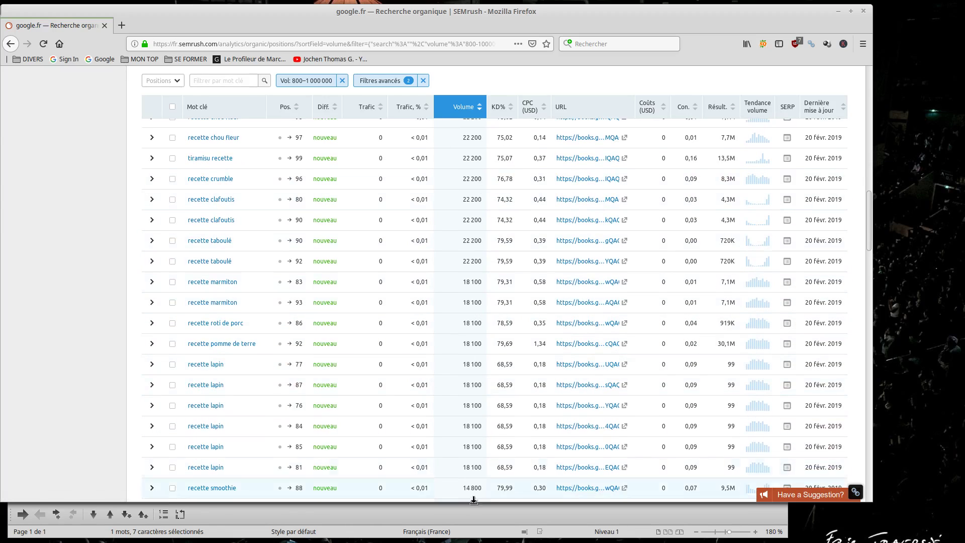
scroll(440, 272, up, 10)
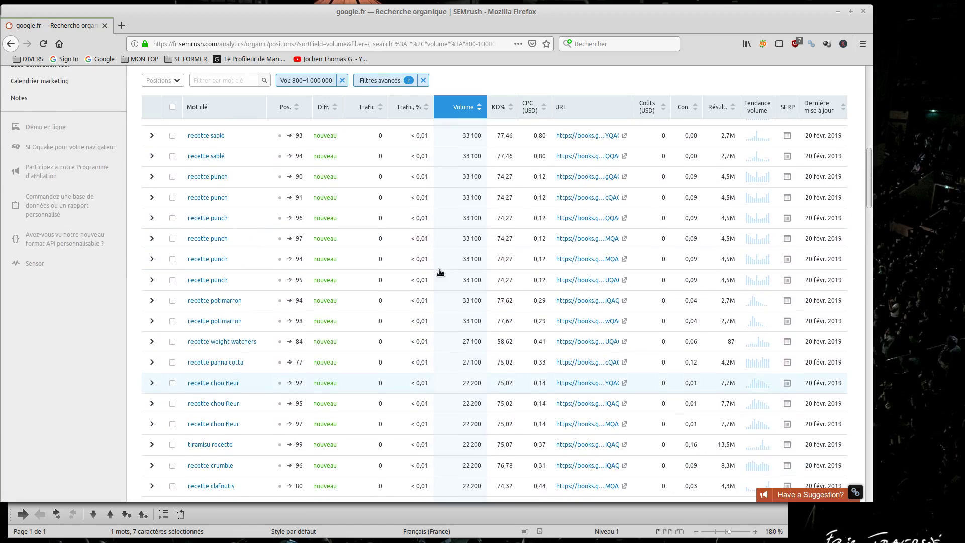
scroll(440, 273, up, 3)
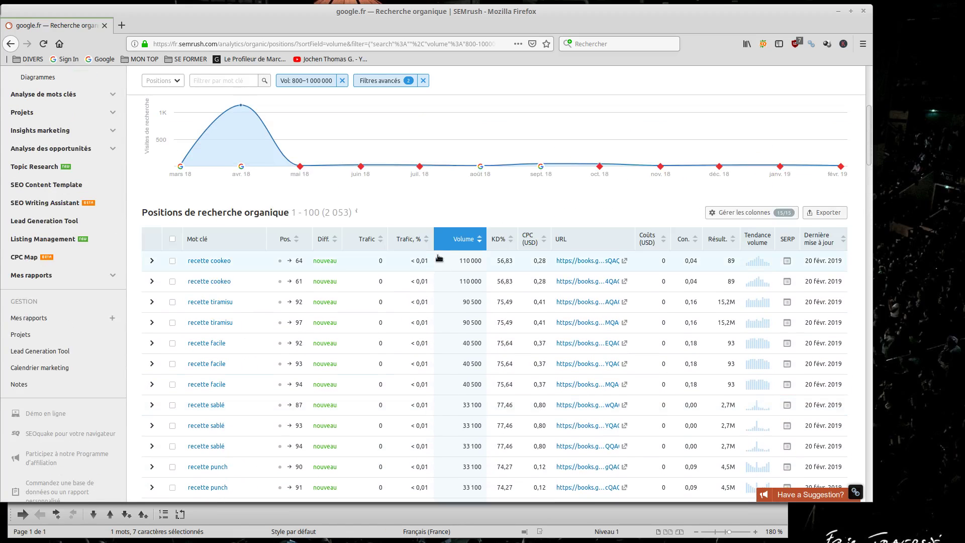
scroll(327, 308, down, 10)
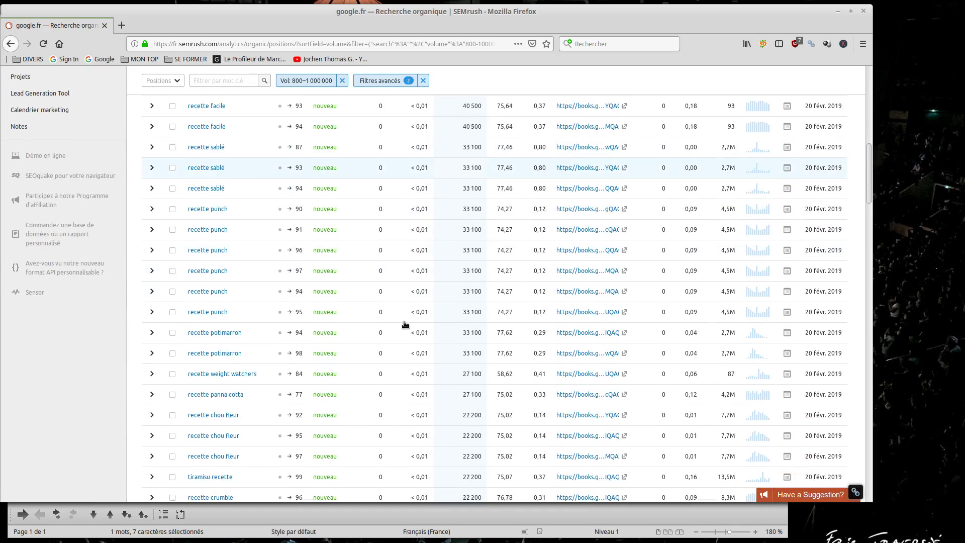
scroll(460, 367, up, 10)
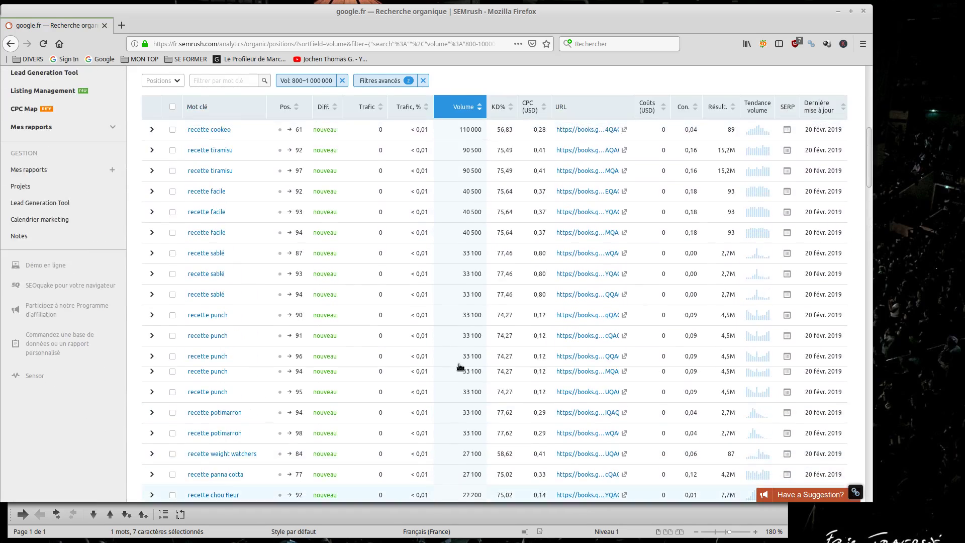
scroll(459, 366, up, 1)
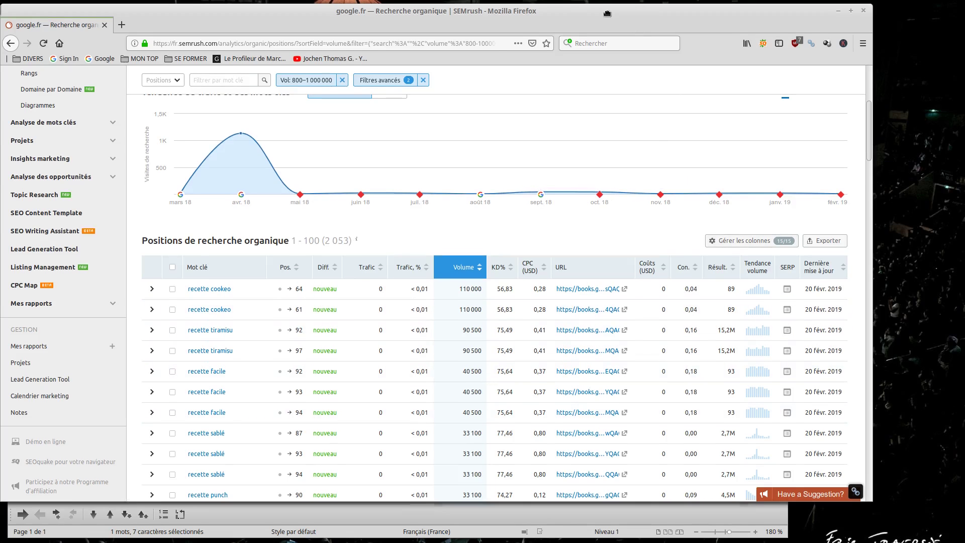
Export all of the filtered organic positions as a CSV file.
drag(632, 37, 582, 36)
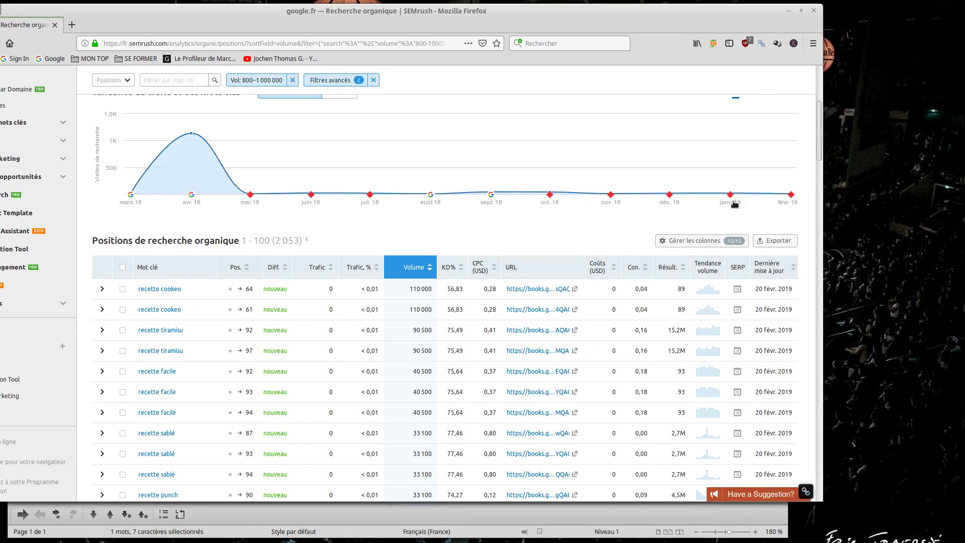
click(763, 241)
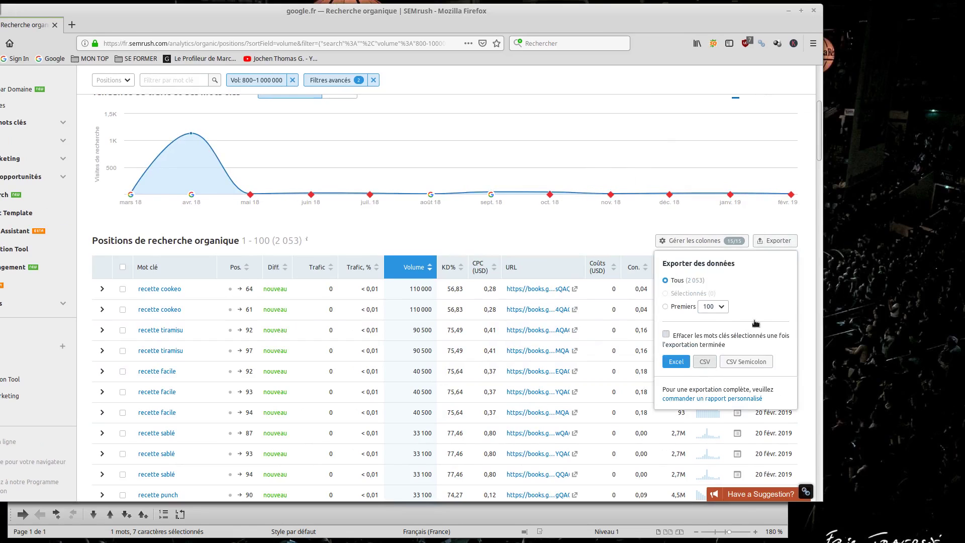
click(705, 362)
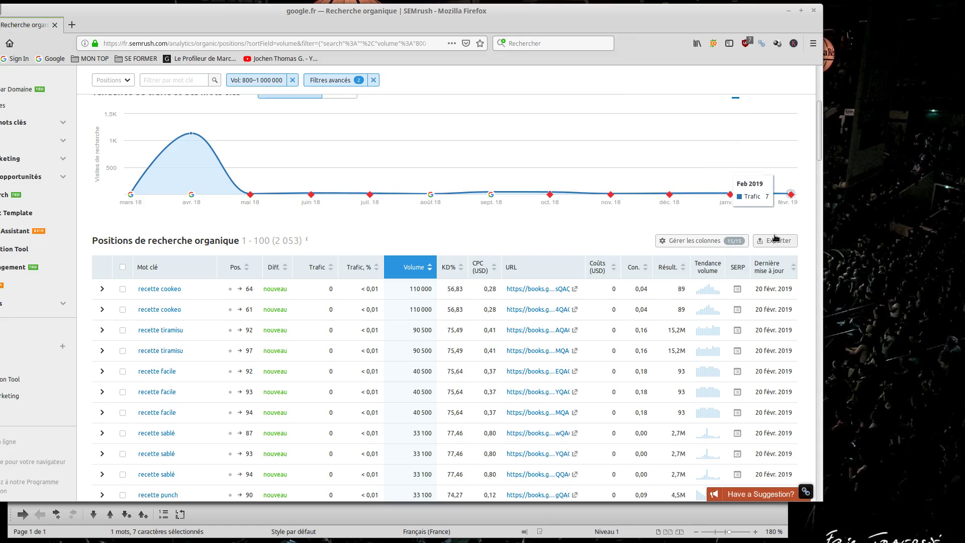
Open the downloaded google.fr organic positions CSV in LibreOffice Calc, accepting the text import with ISO-8859-1 encoding and tab, comma and semicolon separators.
click(681, 43)
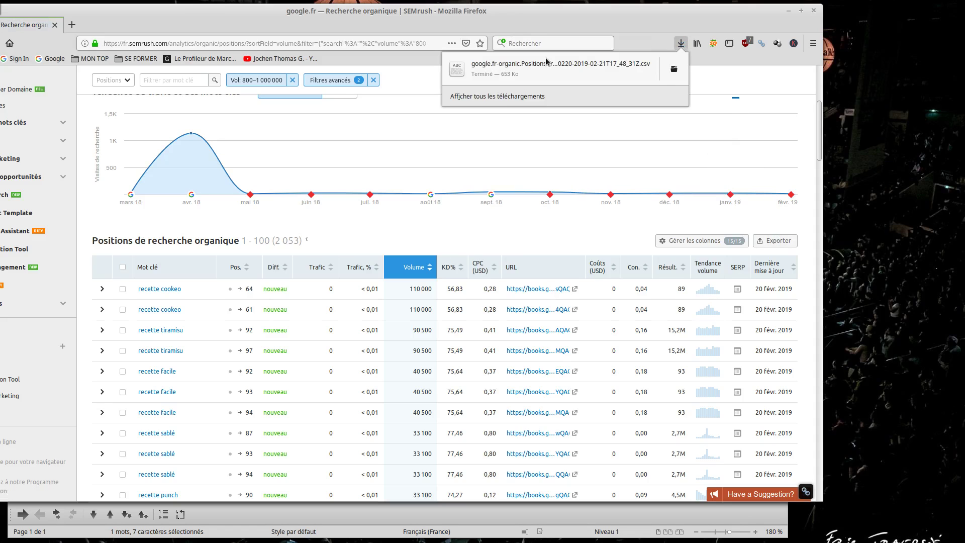
right_click(546, 62)
click(593, 66)
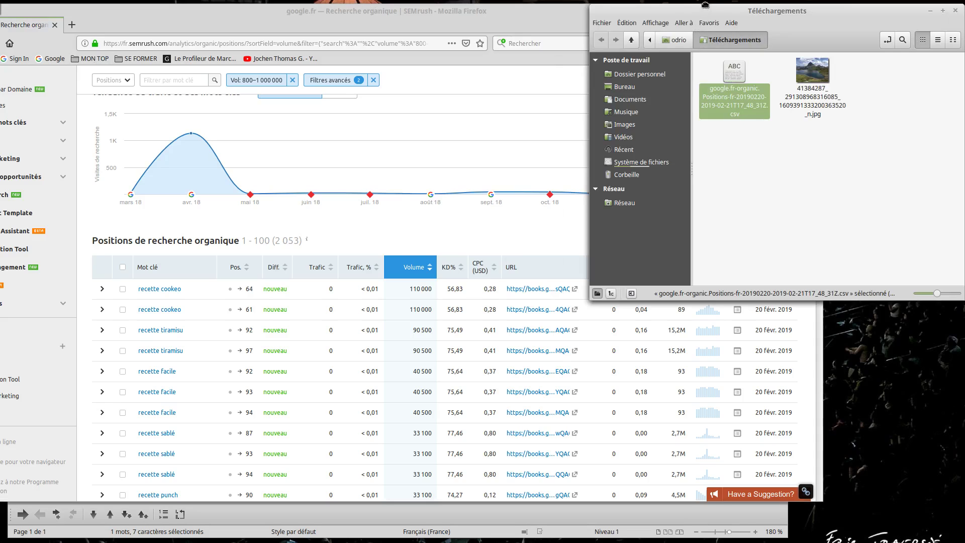
key(alt+F4)
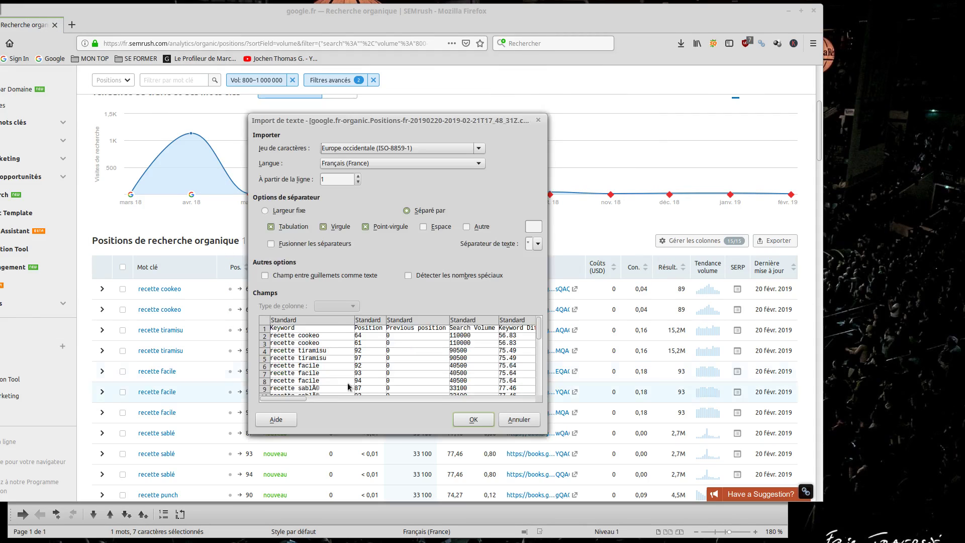
click(475, 420)
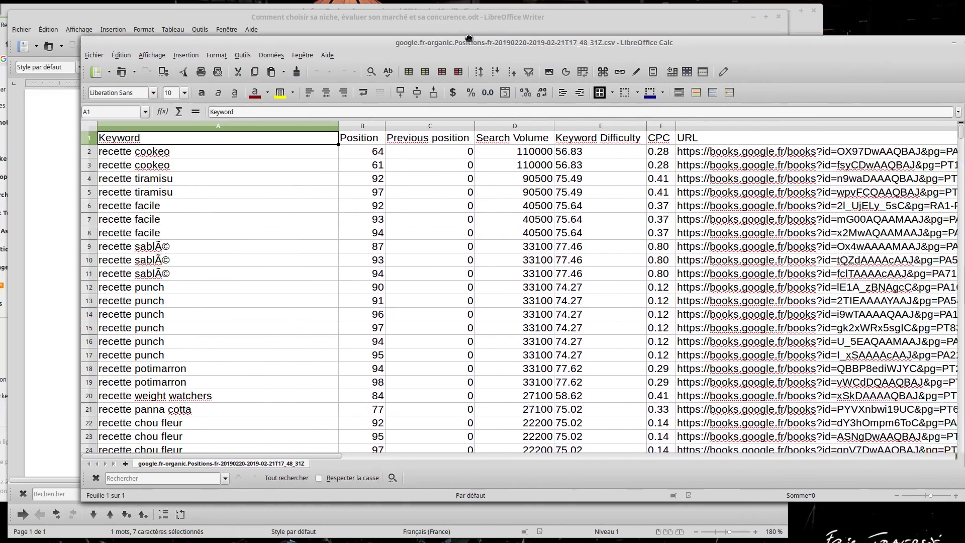
Move the spreadsheet window fully into view and select the recette tiramisu keyword in cell A4.
drag(469, 37, 415, 29)
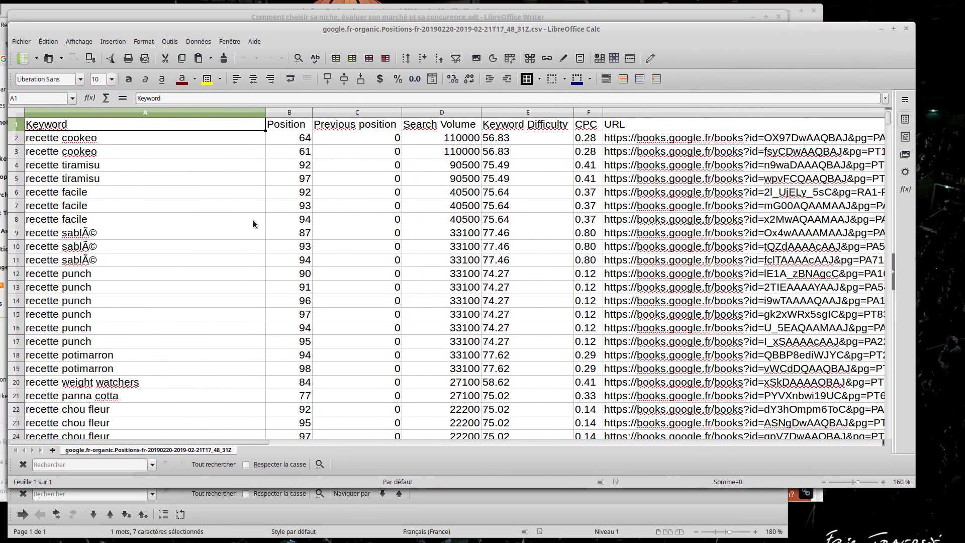
click(62, 154)
click(227, 165)
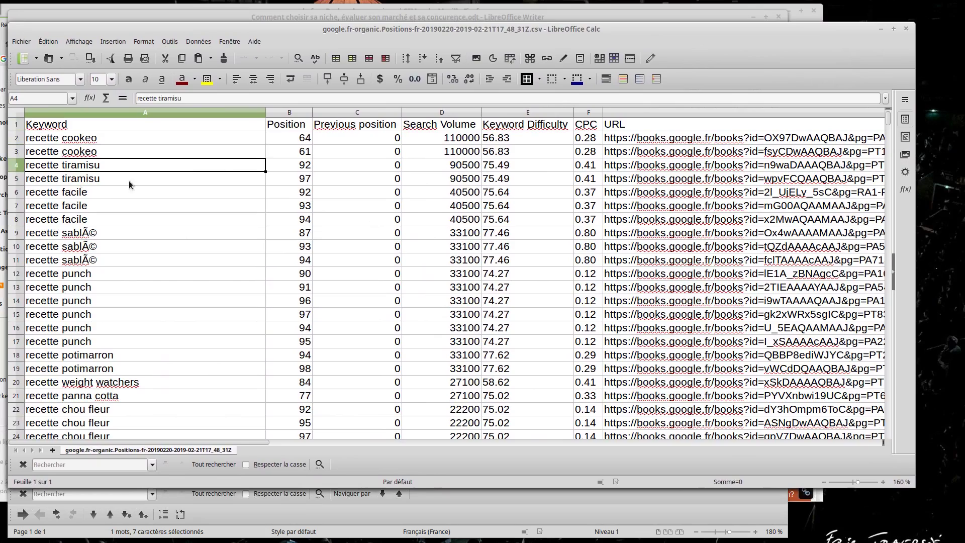
Delete rows 2 to 4, covering both recette cookeo rows and the first recette tiramisu row.
click(50, 182)
click(17, 140)
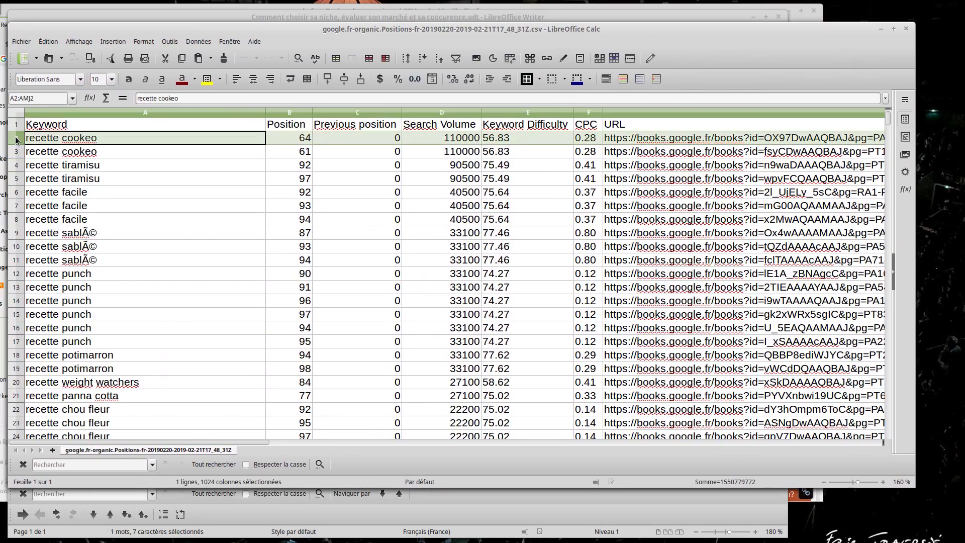
drag(16, 140, 16, 166)
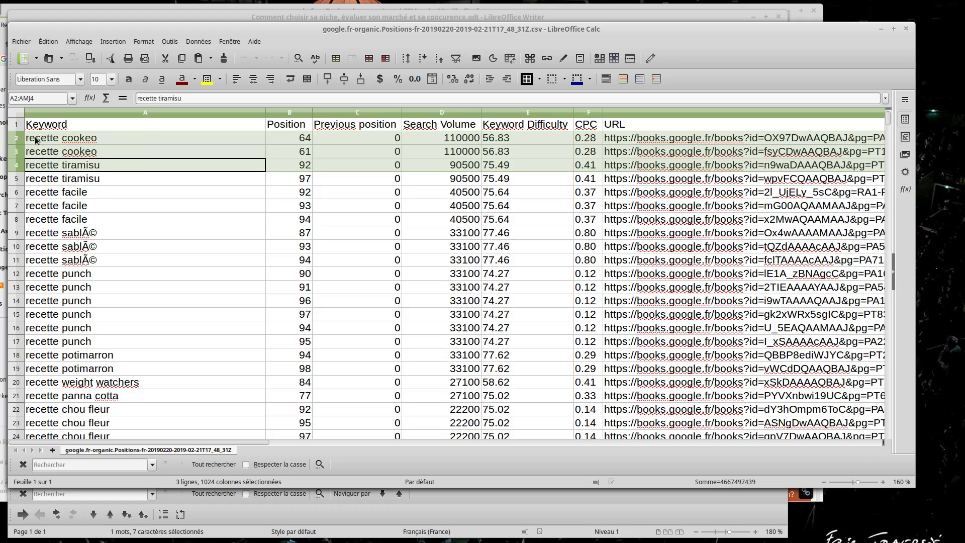
right_click(18, 150)
click(40, 206)
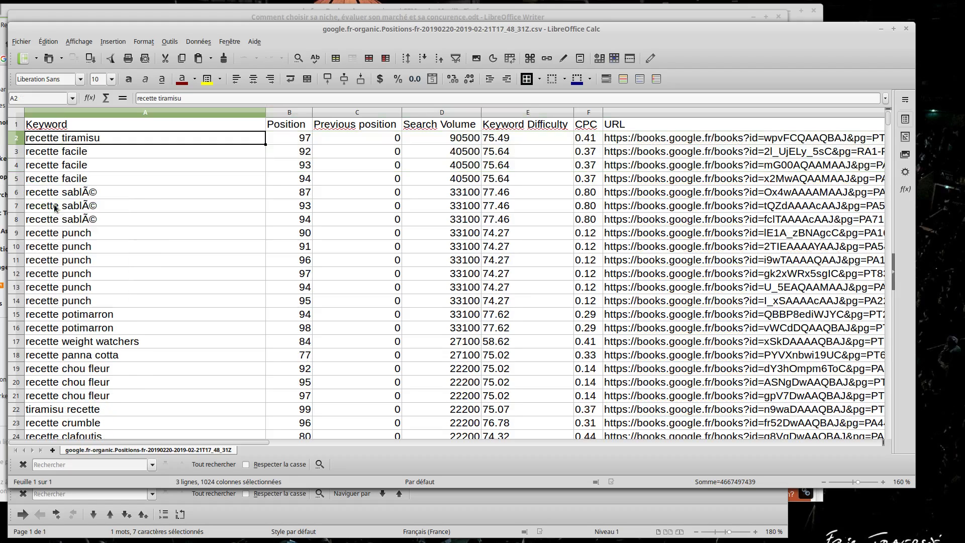
Delete the duplicate rows of recette facile, recette sablé, recette punch and recette potimarron, keeping one row per keyword.
drag(17, 166, 23, 203)
right_click(18, 187)
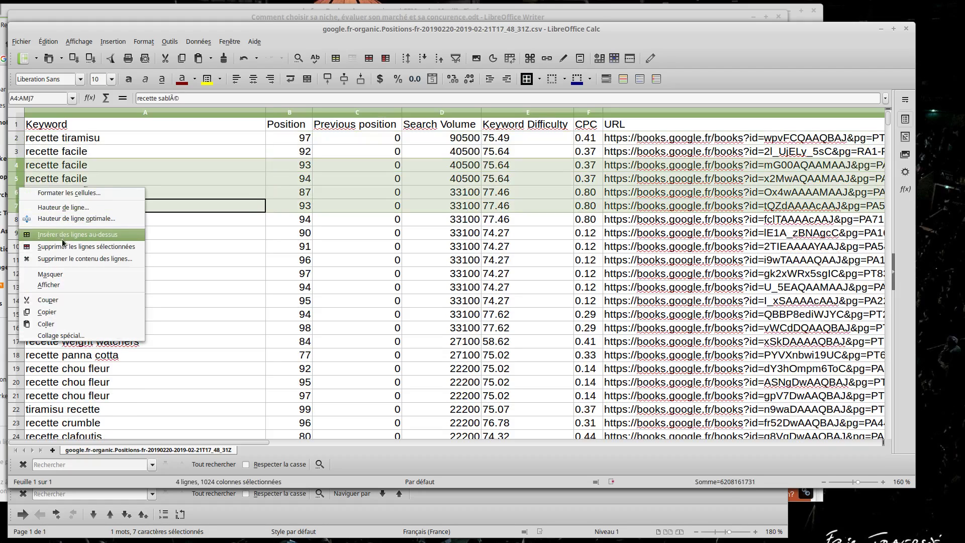
click(40, 240)
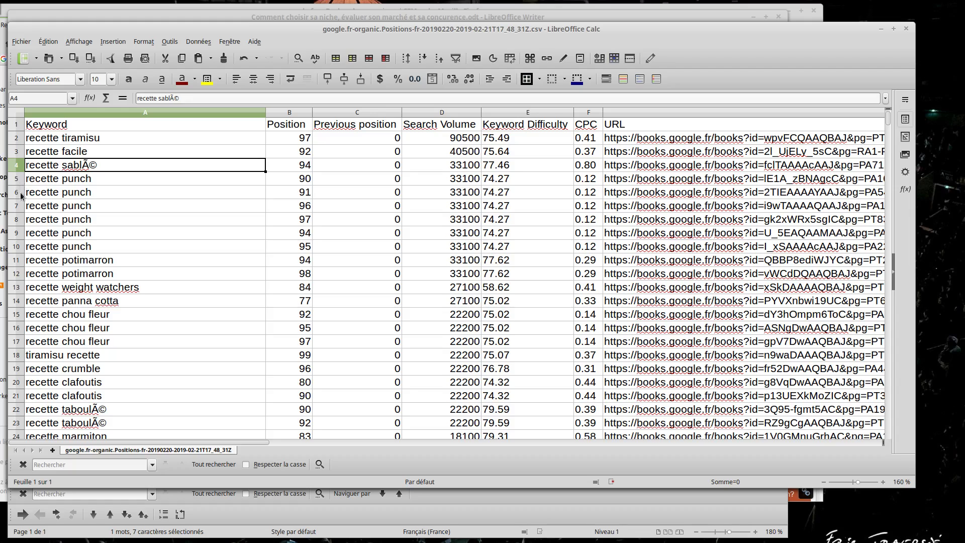
drag(20, 196, 24, 260)
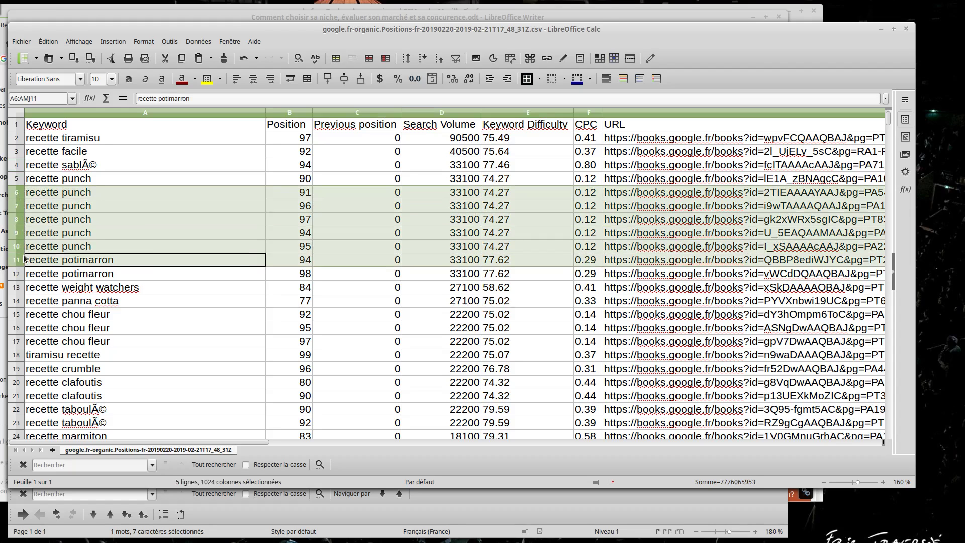
right_click(20, 248)
click(50, 300)
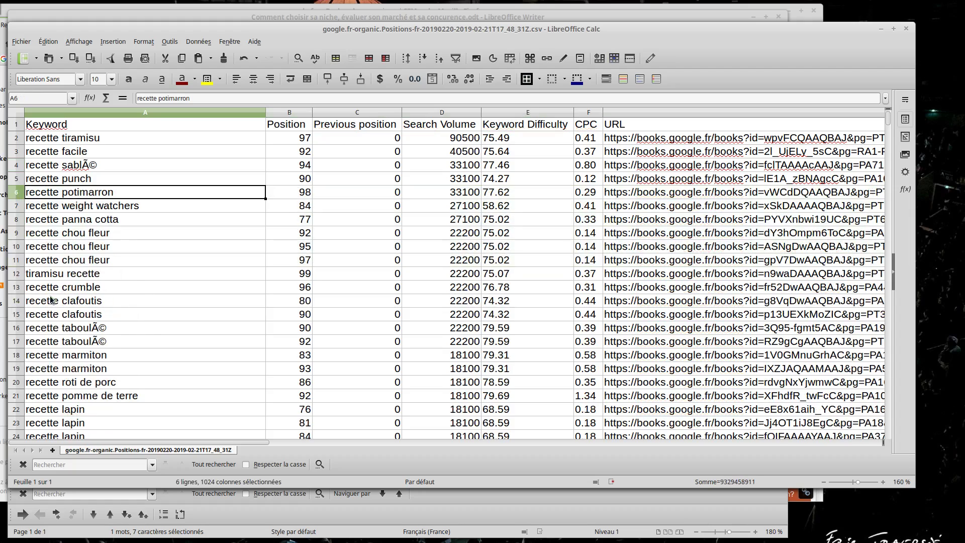
Delete the recette weight watchers row and the two duplicate recette chou fleur rows.
click(17, 205)
right_click(20, 208)
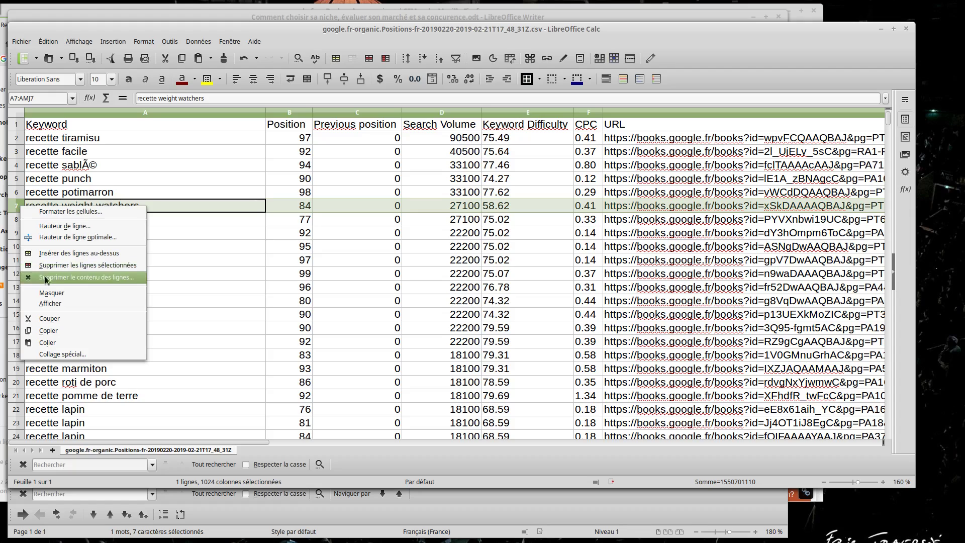
click(50, 264)
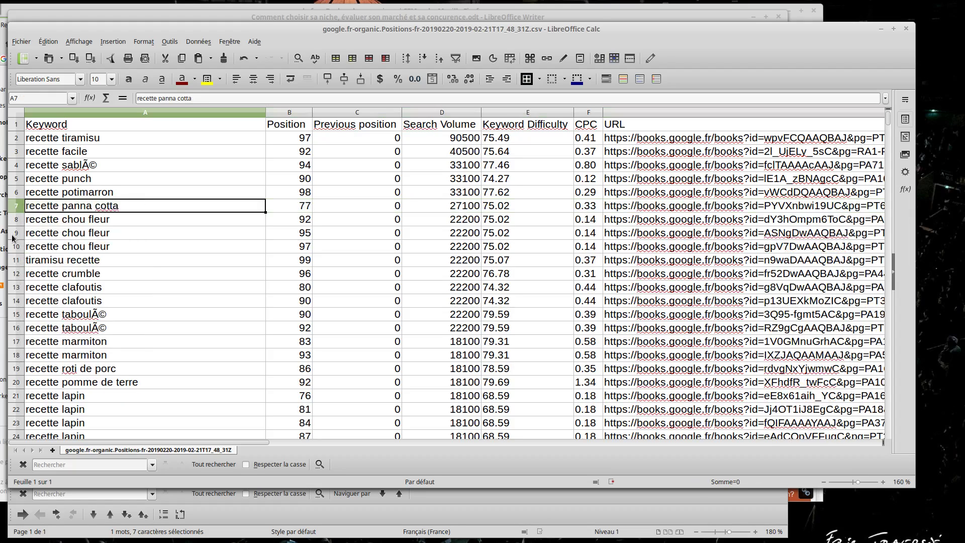
drag(14, 232, 15, 253)
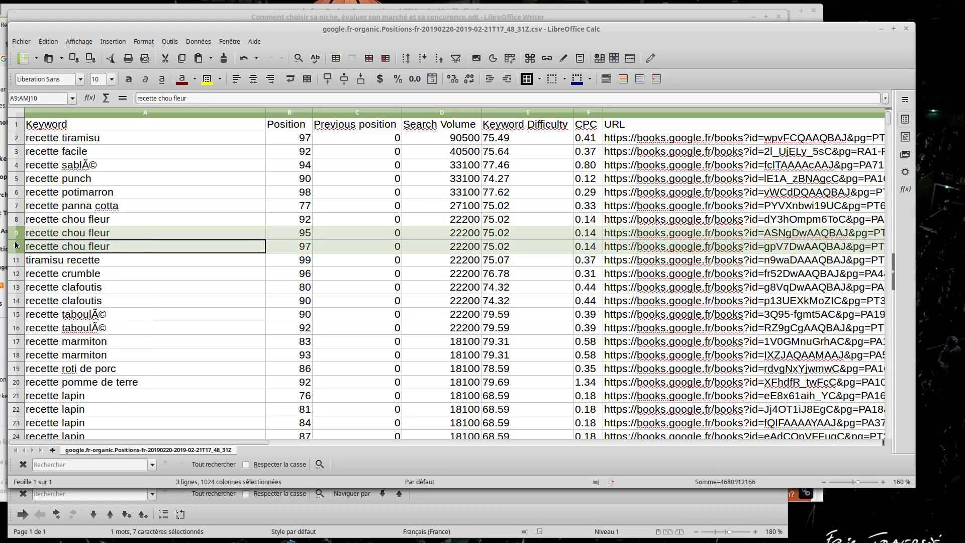
right_click(15, 246)
click(50, 300)
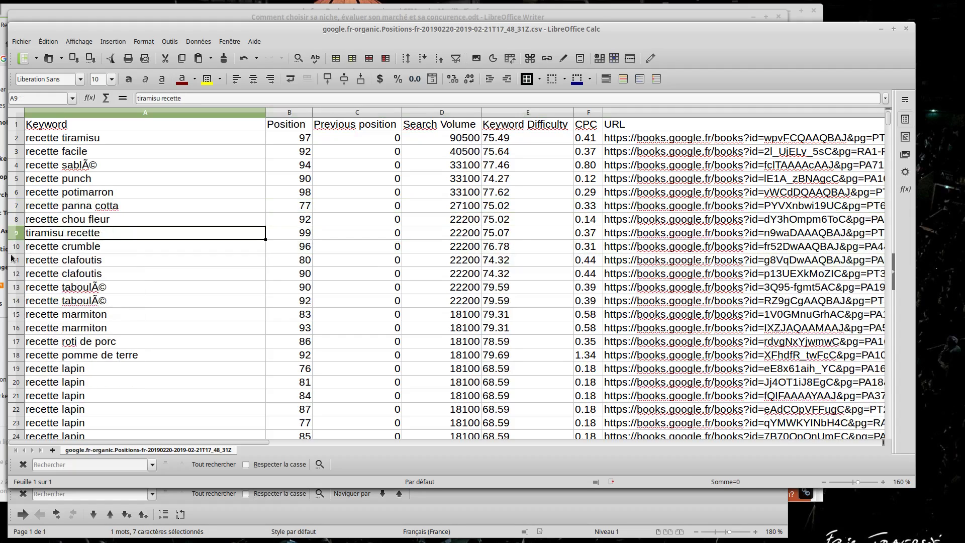
Delete the duplicate recette clafoutis and recette taboulé rows, and both recette marmiton rows.
drag(19, 277, 22, 290)
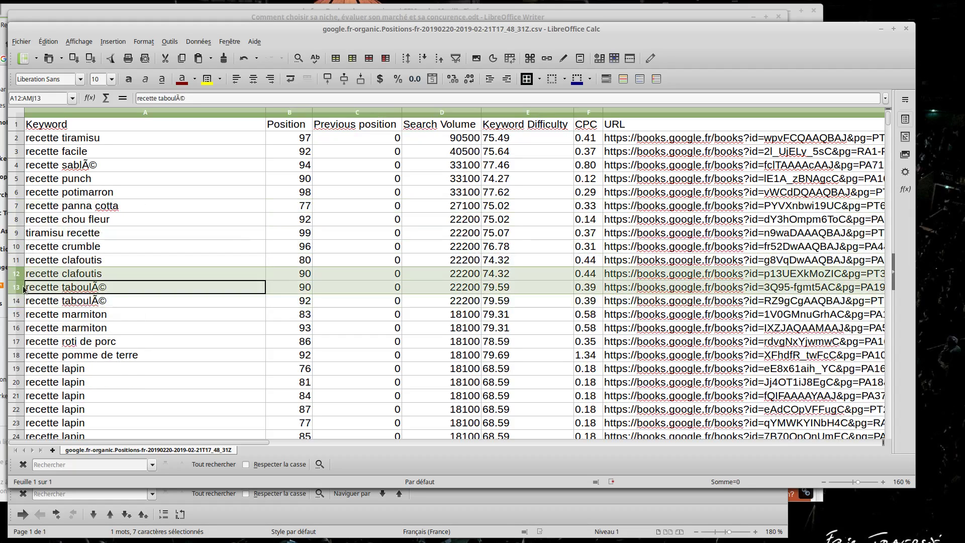
right_click(21, 278)
click(73, 335)
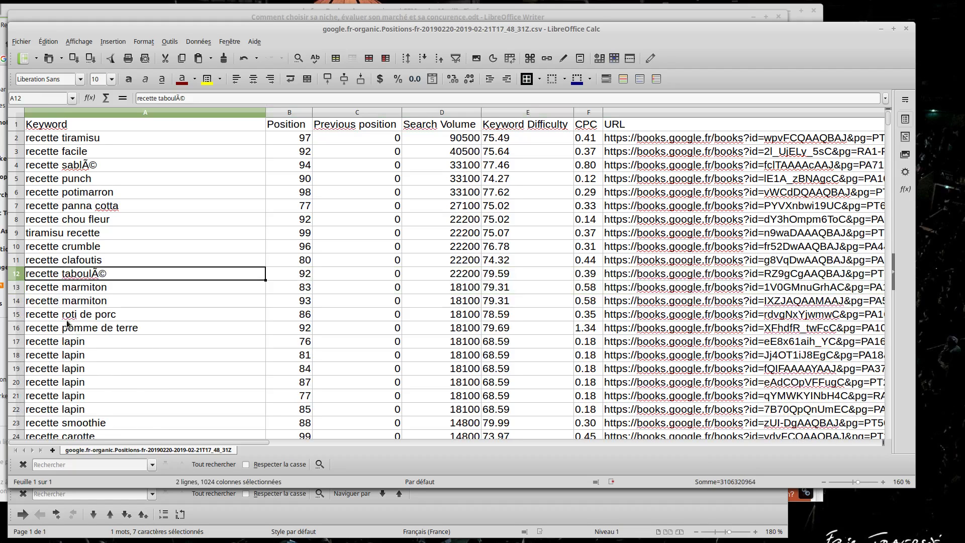
drag(16, 293, 19, 304)
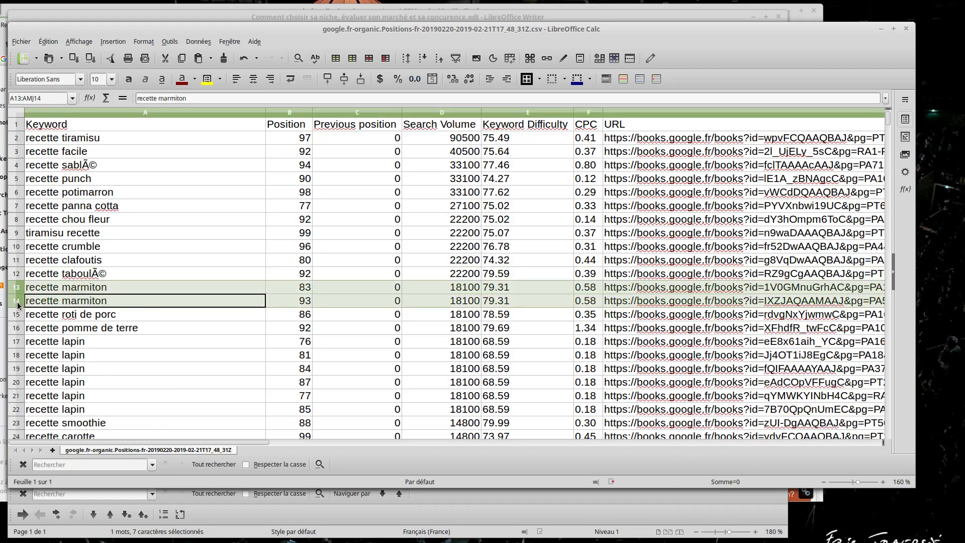
right_click(18, 288)
click(50, 347)
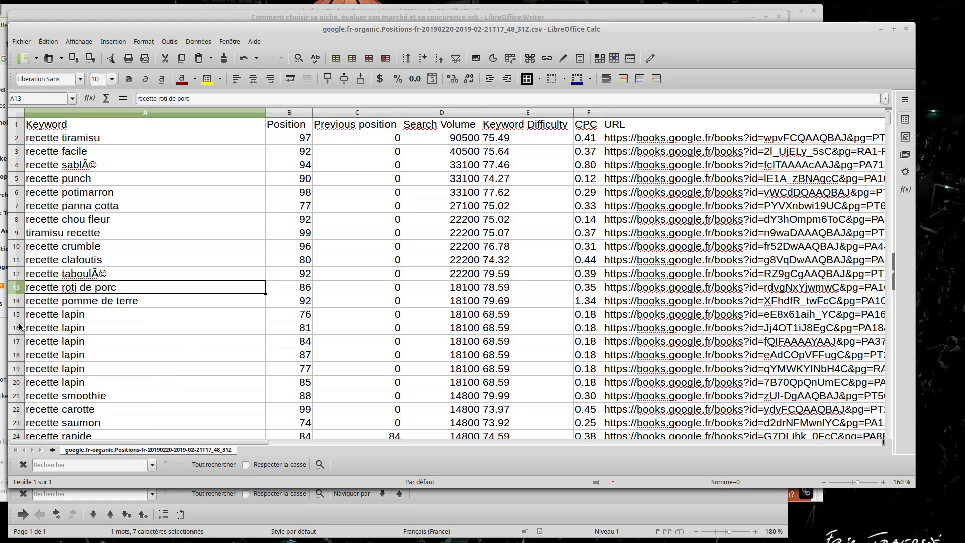
Delete the duplicate recette lapin rows 16 to 20, keeping only the first one.
drag(17, 328, 25, 386)
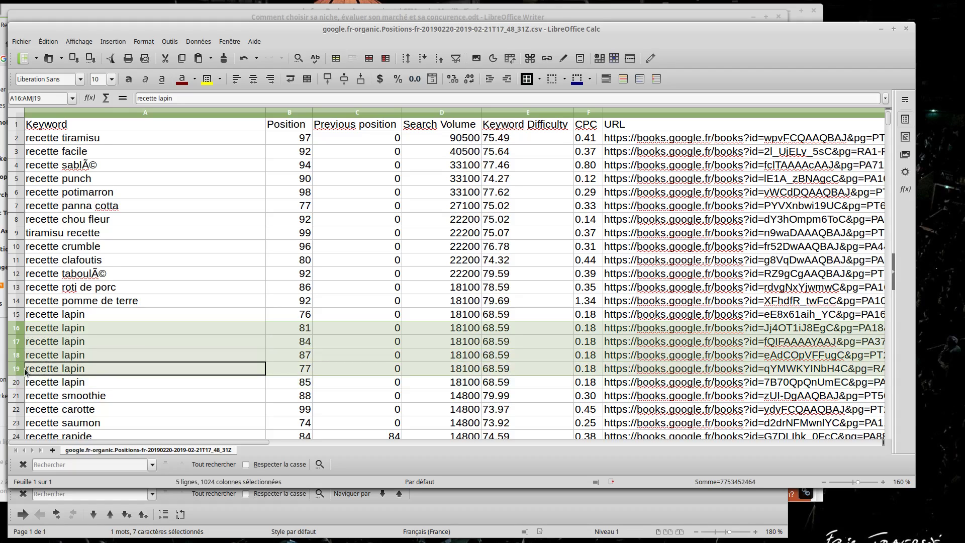
right_click(19, 353)
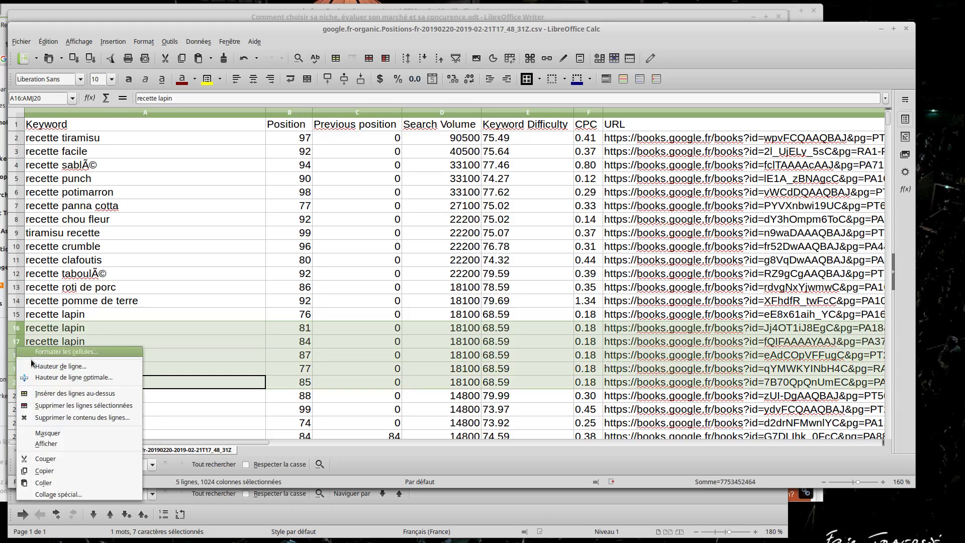
click(51, 408)
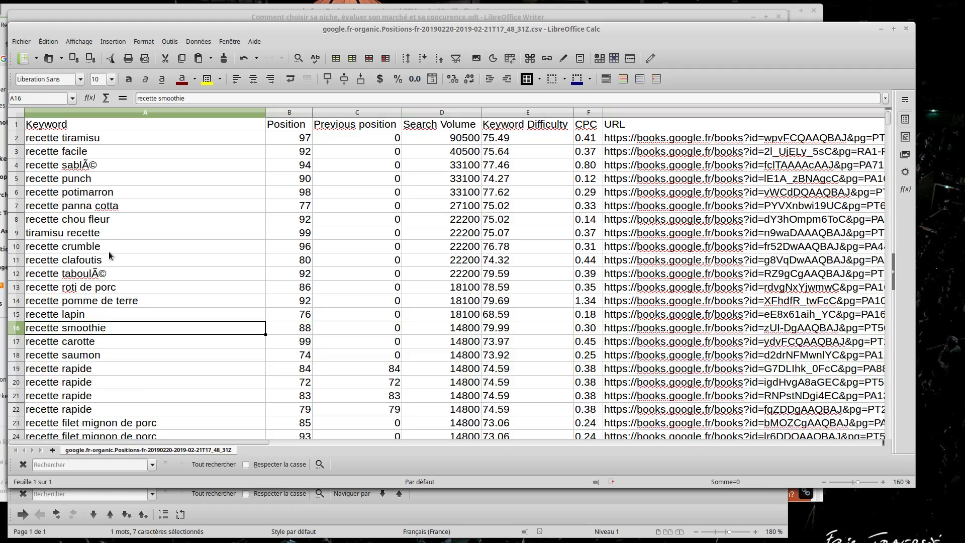
Copy rows 2 to 12, from recette tiramisu to recette taboulé, and add a new sheet to the workbook.
click(65, 260)
drag(18, 144, 33, 271)
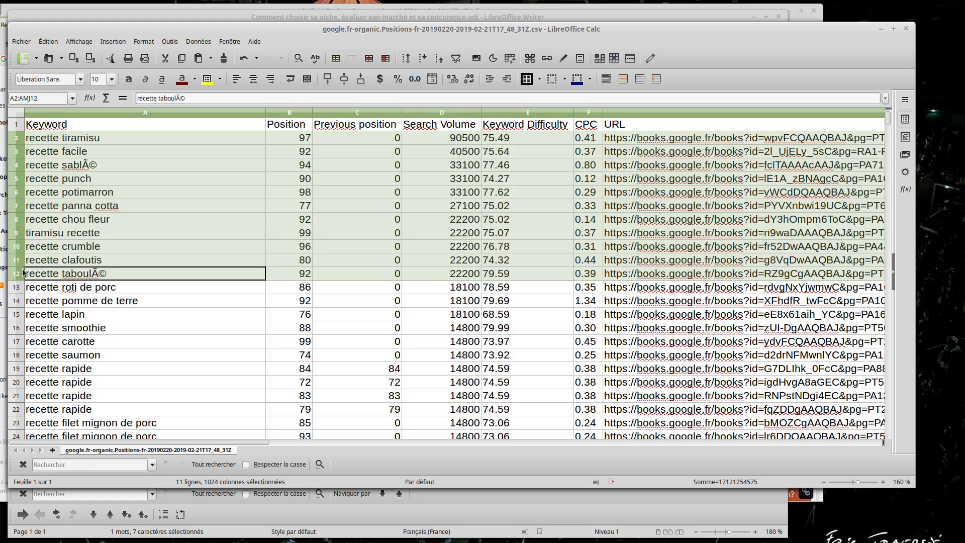
right_click(18, 191)
click(83, 315)
click(53, 450)
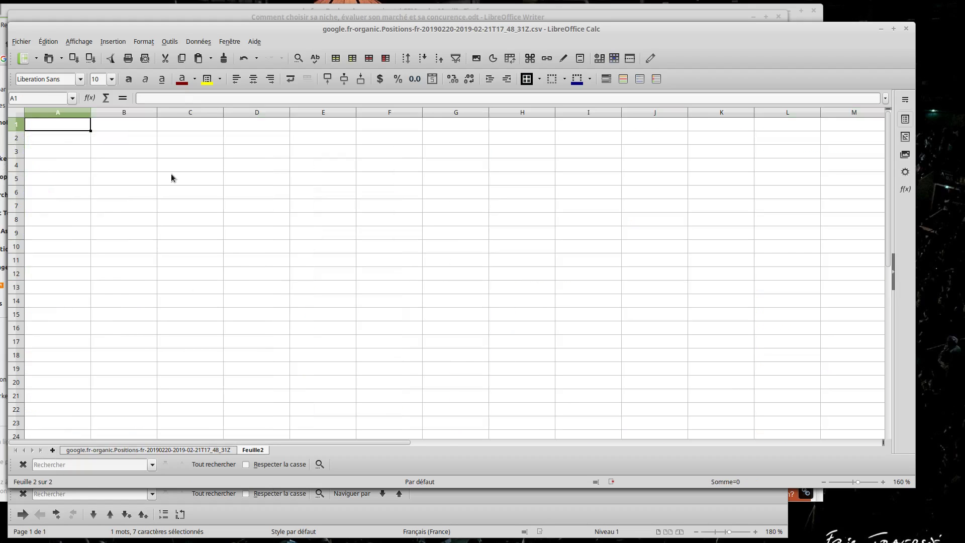
Paste the copied keyword rows into the new sheet from cell A4 and widen column A to fit the keywords.
click(50, 164)
right_click(51, 165)
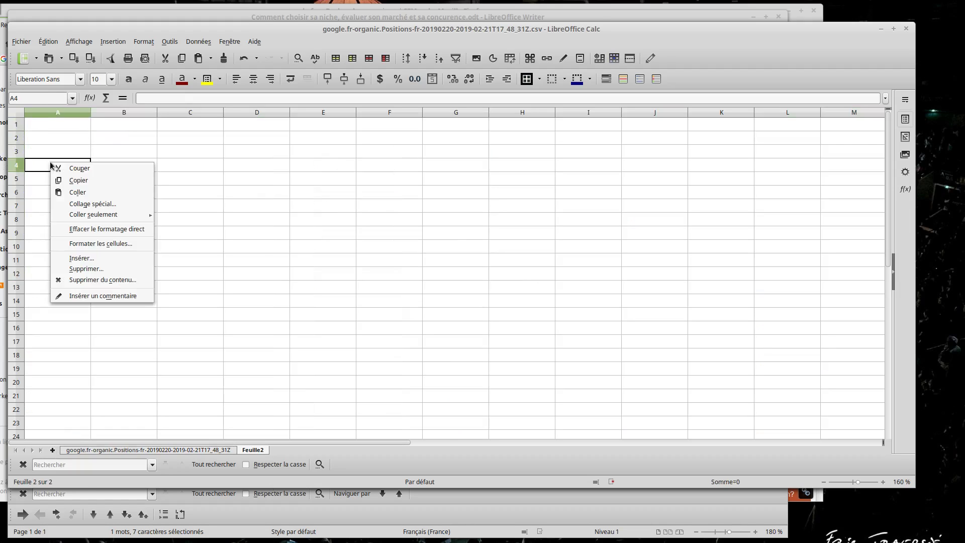
click(77, 192)
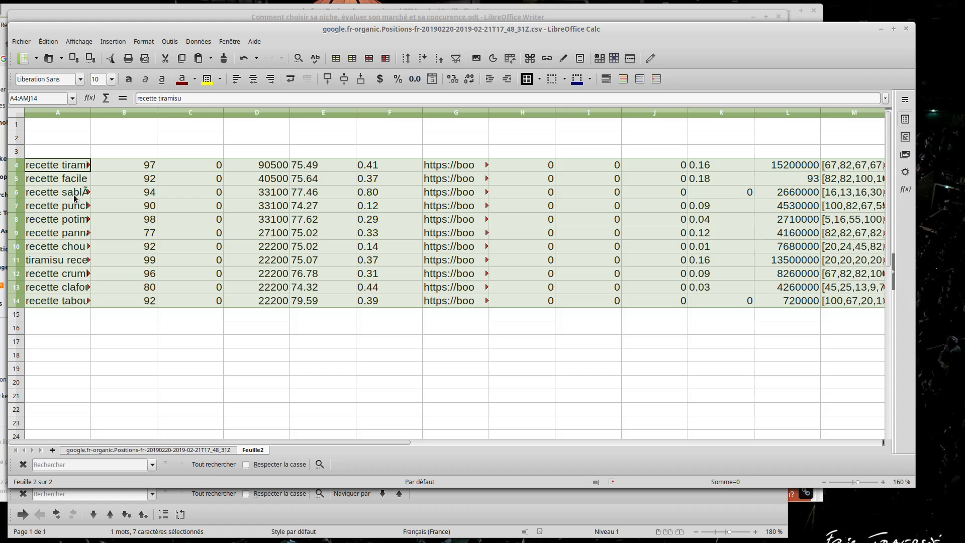
click(322, 355)
drag(90, 112, 149, 121)
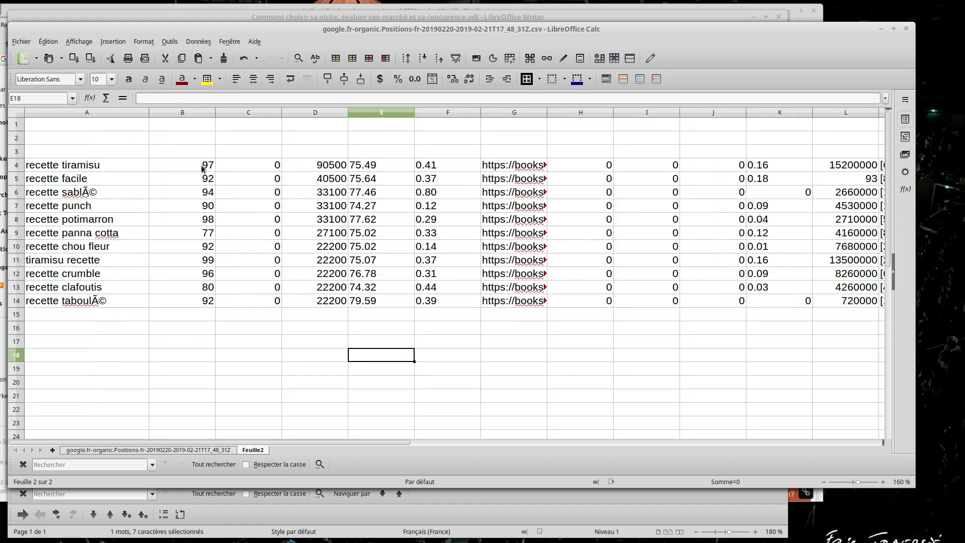
drag(50, 165, 79, 302)
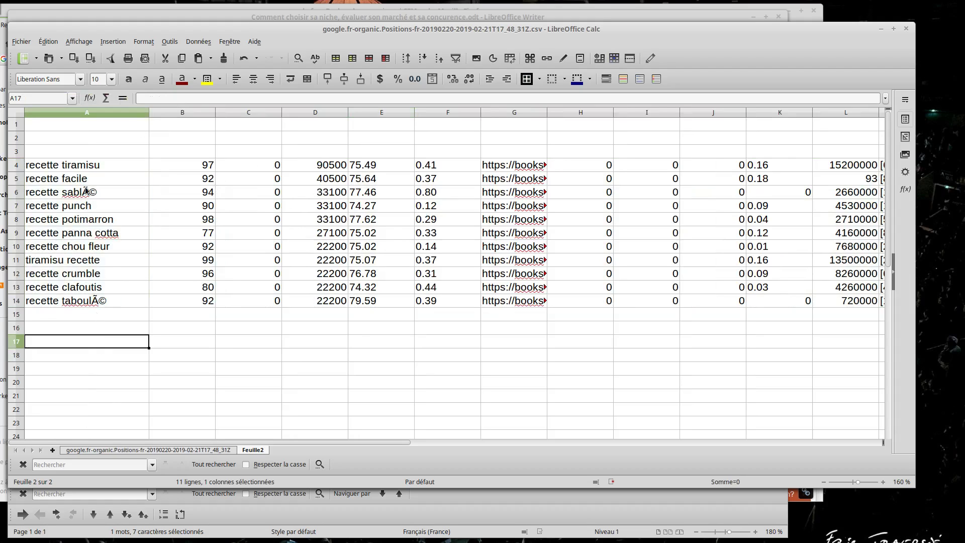
click(105, 345)
drag(86, 171, 86, 264)
click(94, 331)
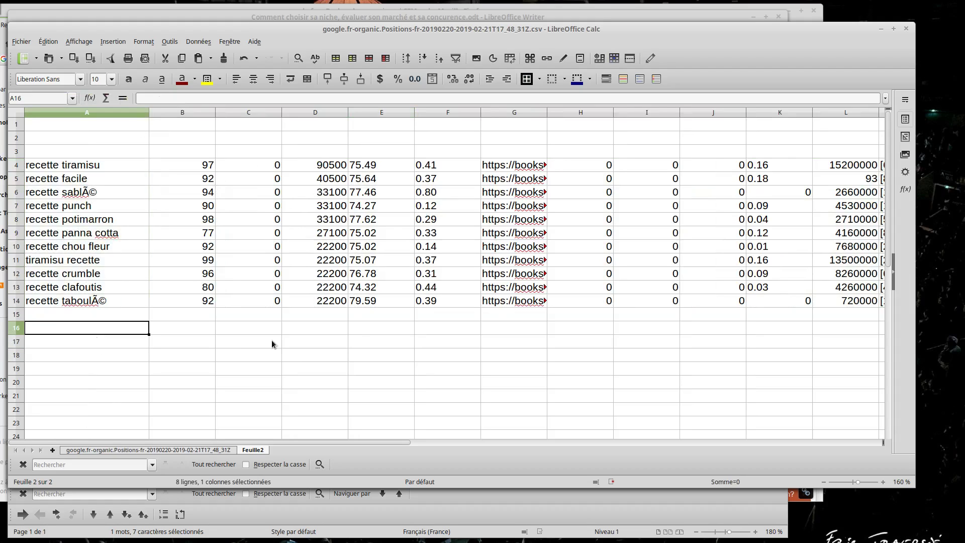
click(334, 331)
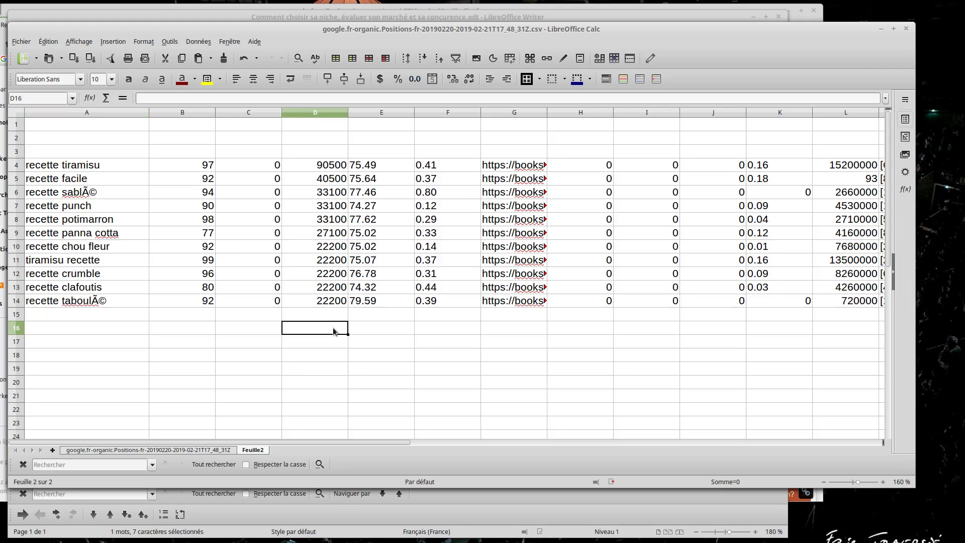
Total the search volumes of the pasted keywords in cell D16 using the SOMME function over D4:D14.
drag(326, 166, 325, 308)
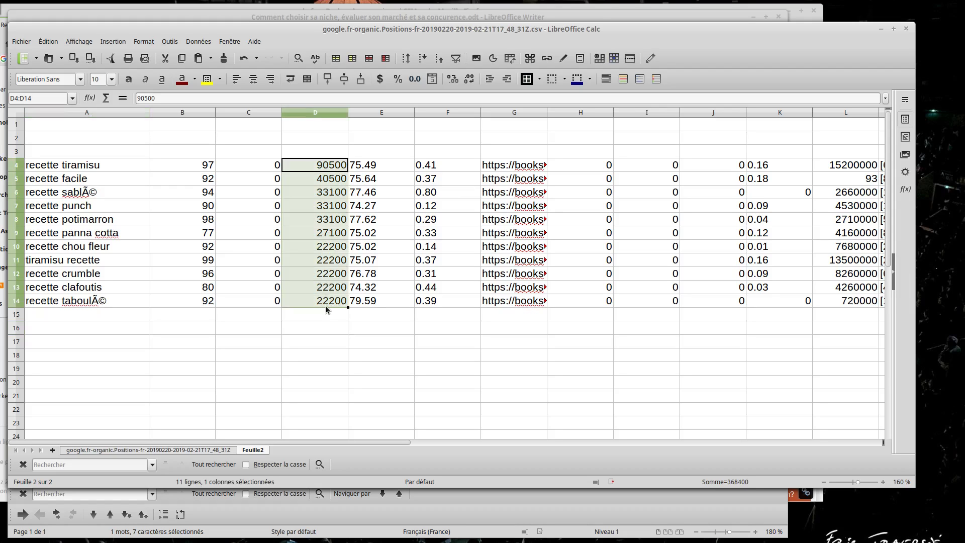
click(320, 329)
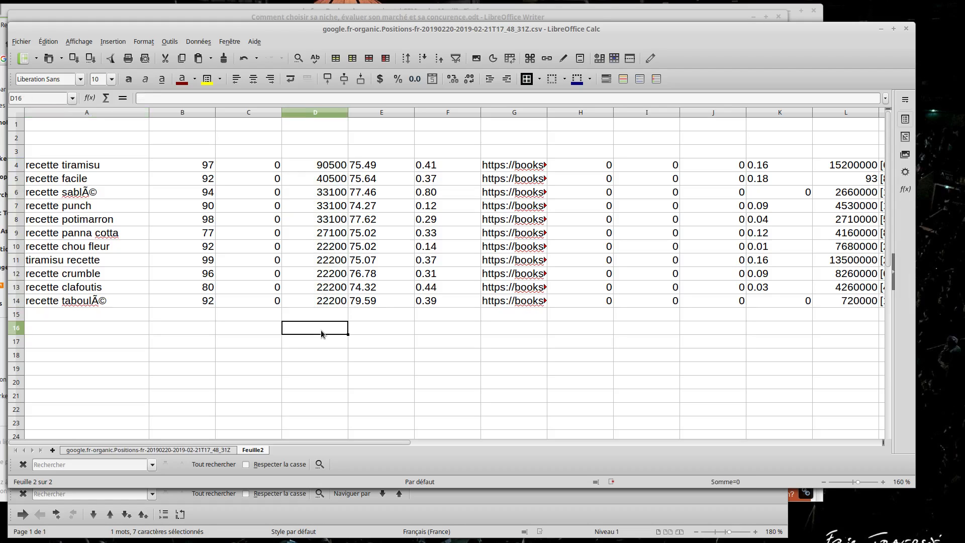
text(=()
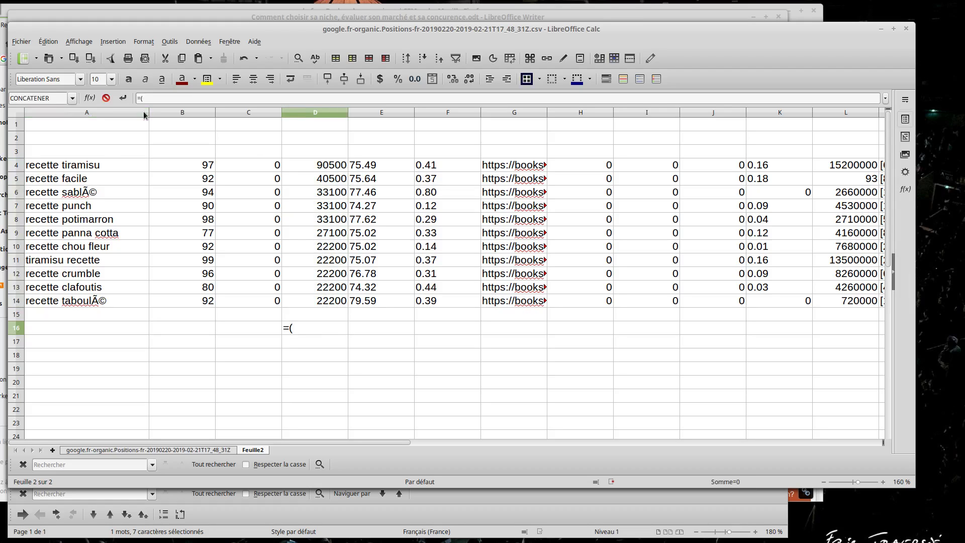
click(73, 99)
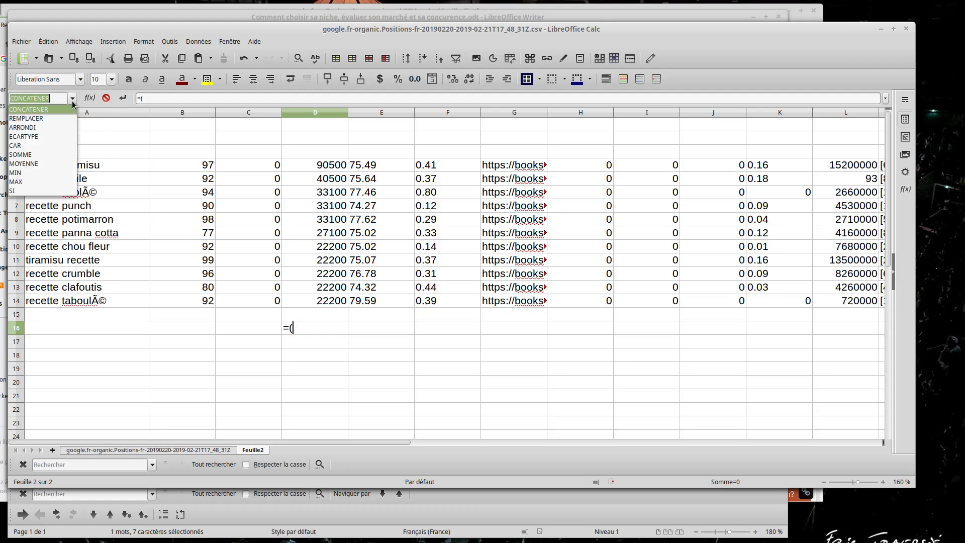
click(59, 154)
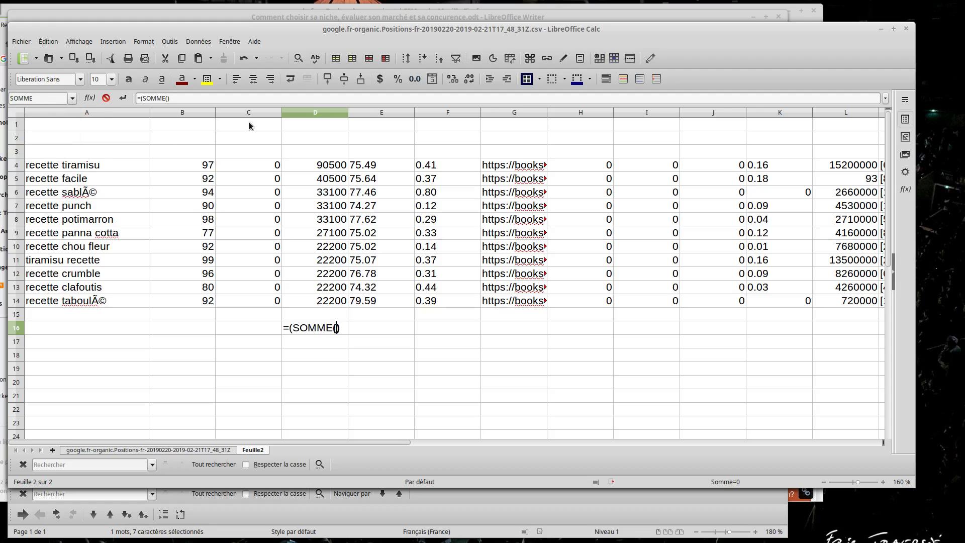
click(326, 169)
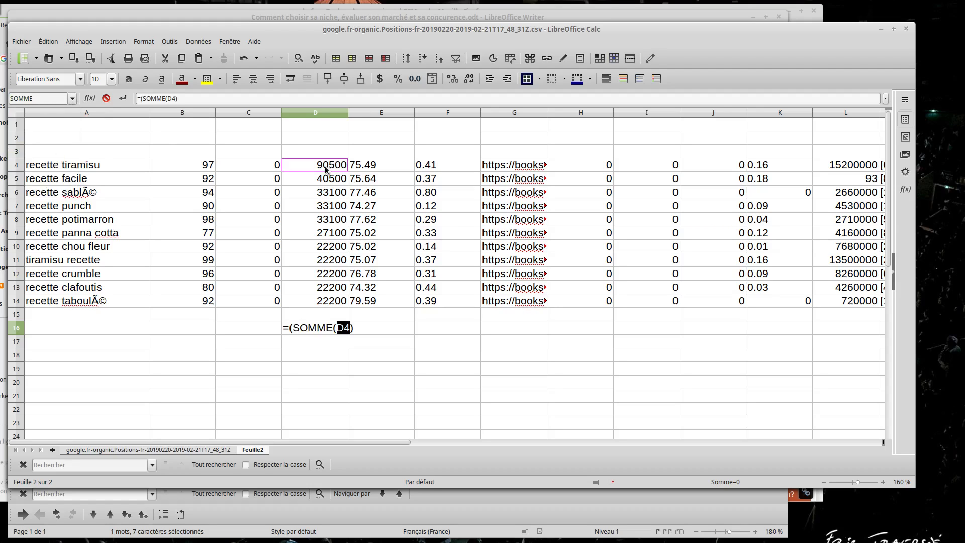
drag(326, 170, 331, 301)
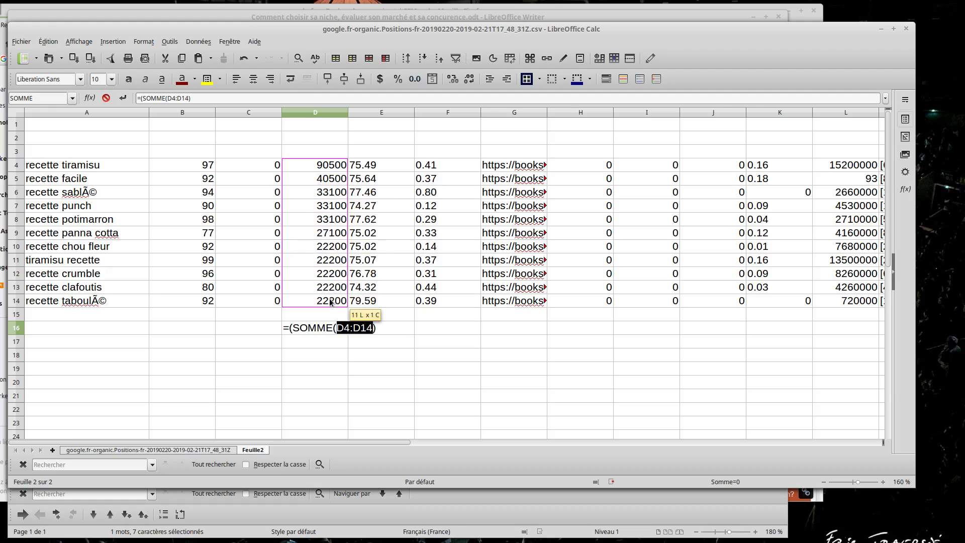
key(Return)
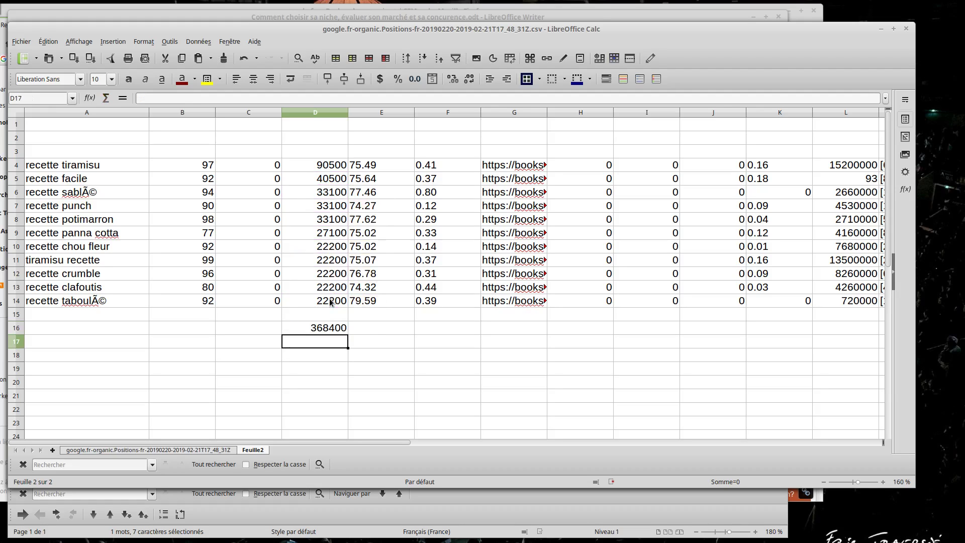
Format the total in cell D16 with a dark red font, yellow background, bold text and centred alignment.
click(331, 327)
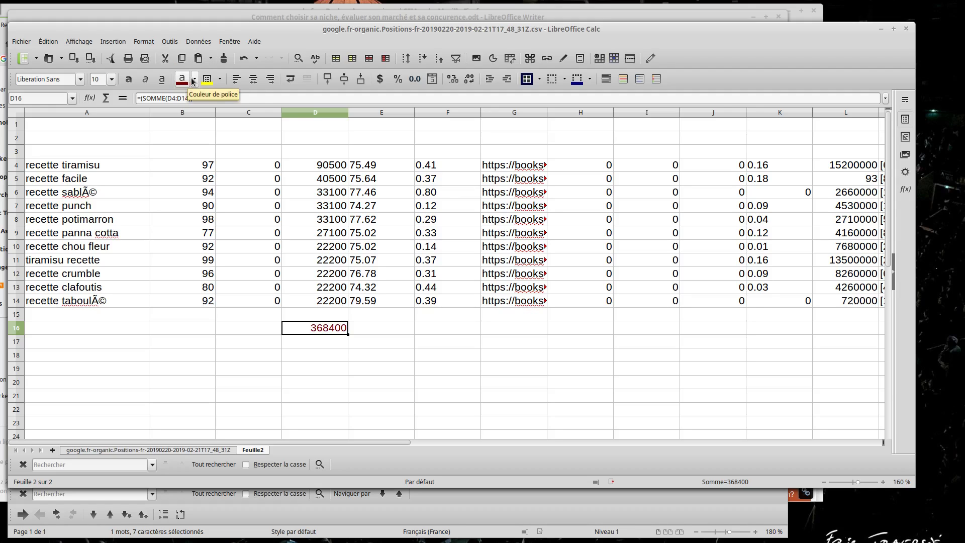
click(206, 79)
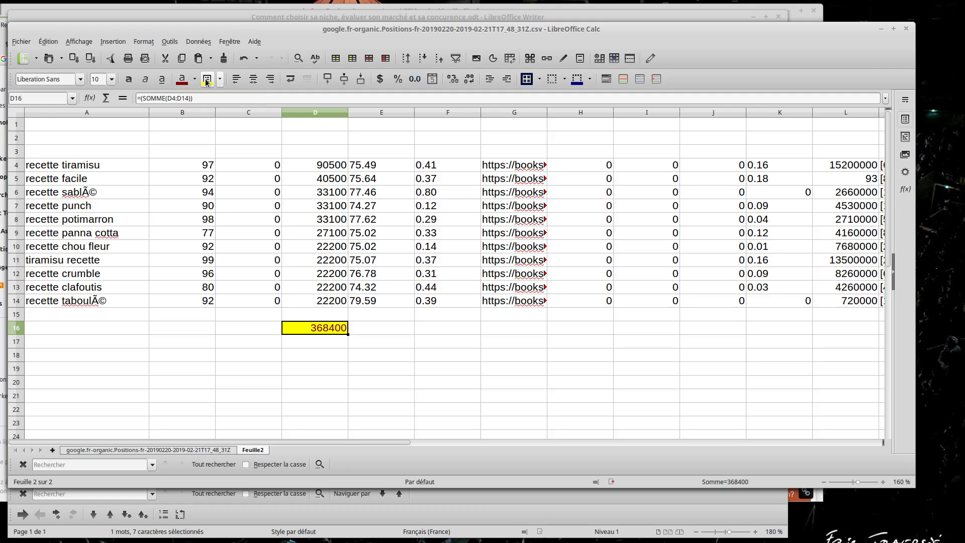
click(129, 78)
click(253, 81)
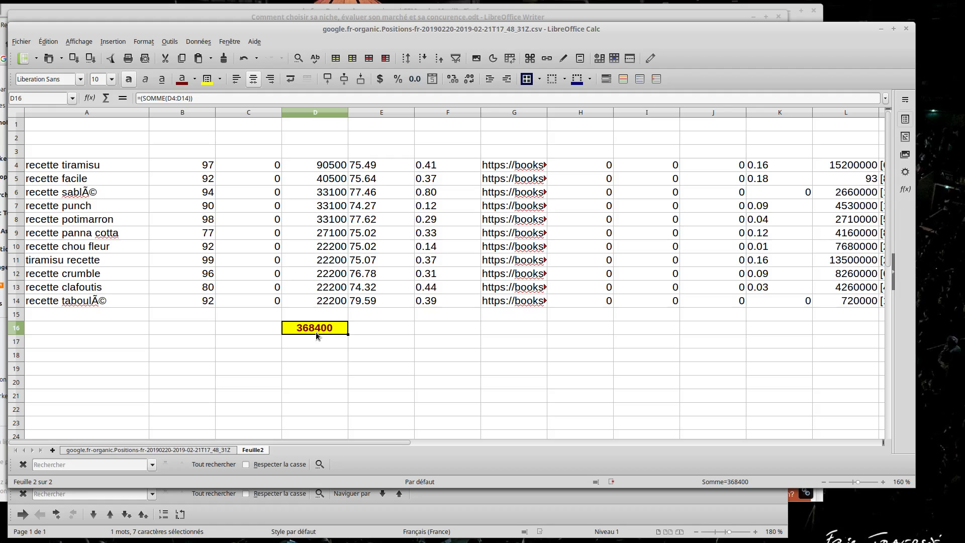
click(321, 381)
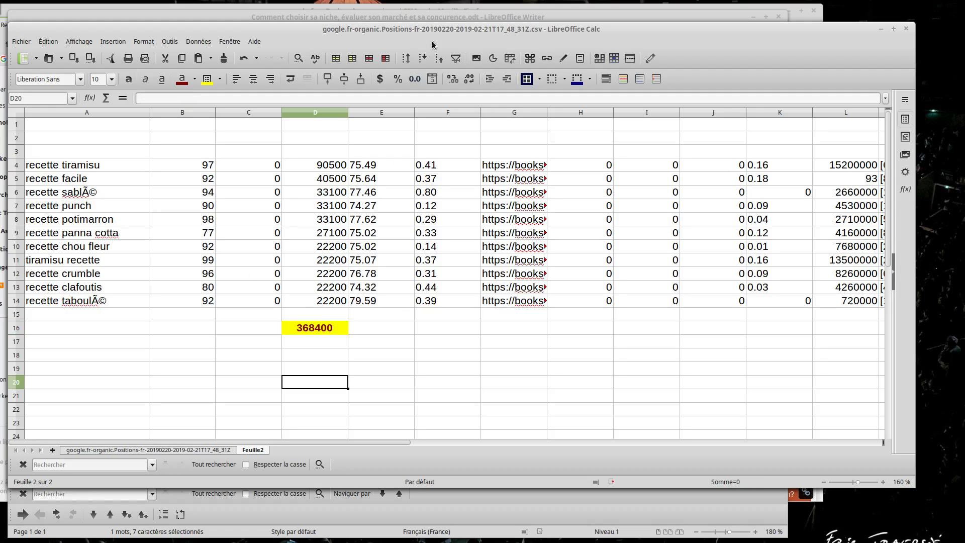
Switch to the LibreOffice Writer niche guide and select for review the google.fr filter line and the heading text "évaluer la motivation d'un marché:".
drag(458, 29, 423, 33)
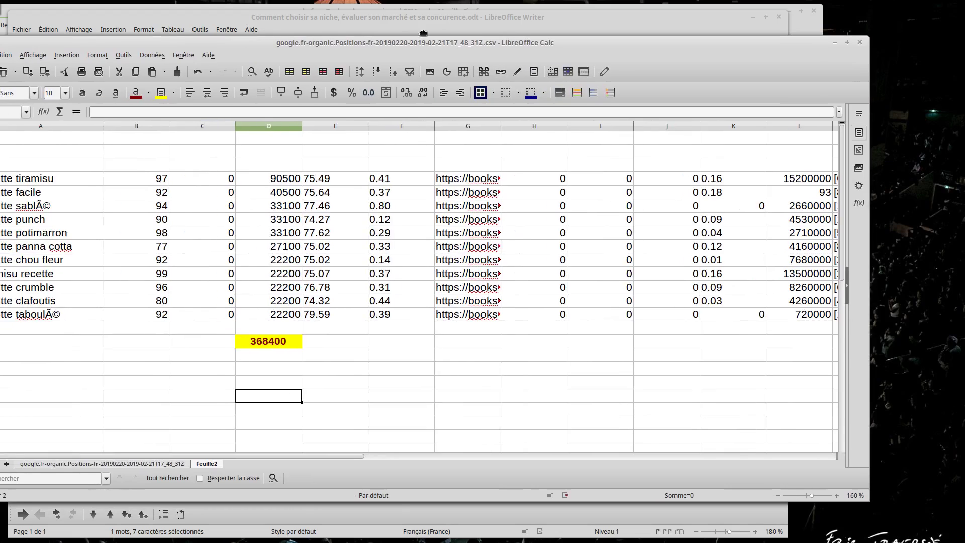
click(423, 34)
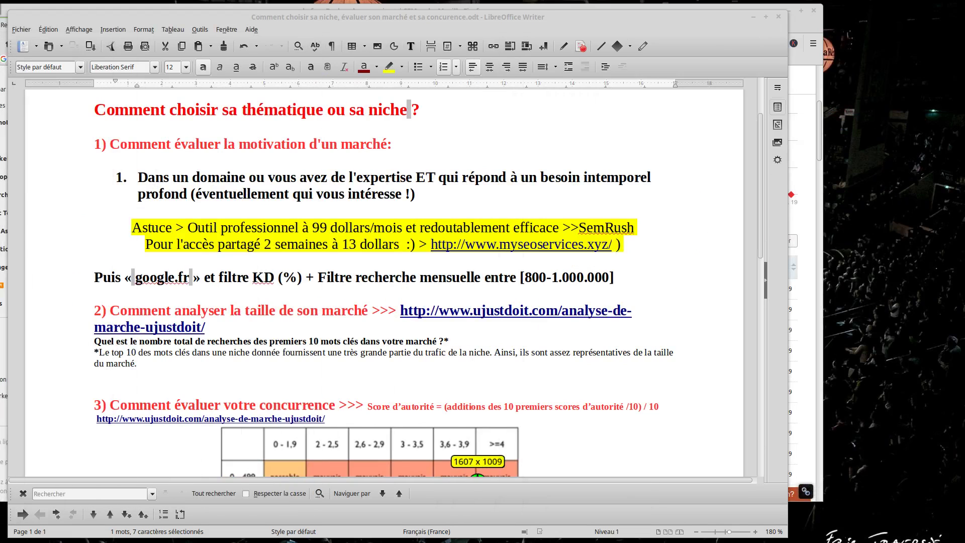
key(alt+Tab)
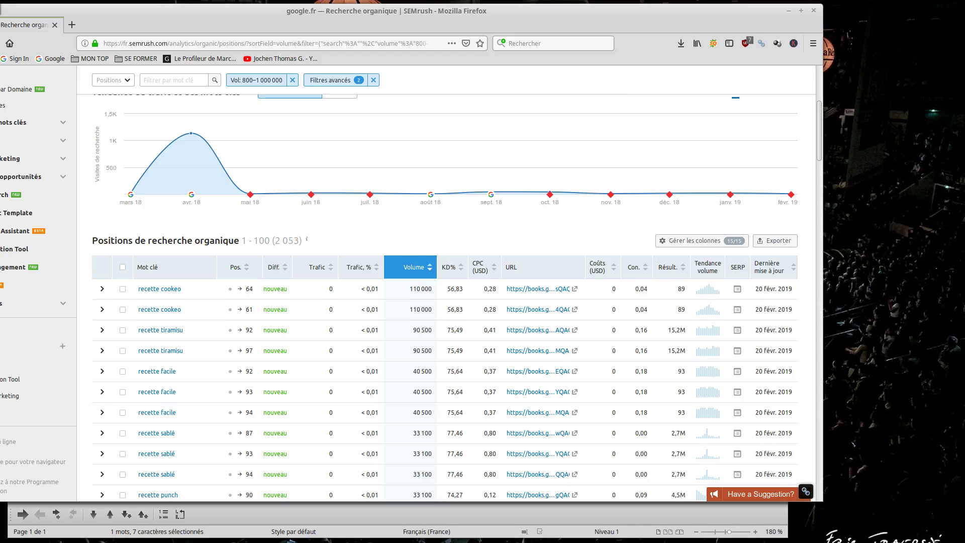
key(alt+Tab)
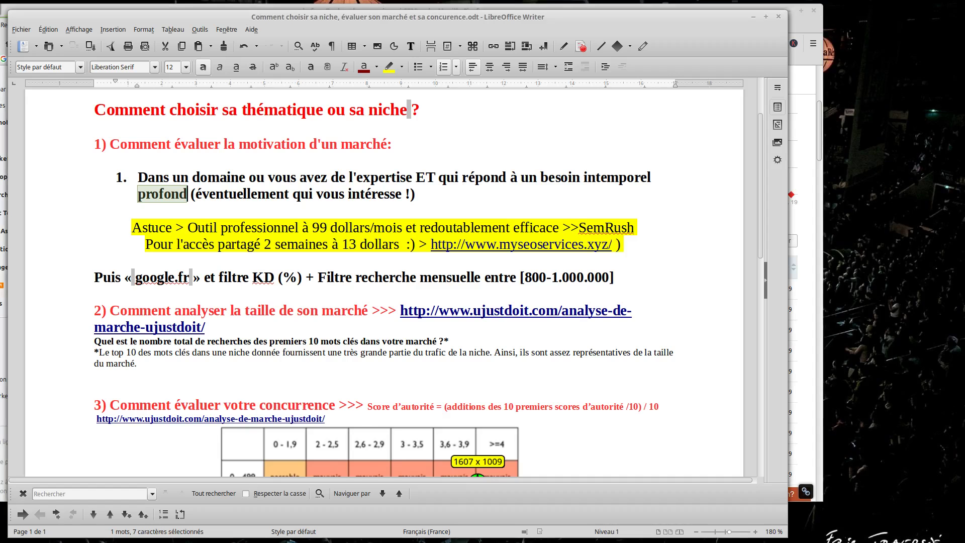
click(95, 277)
drag(95, 277, 623, 274)
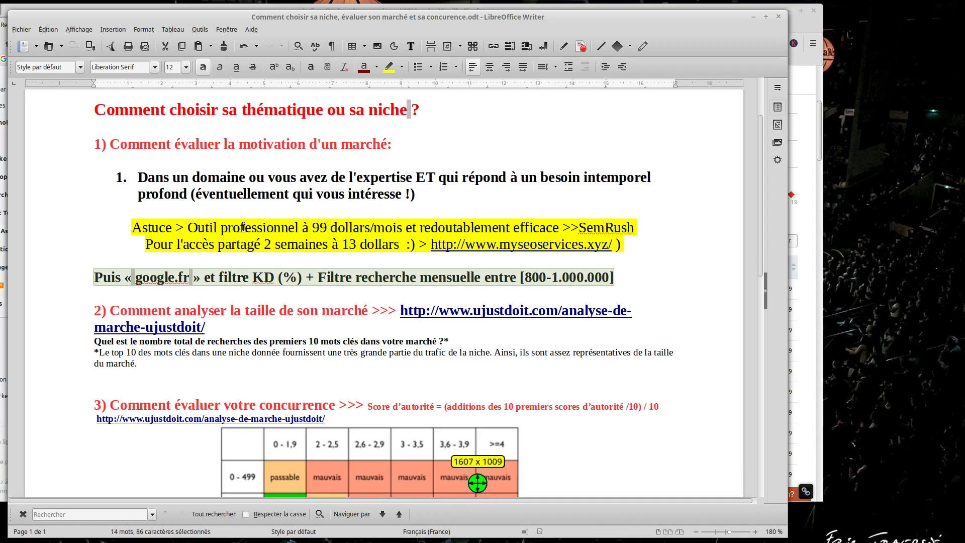
drag(391, 144, 173, 146)
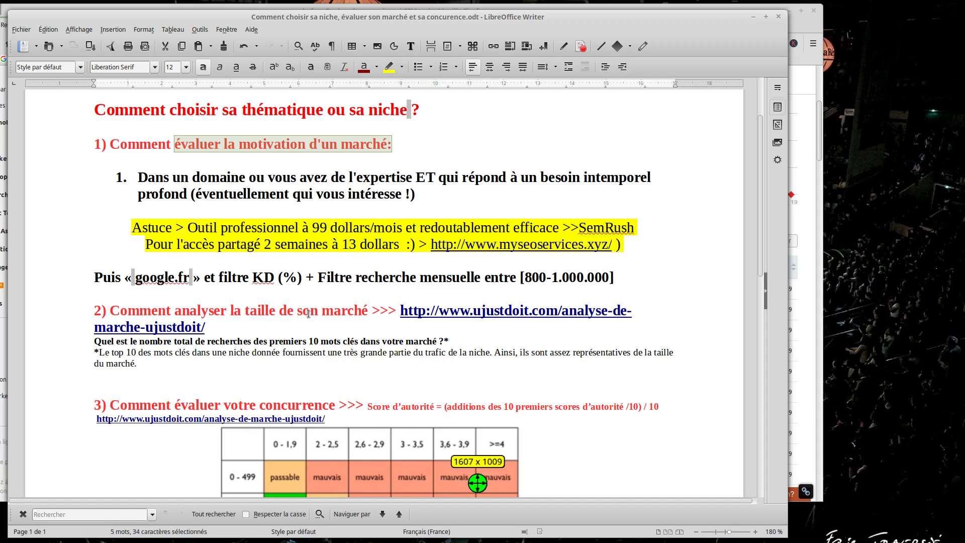